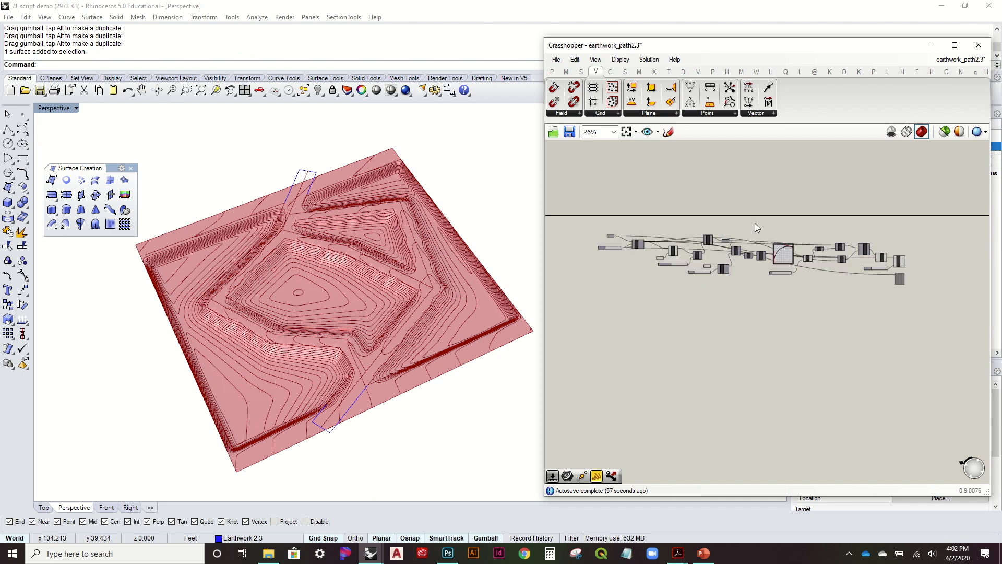
Examine the contoured earthwork surface and its path network from several angles and distances in the Perspective view
right_click_drag(539, 261, 335, 458)
scroll(359, 259, "up", 4)
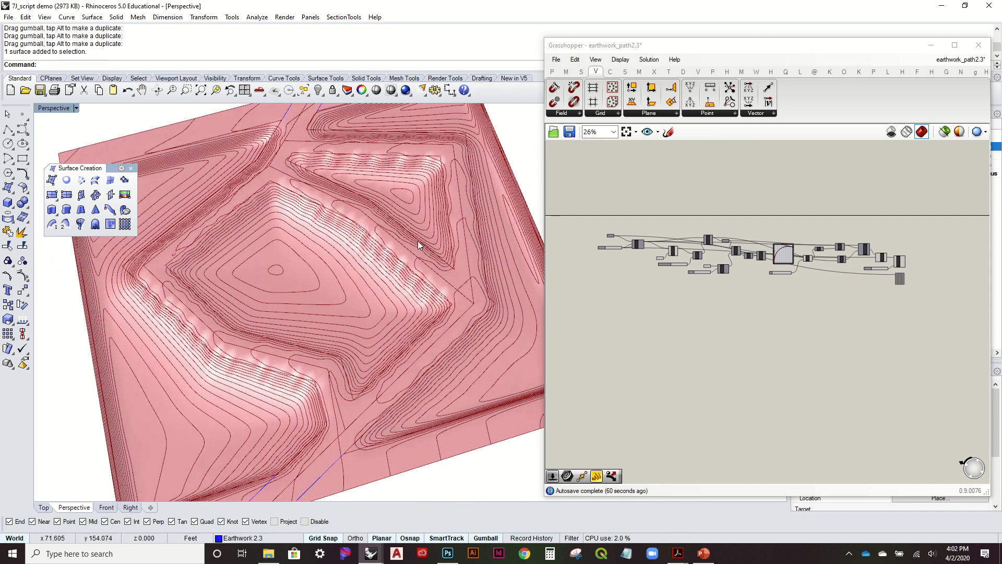
scroll(373, 242, "down", 3)
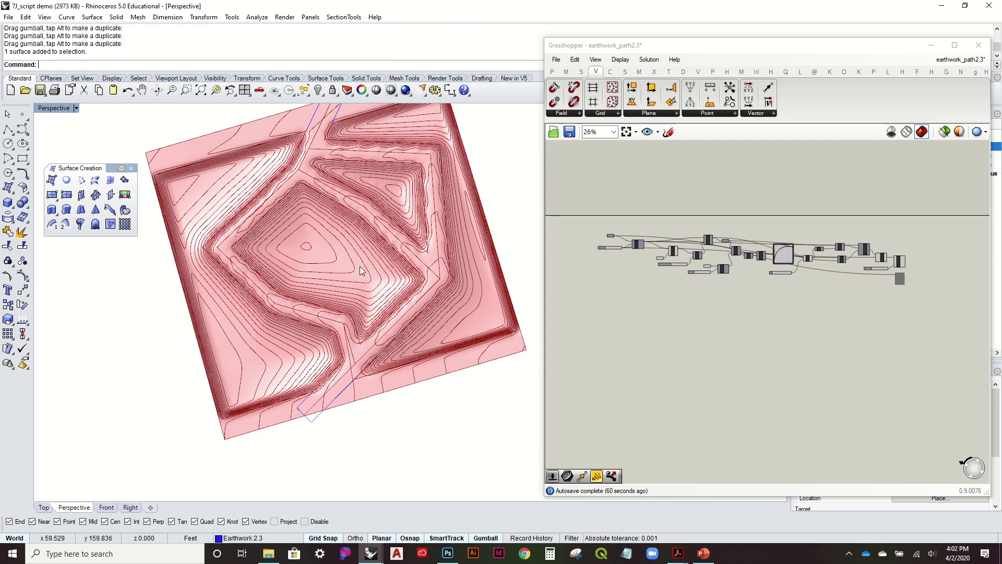
scroll(359, 266, "up", 5)
right_click_drag(358, 312, 376, 330)
scroll(364, 295, "down", 3)
mouse_move(389, 295)
right_mouse_down()
mouse_move(385, 152)
mouse_move(382, 313)
mouse_move(423, 300)
mouse_move(418, 251)
mouse_move(315, 265)
mouse_move(320, 217)
mouse_move(375, 284)
mouse_move(373, 310)
mouse_move(383, 296)
right_mouse_up()
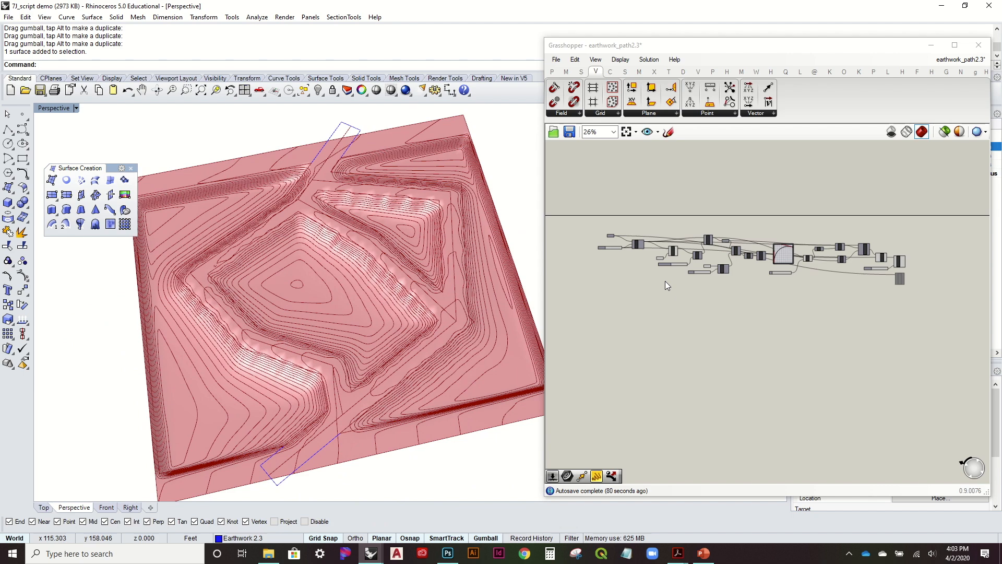
right_click_drag(407, 267, 399, 299)
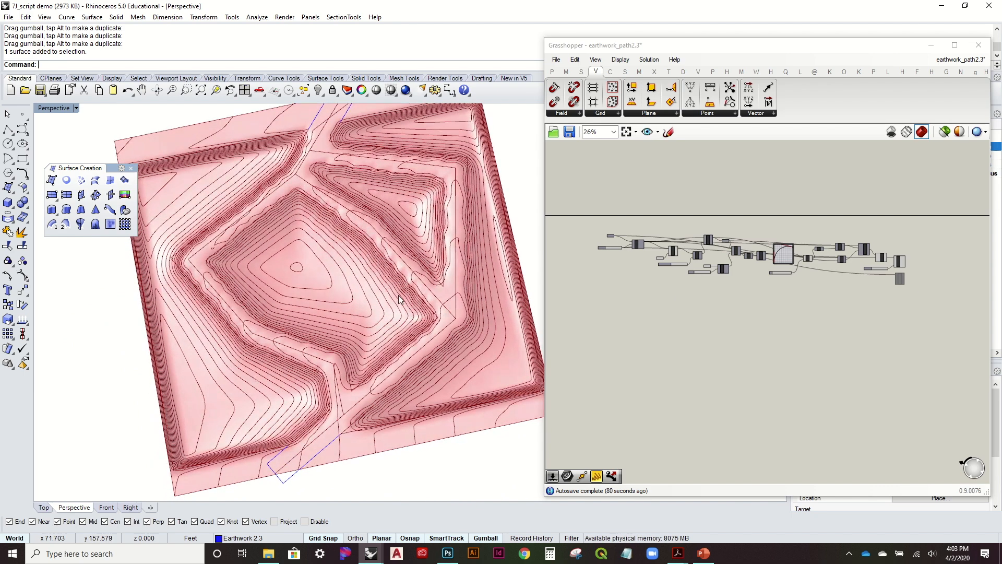
Turn off the preview of the Contour component fed by the SrfGrid surface at the end of the definition
scroll(737, 267, "up", 3)
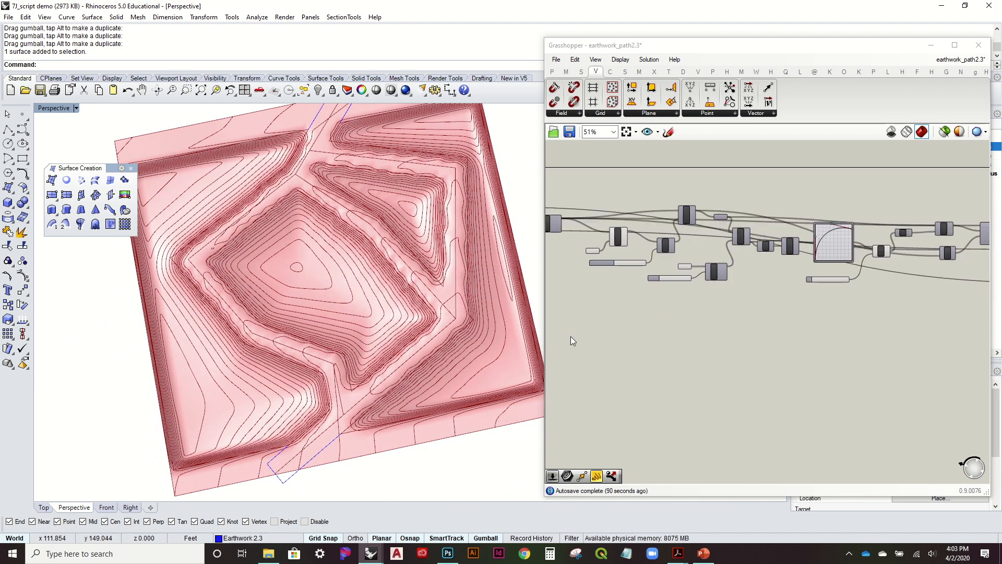
scroll(739, 259, "up", 3)
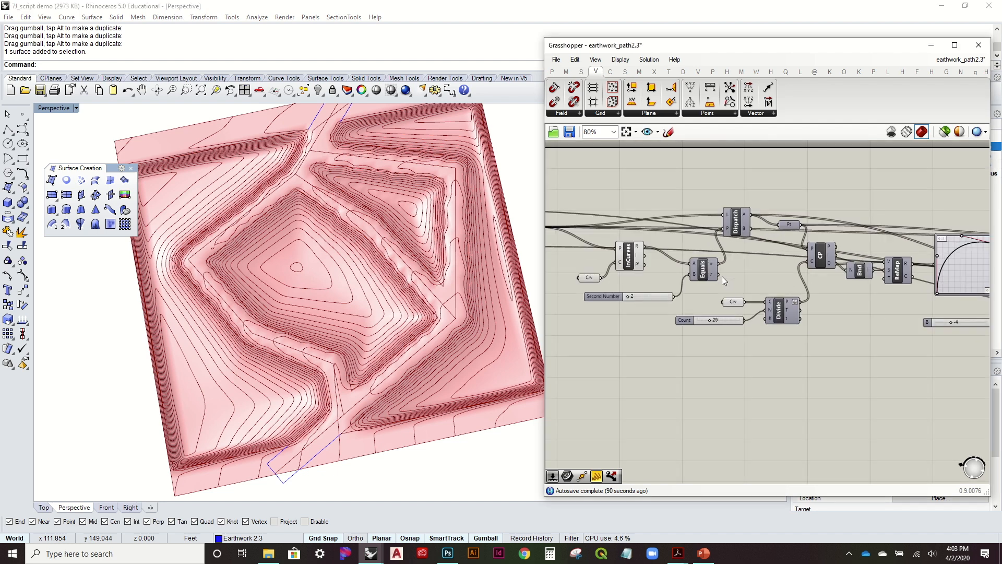
right_click_drag(933, 245, 619, 243)
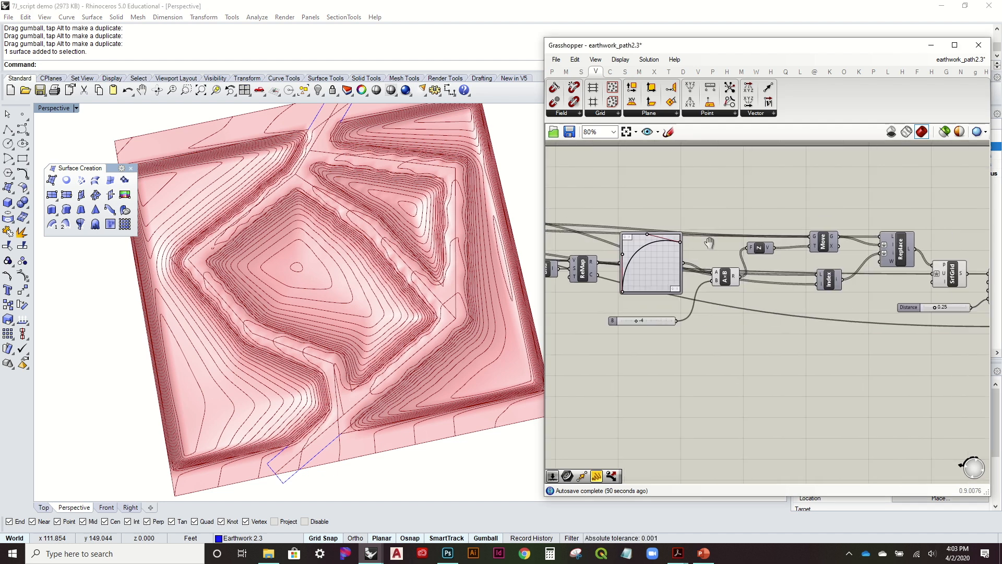
right_click_drag(949, 279, 799, 277)
left_click(852, 285)
right_click(852, 284)
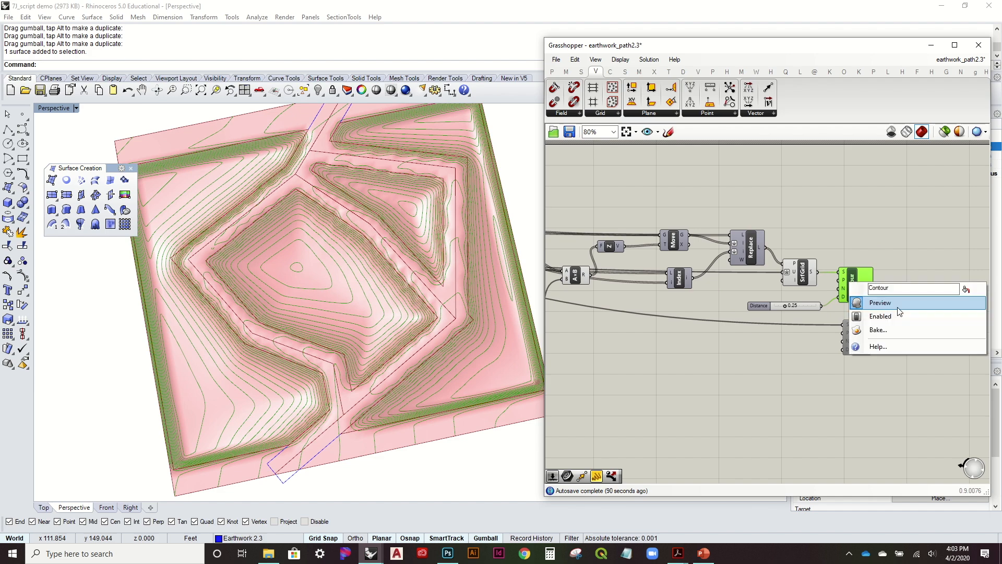
left_click(882, 300)
left_click(791, 357)
Examine the shaded earthwork surface without contours, checking how the mounds slope away from the flat paths
scroll(396, 277, "down", 5)
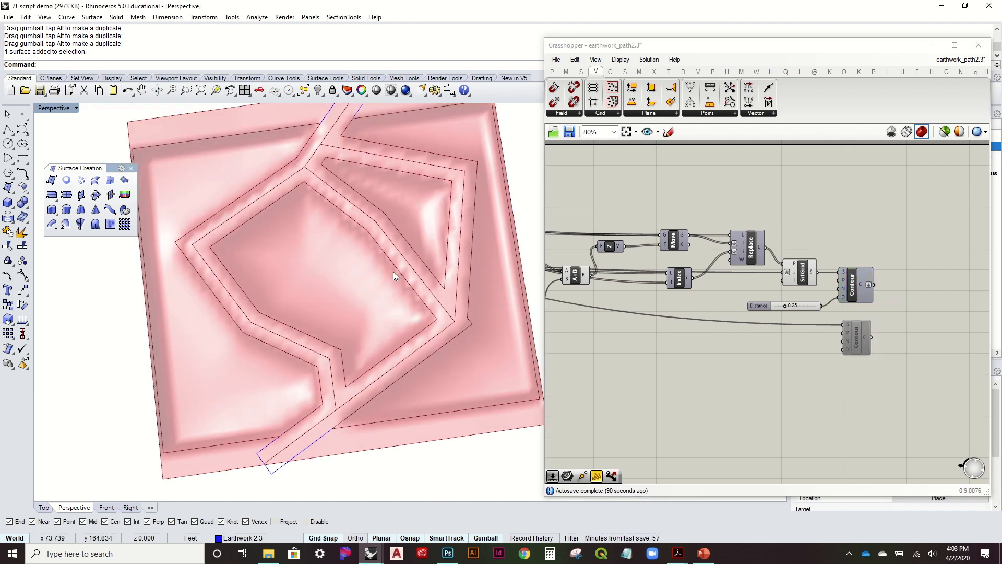
right_click_drag(385, 252, 386, 287)
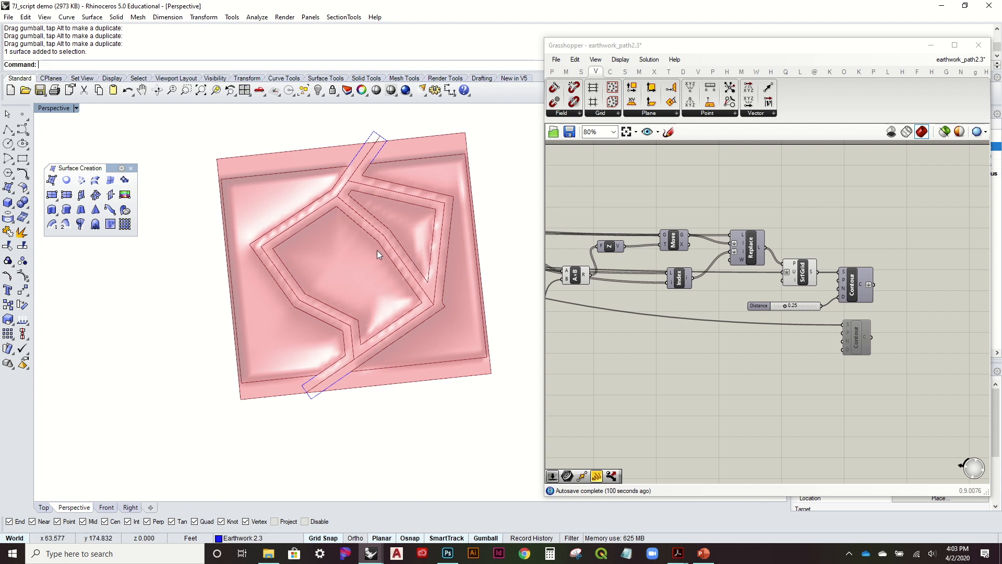
right_click_drag(378, 252, 381, 170)
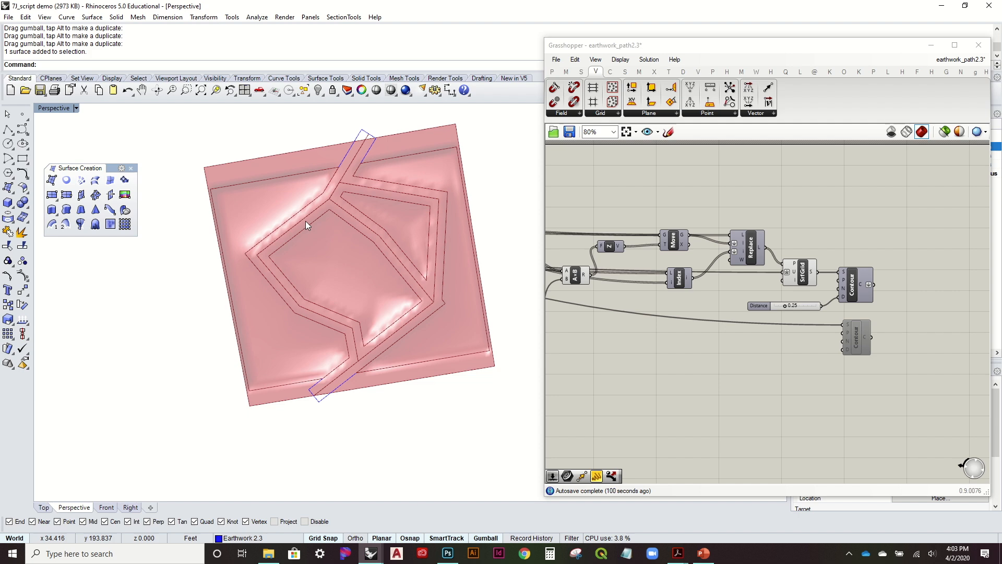
right_click_drag(430, 327, 383, 307)
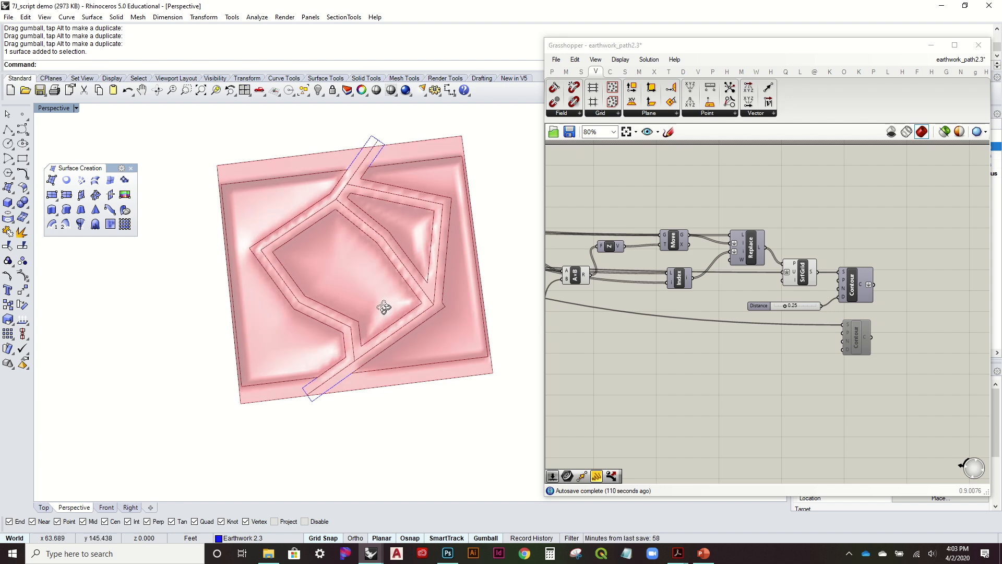
right_click_drag(312, 311, 319, 279)
scroll(380, 308, "up", 5)
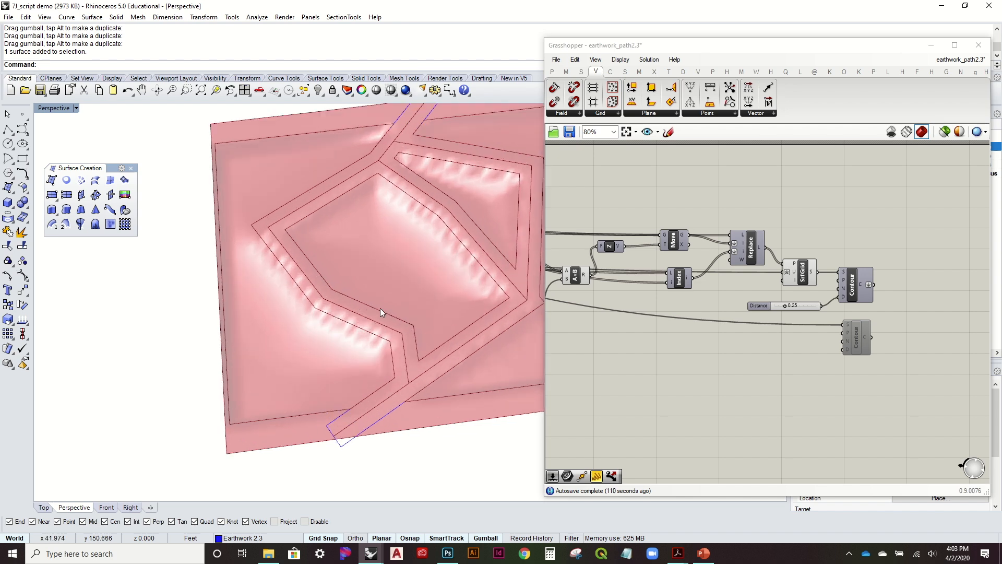
mouse_move(382, 323)
right_mouse_down()
mouse_move(380, 287)
mouse_move(391, 339)
mouse_move(378, 304)
right_mouse_up()
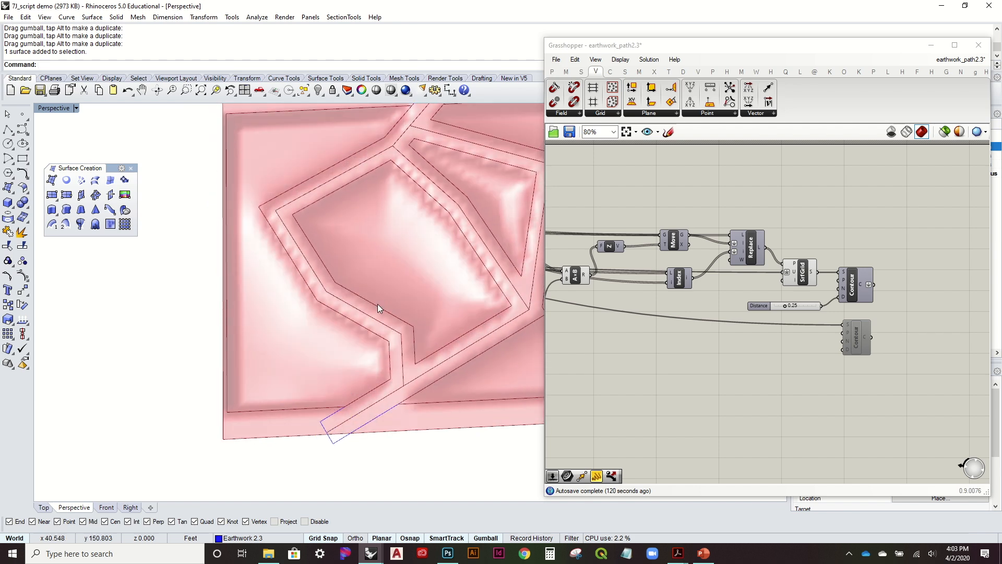
scroll(378, 304, "down", 3)
scroll(416, 186, "down", 3)
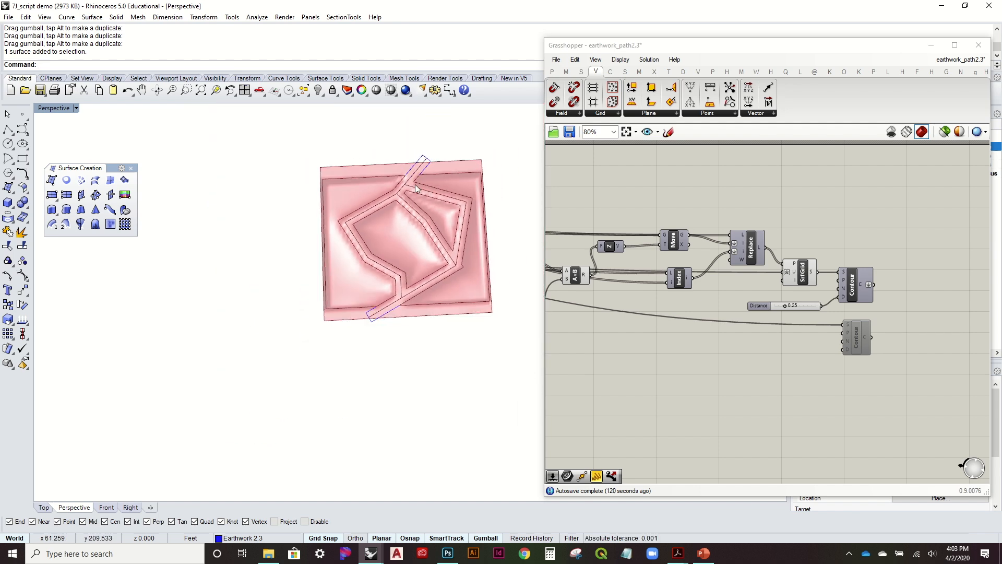
right_click_drag(416, 186, 438, 167)
right_click_drag(403, 198, 312, 312)
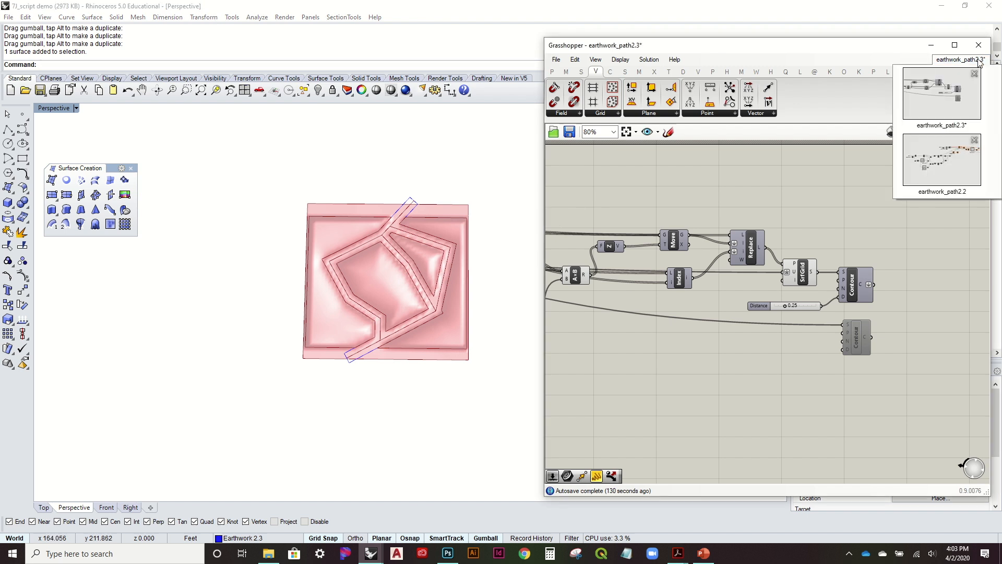
Create a new Grasshopper document and minimise the Grasshopper window to reveal the full Rhino viewport
left_click(554, 60)
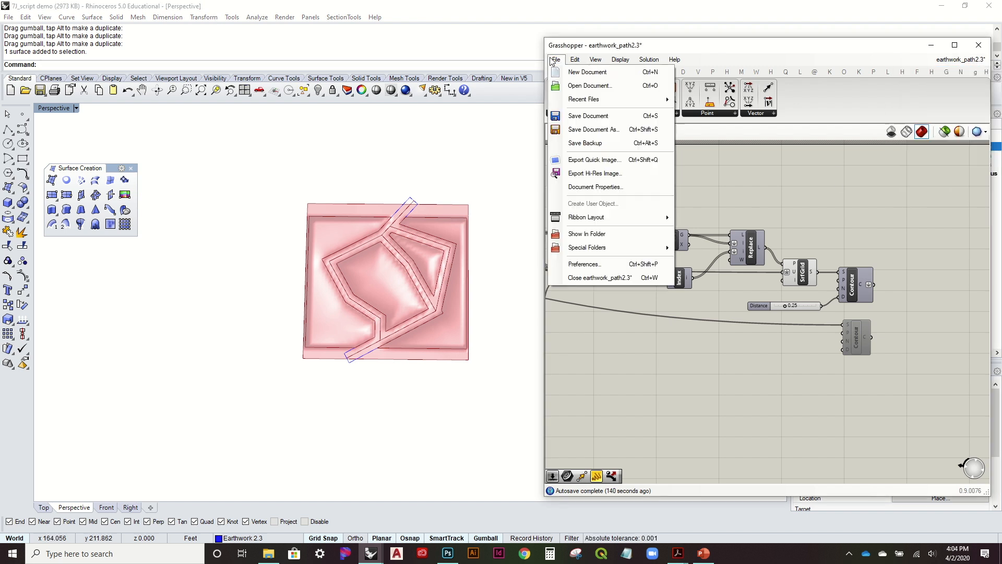
left_click(587, 72)
right_click_drag(326, 231, 376, 157)
left_click(931, 45)
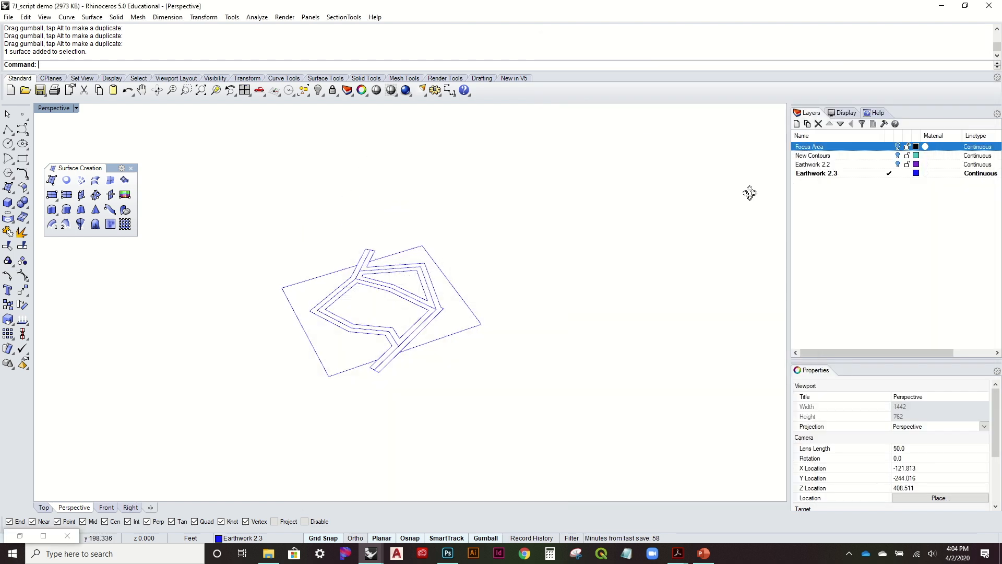
Show the Focus Area layer beneath the existing path outlines in the Perspective view
right_click_drag(749, 193, 619, 266)
scroll(381, 300, "up", 6)
right_click_drag(436, 298, 421, 243)
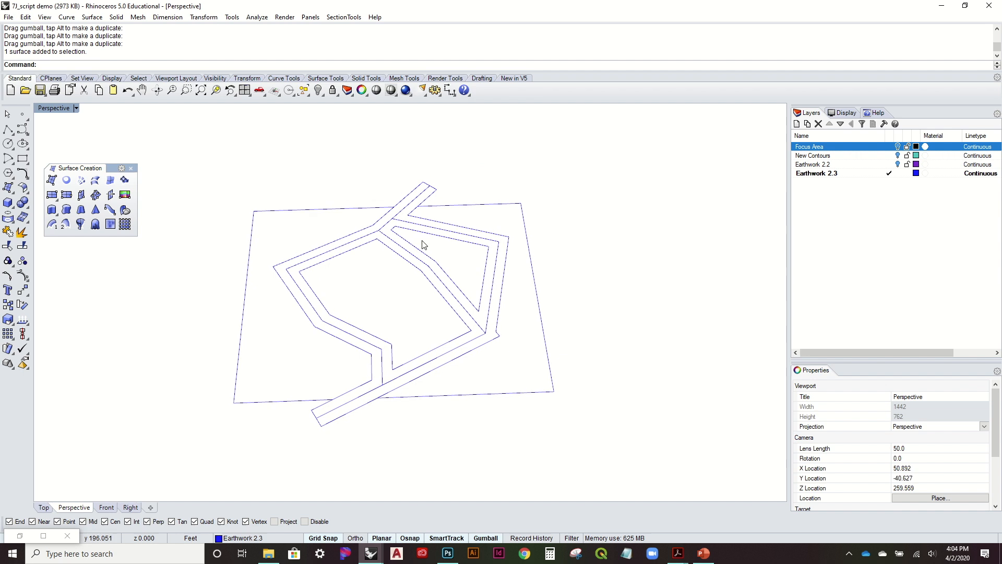
left_click(898, 147)
right_click_drag(496, 231, 665, 201)
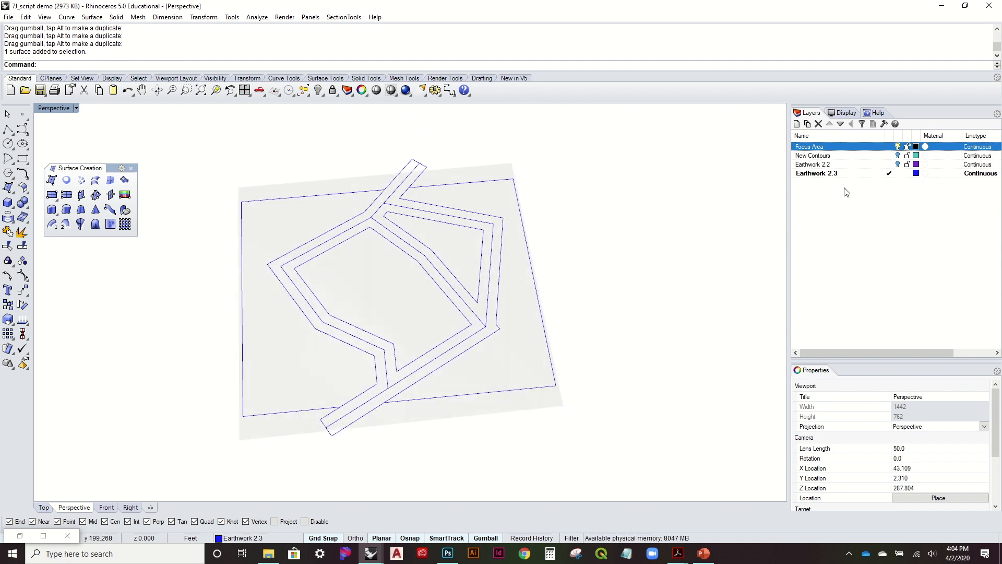
Create a layer named Demo, make it current and set its colour to SeaGreen
left_click(800, 128)
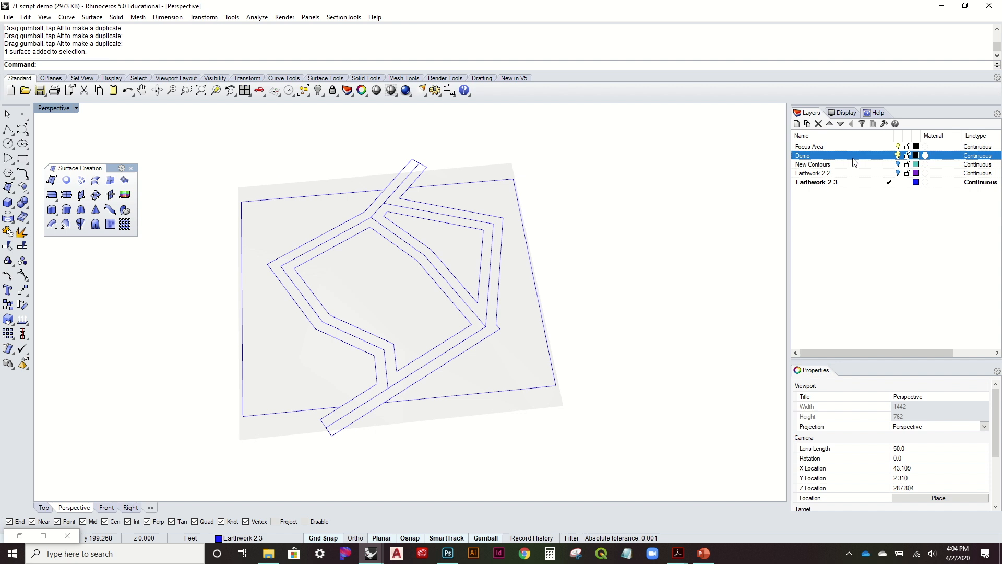
left_click(889, 157)
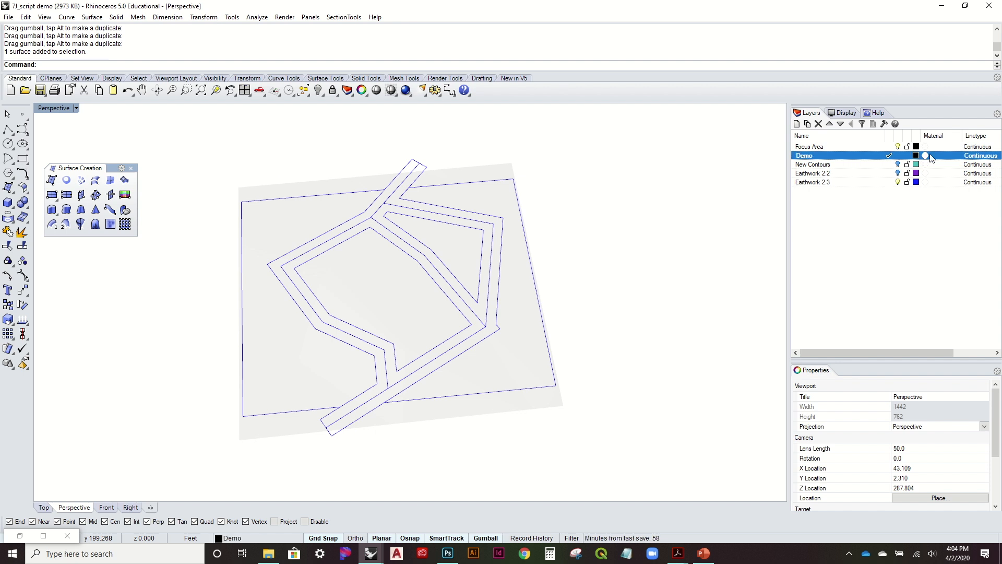
left_click(916, 155)
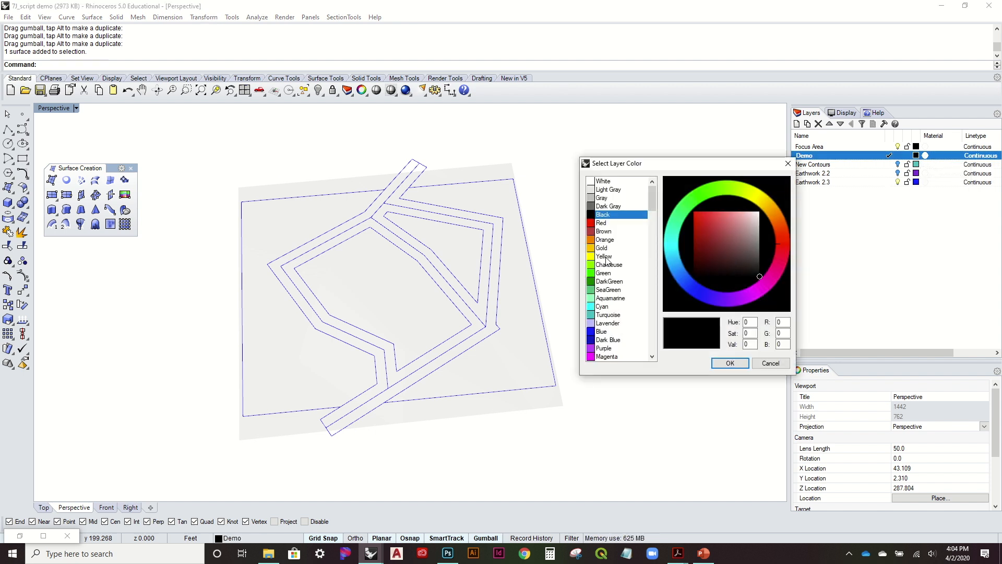
left_click(606, 273)
left_click(608, 290)
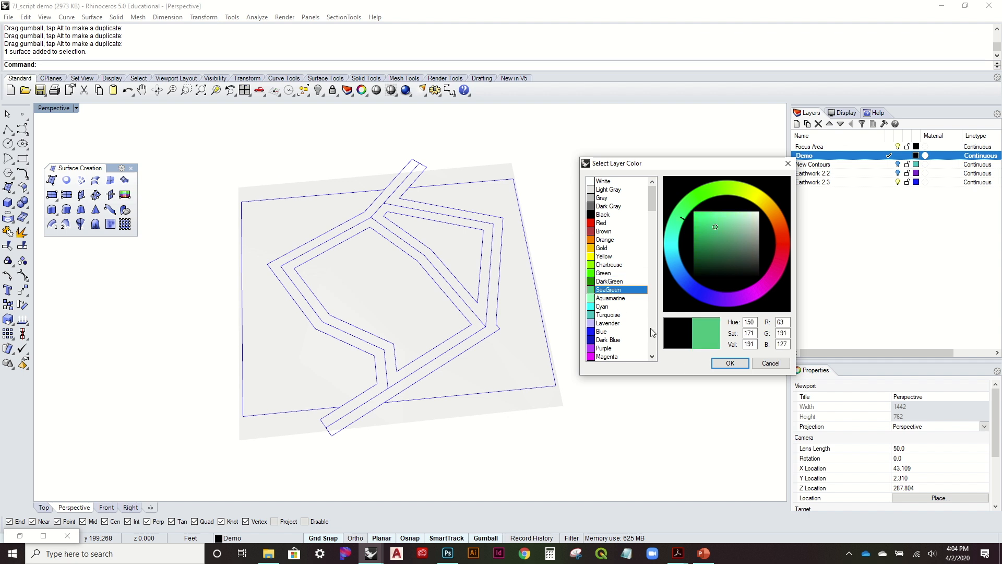
left_click(714, 366)
Hide the Earthwork 2.3 layer and draw an open six-point zigzag polyline across the focus area, extending past its near and far edges
left_click(899, 181)
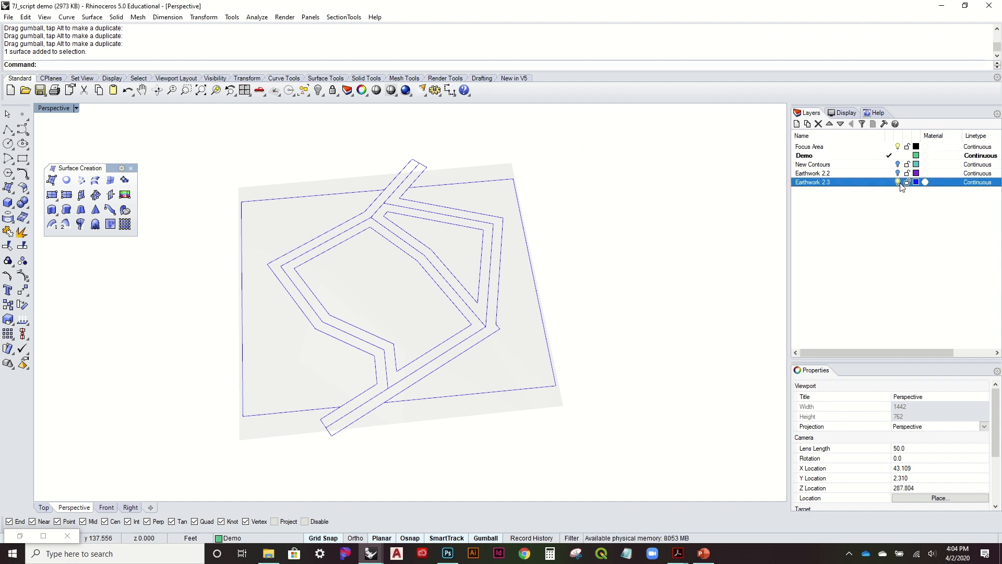
mouse_move(656, 261)
right_mouse_down()
mouse_move(655, 273)
mouse_move(658, 119)
mouse_move(653, 239)
mouse_move(611, 214)
mouse_move(598, 249)
right_mouse_up()
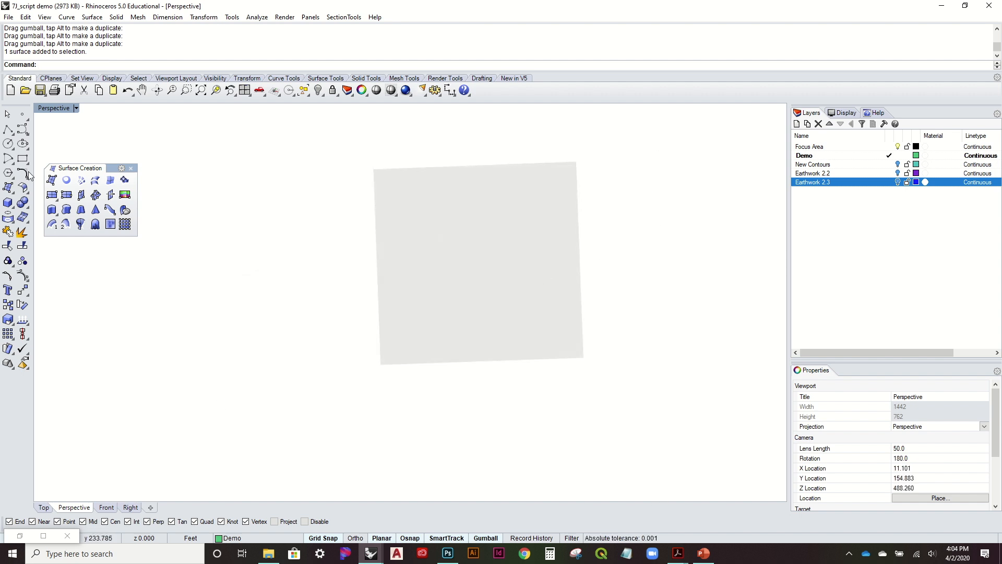
left_click(7, 130)
right_click_drag(402, 312, 460, 347)
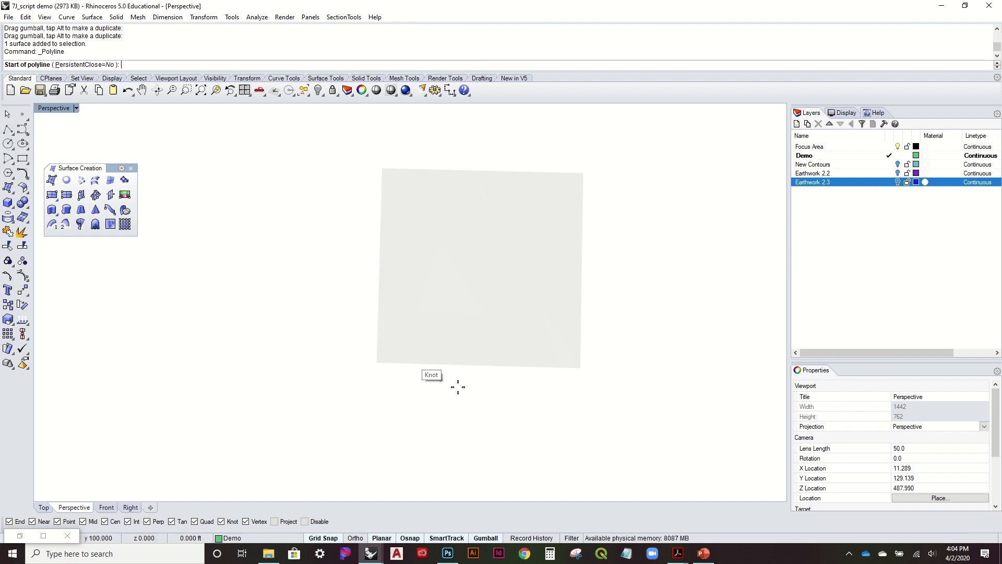
left_click(436, 377)
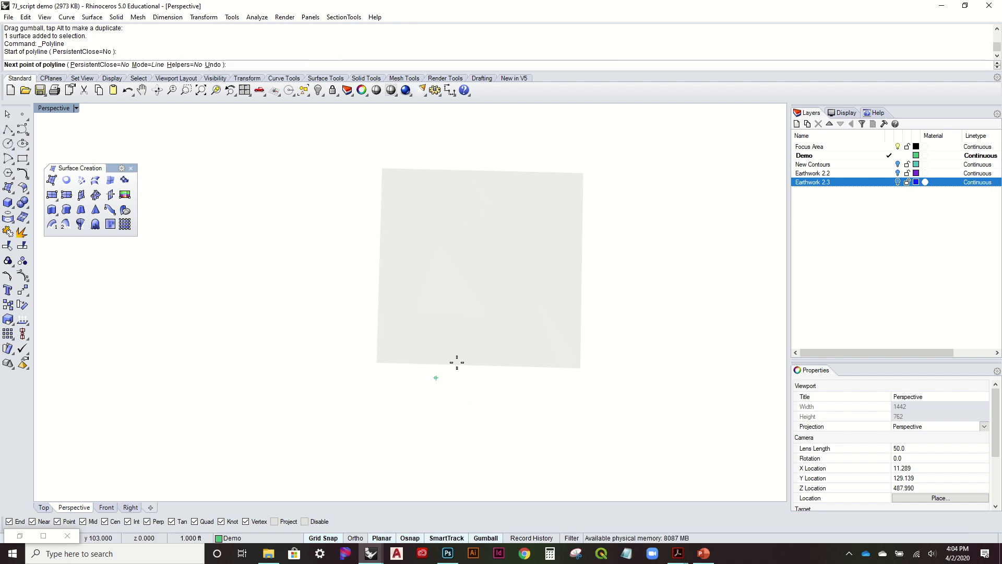
left_click(500, 339)
left_click(443, 289)
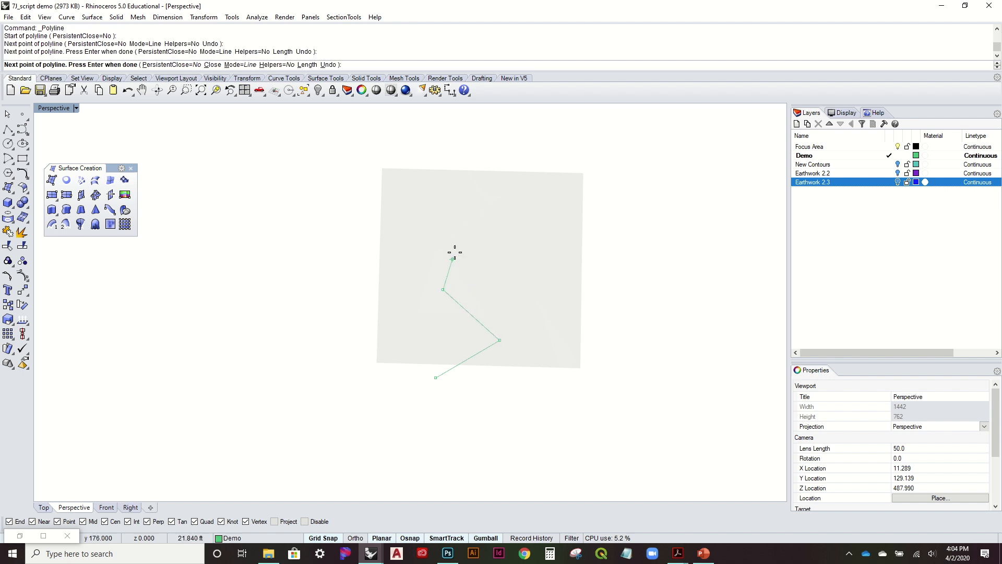
left_click(459, 224)
left_click(513, 200)
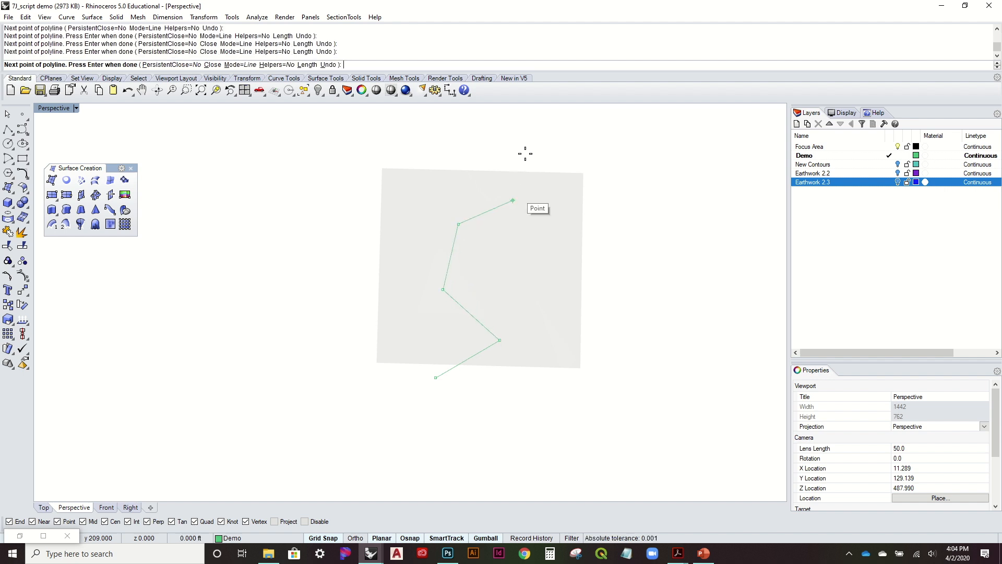
left_click(529, 149)
key("Return")
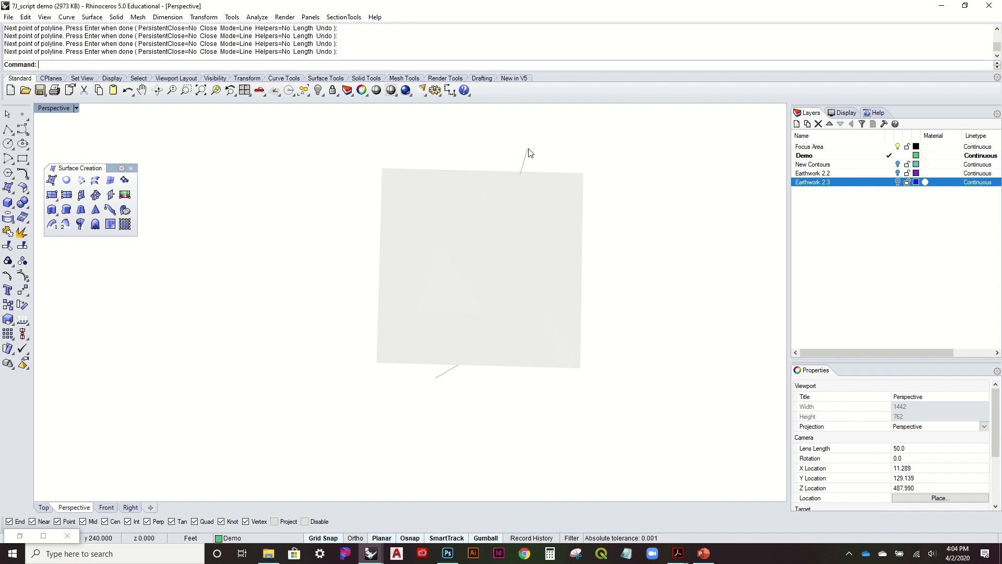
Hide the Focus Area layer and draw a three-point branch polyline from the main path's uppermost bend, bowing right and ending on its lower diagonal segment
left_click(898, 147)
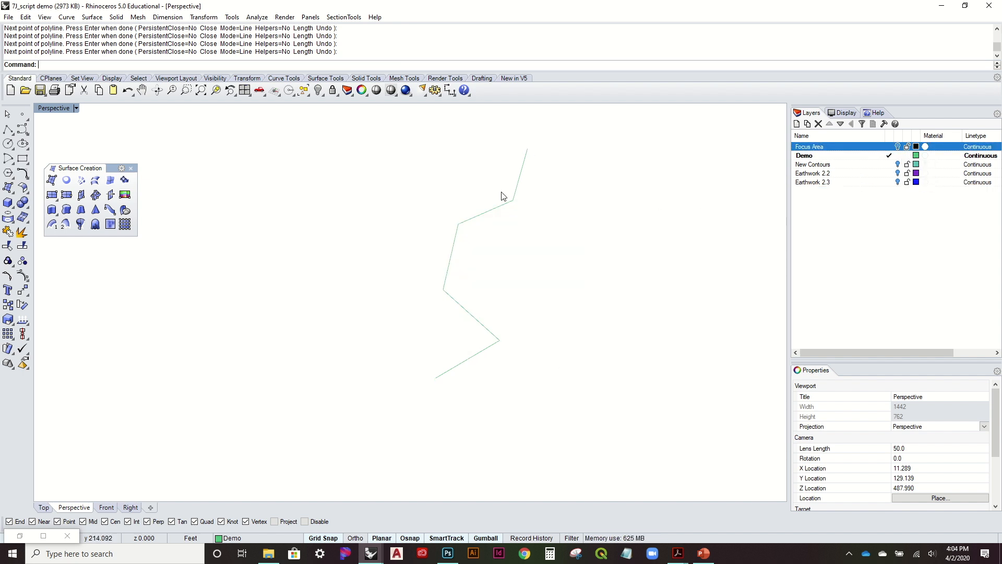
key("Return")
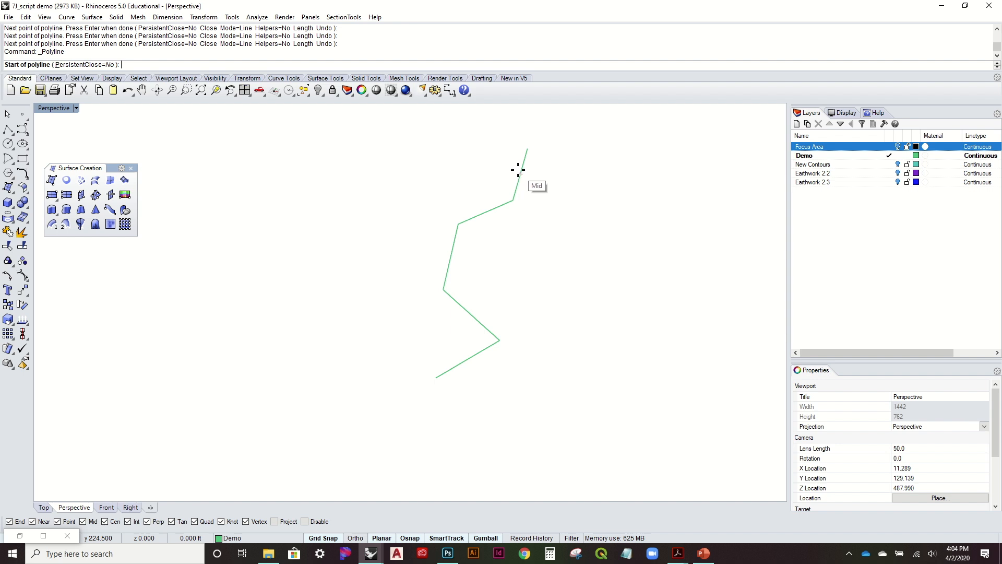
left_click(513, 201)
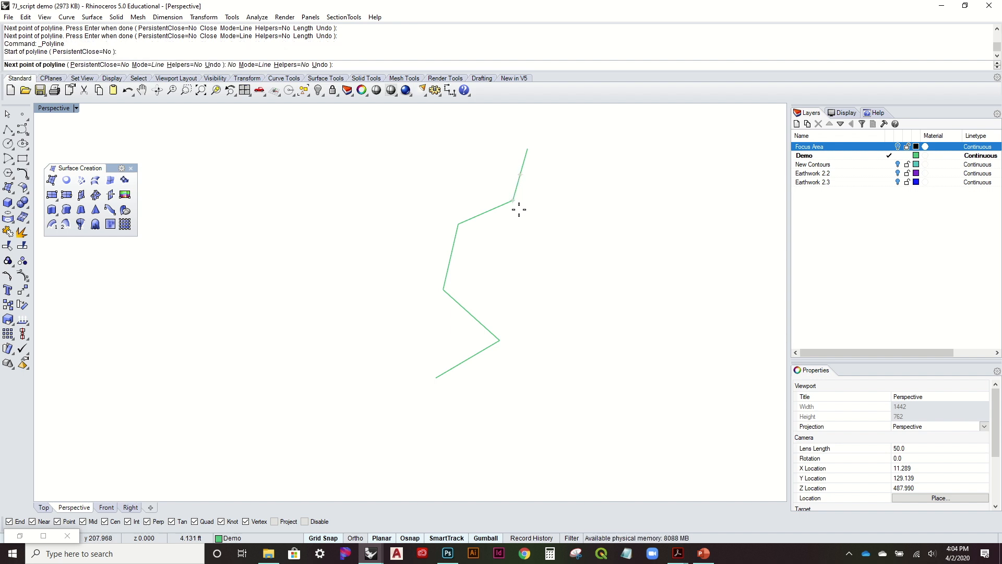
left_click(540, 260)
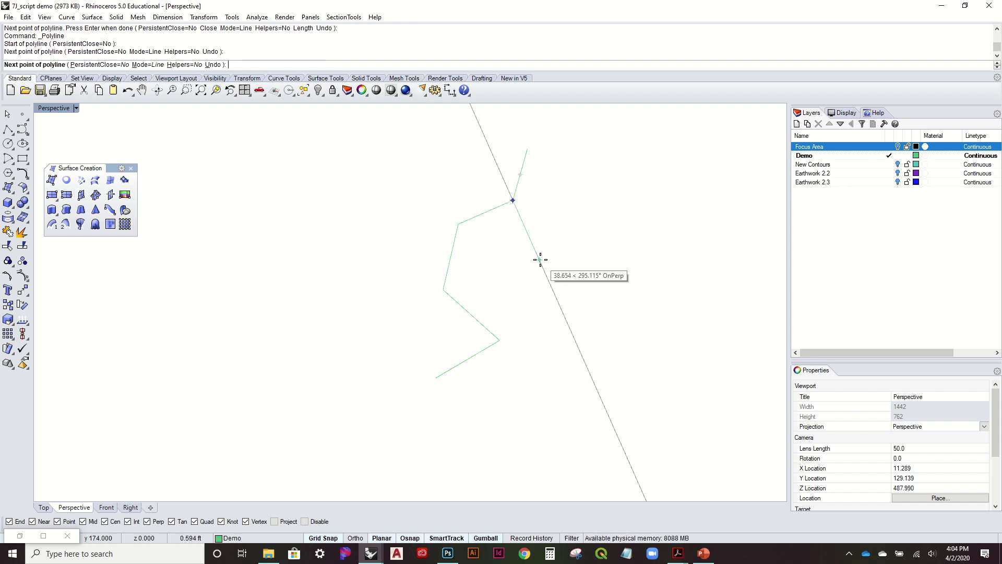
left_click(478, 317)
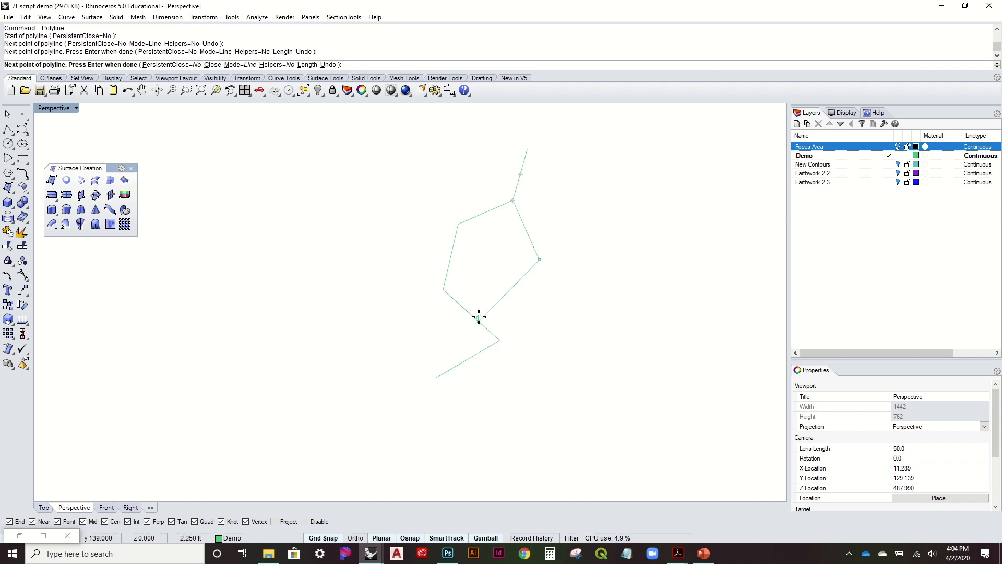
key("Return")
key("Return")
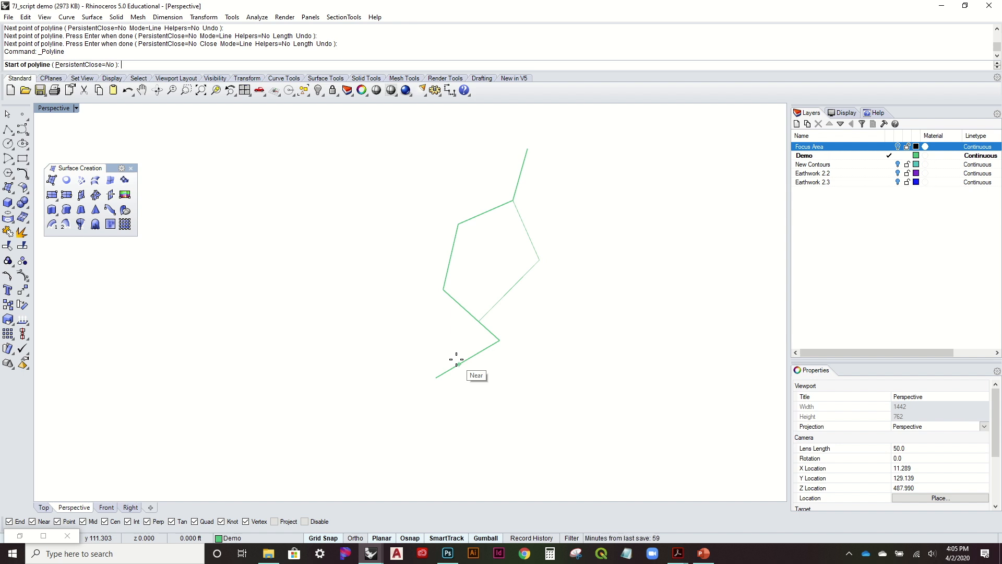
left_click(444, 290)
left_click(406, 215)
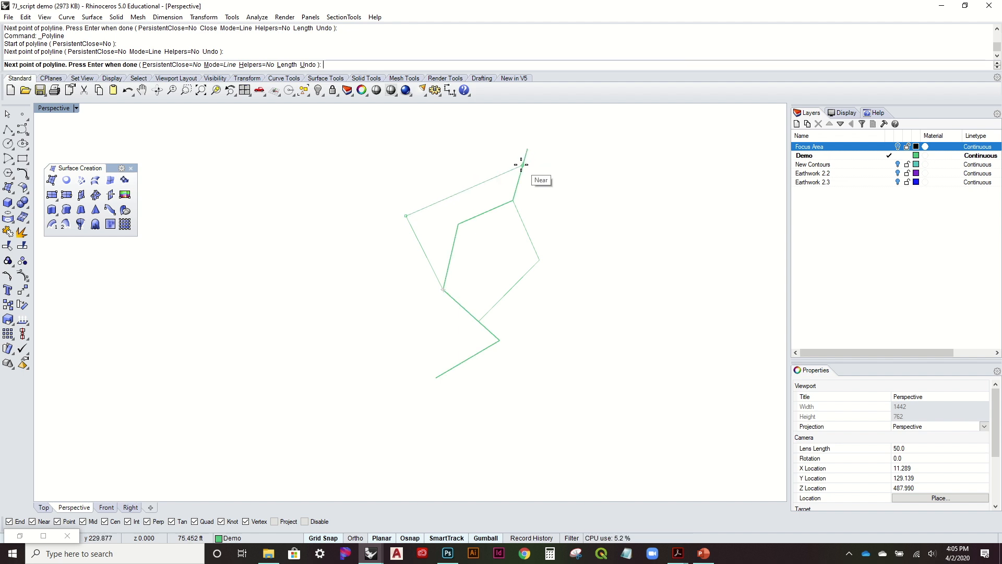
key("Escape")
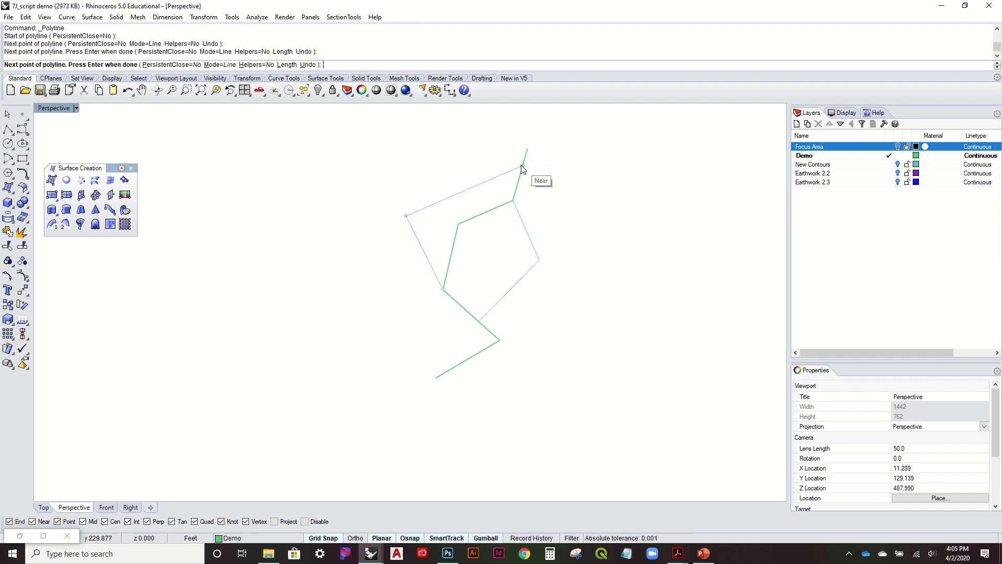
key("Return")
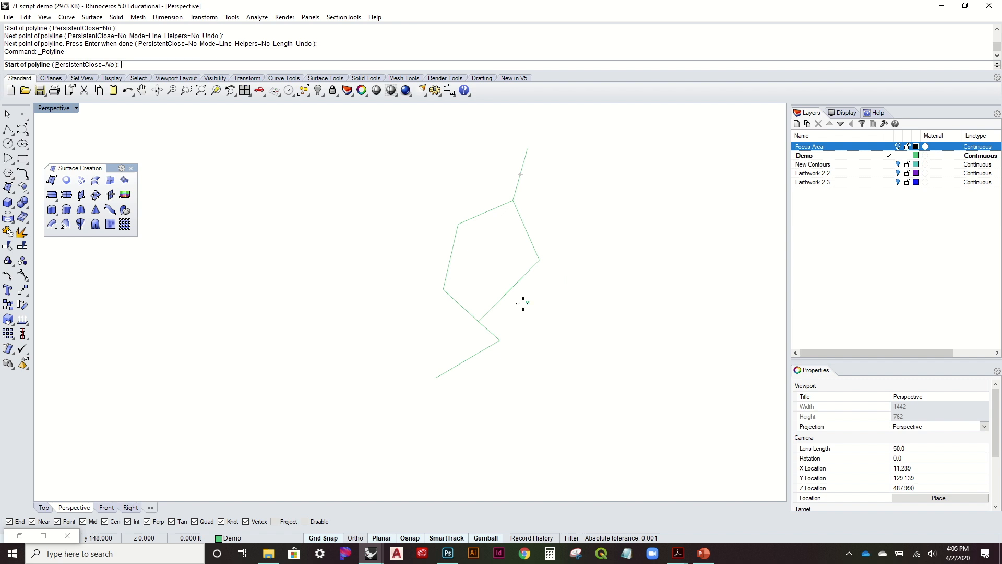
left_click(501, 339)
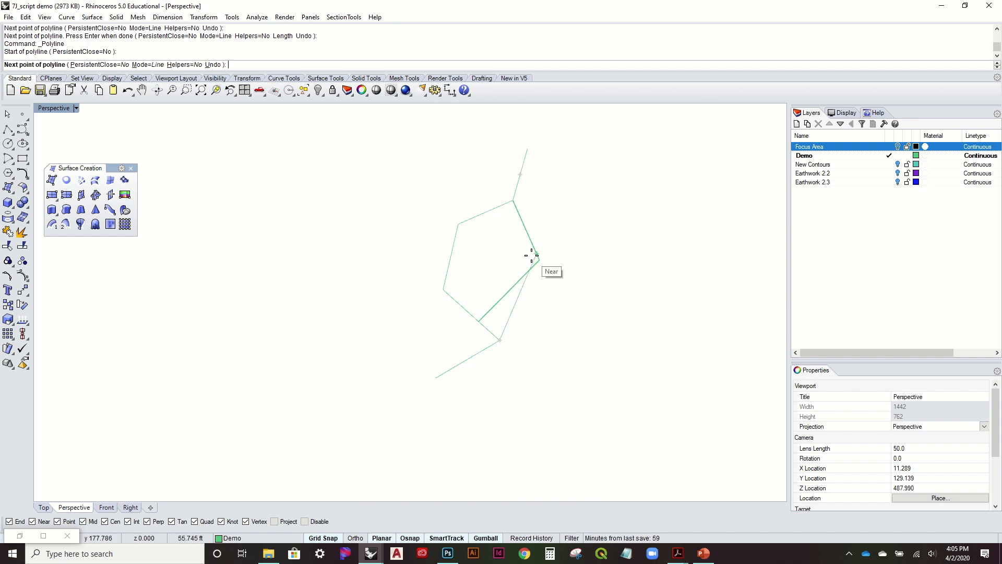
key("Escape")
Draw a three-point branch polyline from the main path's upper end segment, bowing left and ending at its middle left bend
key("Return")
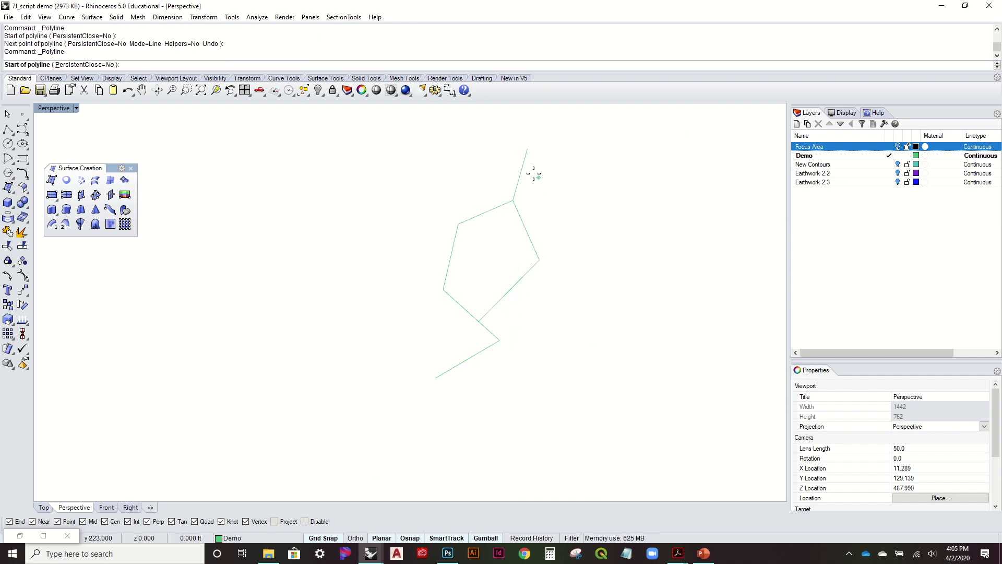
left_click(521, 167)
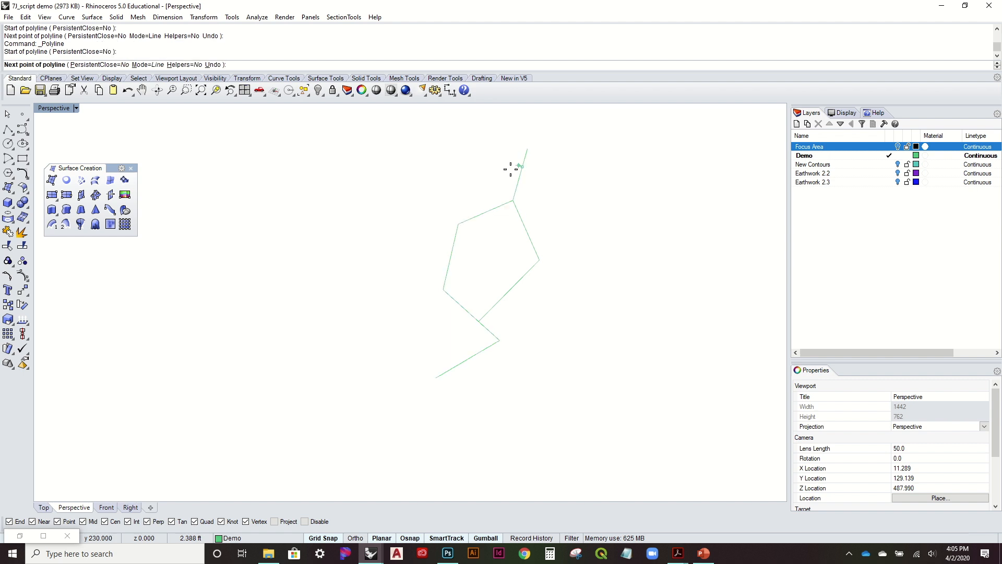
left_click(429, 209)
left_click(439, 289)
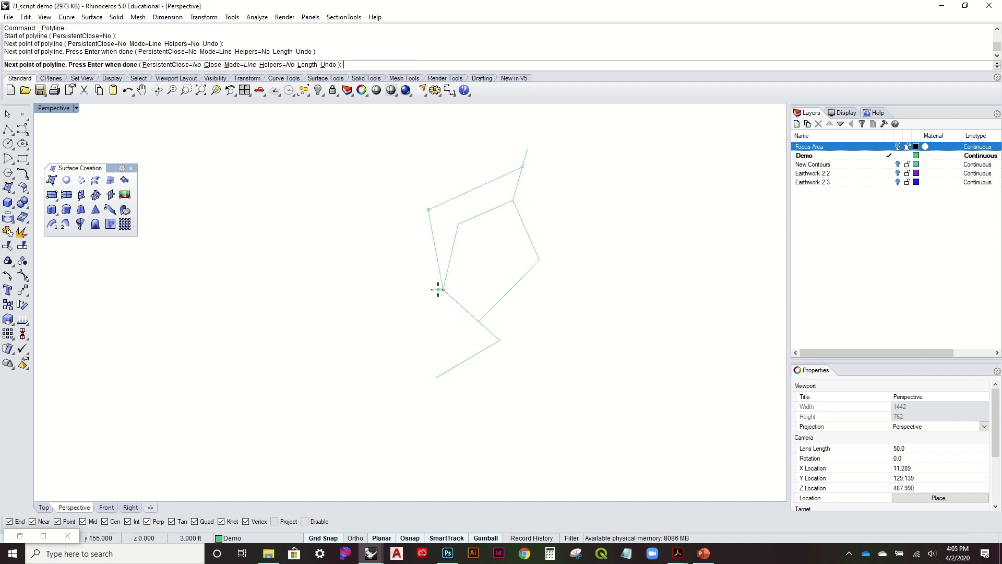
key("Return")
Show the Focus Area layer beneath the three path polylines
mouse_move(562, 275)
right_mouse_down()
mouse_move(553, 287)
mouse_move(567, 255)
mouse_move(558, 160)
mouse_move(570, 258)
right_mouse_up()
scroll(523, 288, "up", 3)
right_click_drag(531, 232, 513, 326, "shift")
right_click(514, 196)
left_click(492, 187)
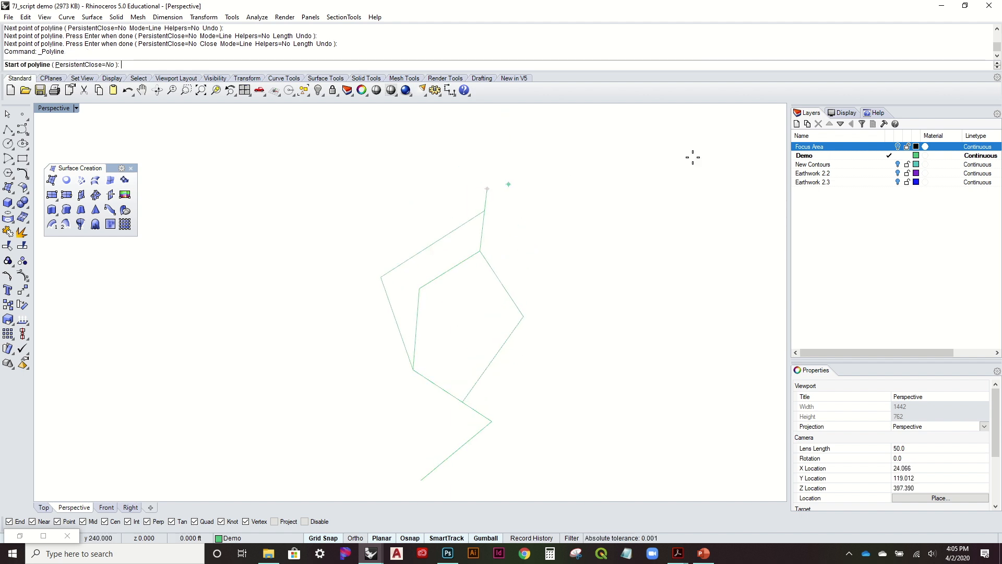
left_click(899, 147)
scroll(712, 226, "down", 4)
key("Escape")
mouse_move(606, 217)
right_mouse_down()
mouse_move(595, 280)
mouse_move(595, 219)
right_mouse_up()
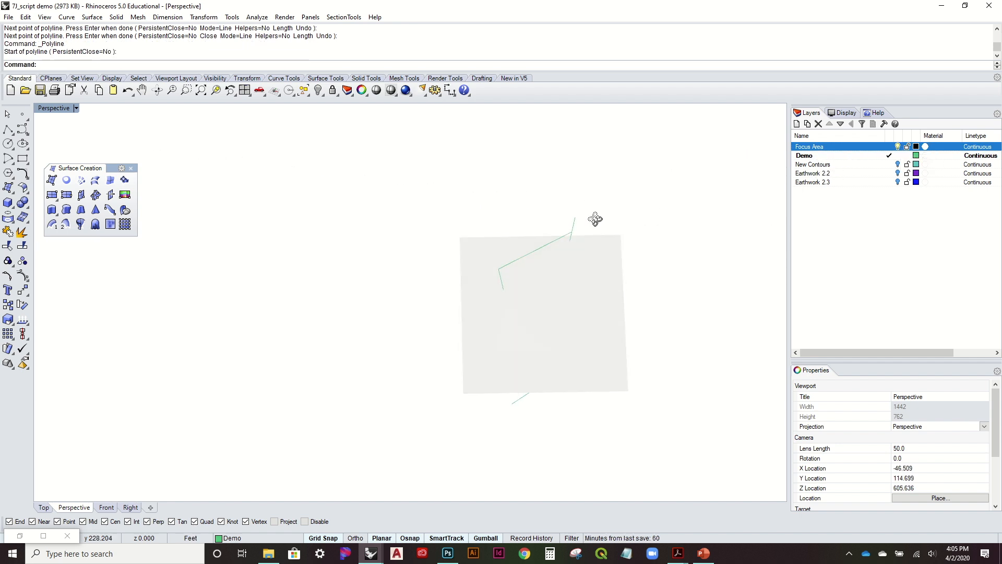
Select the three path polylines together and nudge them slightly along the Y axis toward the focus area's near edge
left_click_drag(466, 199, 596, 433)
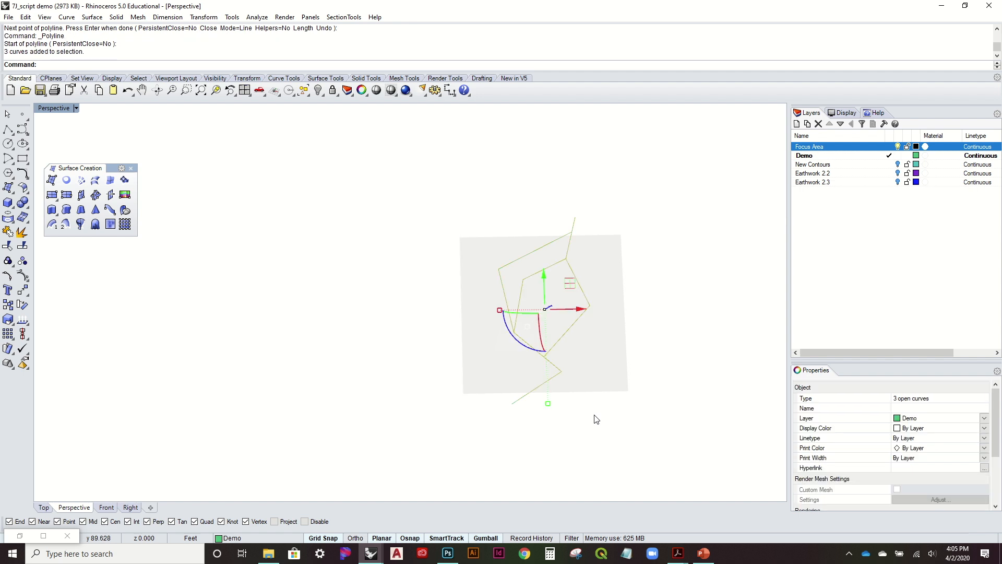
left_click_drag(543, 289, 543, 295)
left_click(600, 458)
right_click_drag(576, 426, 573, 358)
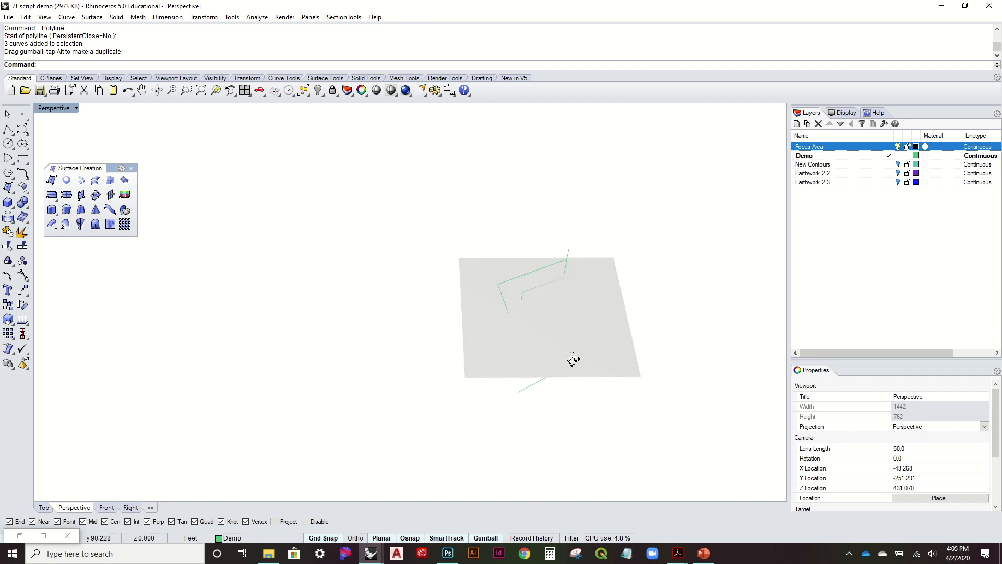
Hide the Focus Area layer and check the path network by selecting and deselecting its three polylines
left_click(898, 146)
right_click_drag(660, 215, 540, 300)
left_click_drag(519, 338, 400, 174)
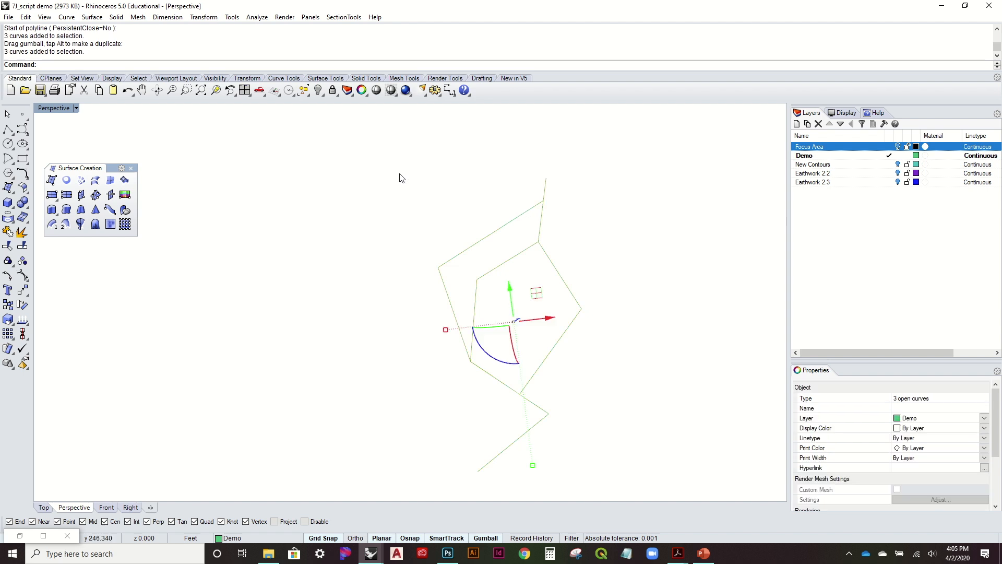
left_click(593, 190)
scroll(584, 234, "down", 2)
right_click_drag(584, 234, 578, 230)
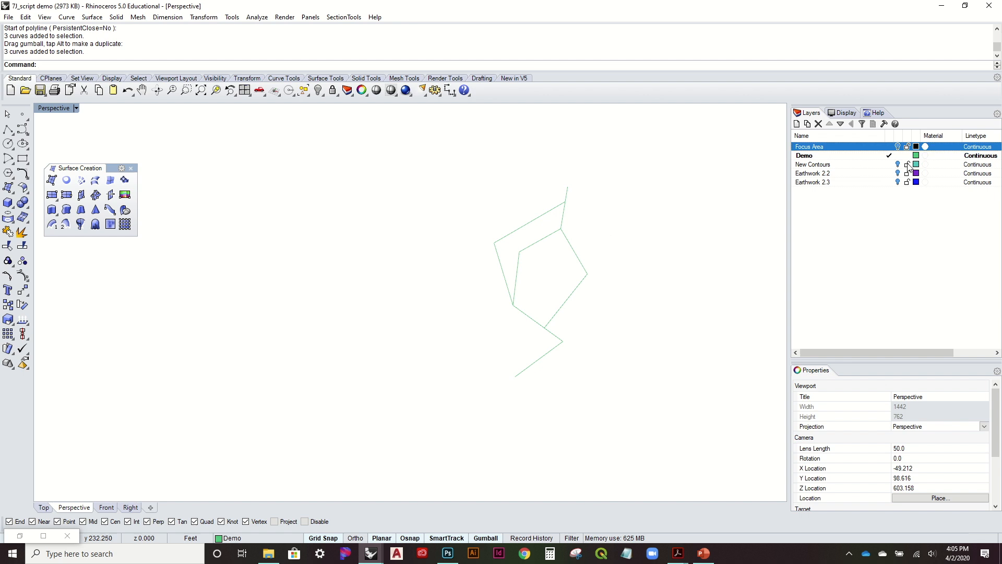
Add a layer named Path Edge below the Demo layer
left_click(810, 154)
left_click(796, 125)
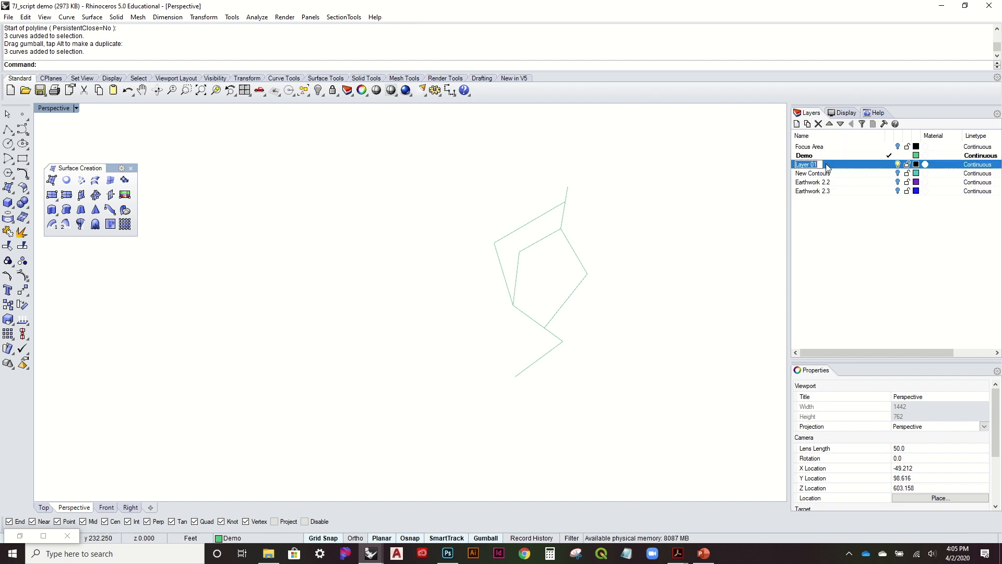
type("Path Edge")
key("Return")
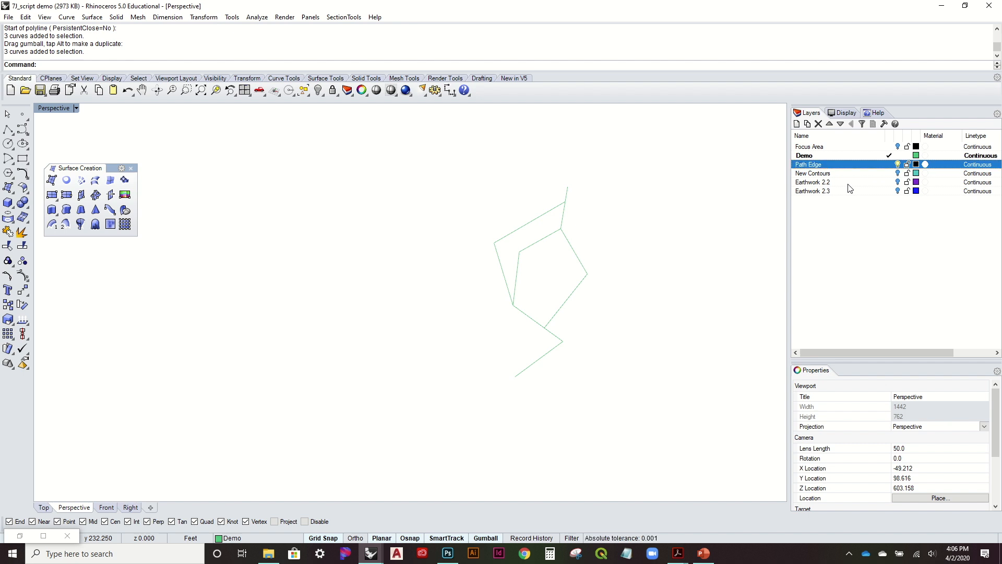
Rename the Demo layer as Path Center
left_click(799, 157)
left_click(800, 157)
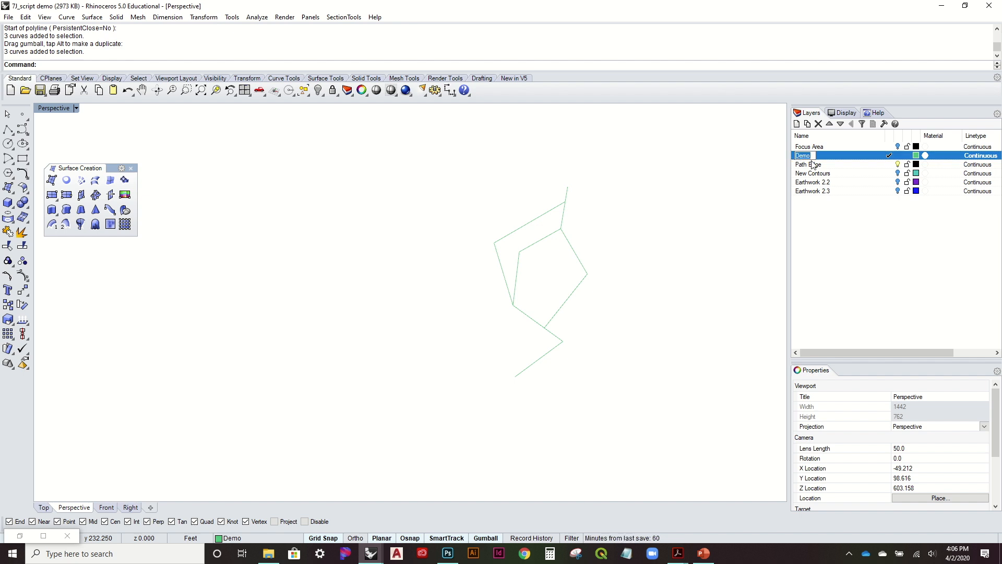
type("Path Center")
key("Return")
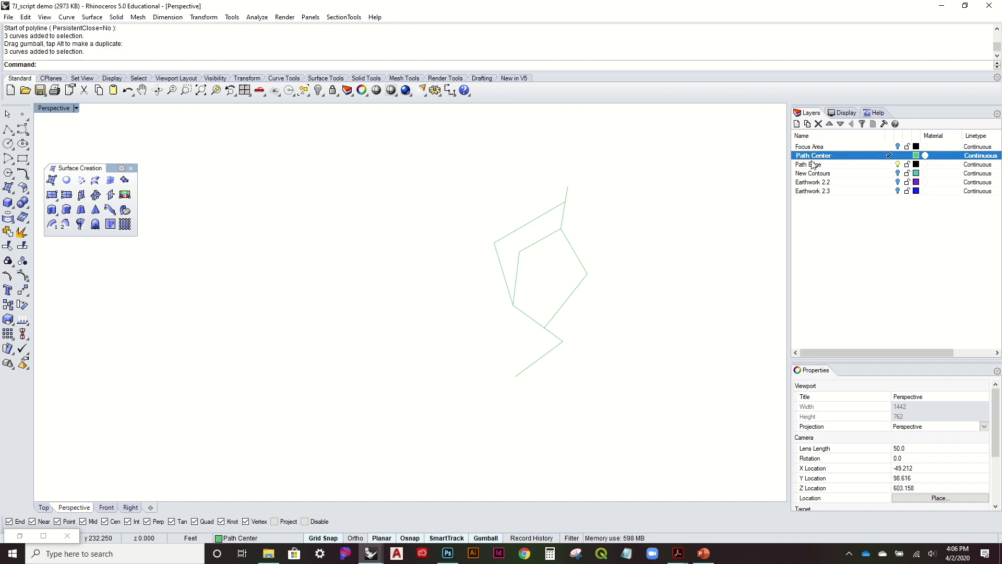
Set the Path Edge layer's colour to Aquamarine and make it the current layer
left_click(917, 164)
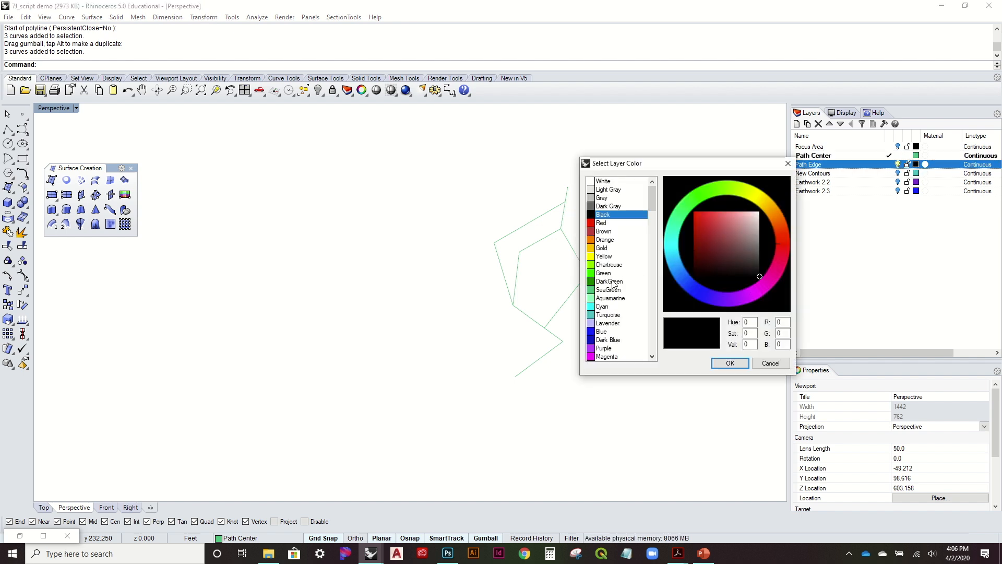
left_click(611, 306)
left_click(619, 299)
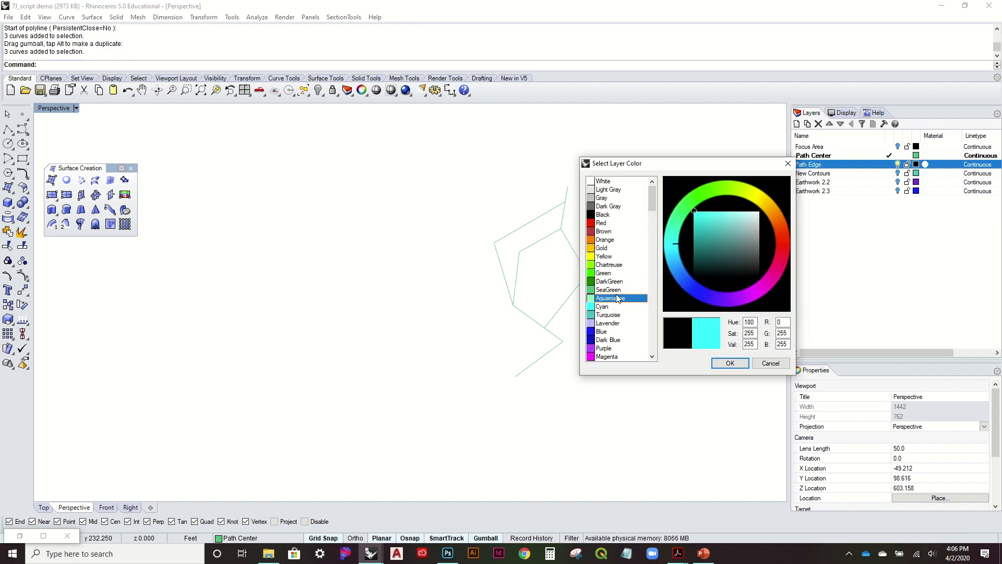
left_click(728, 362)
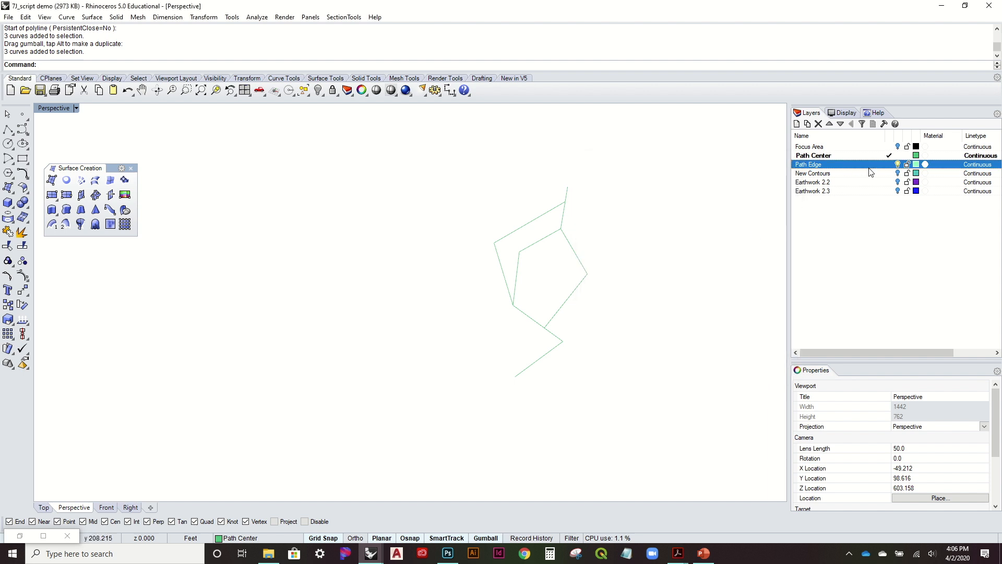
left_click(890, 165)
Offset the left branch polyline by a distance of 3 on both its outer and inner sides
scroll(725, 251, "up", 4)
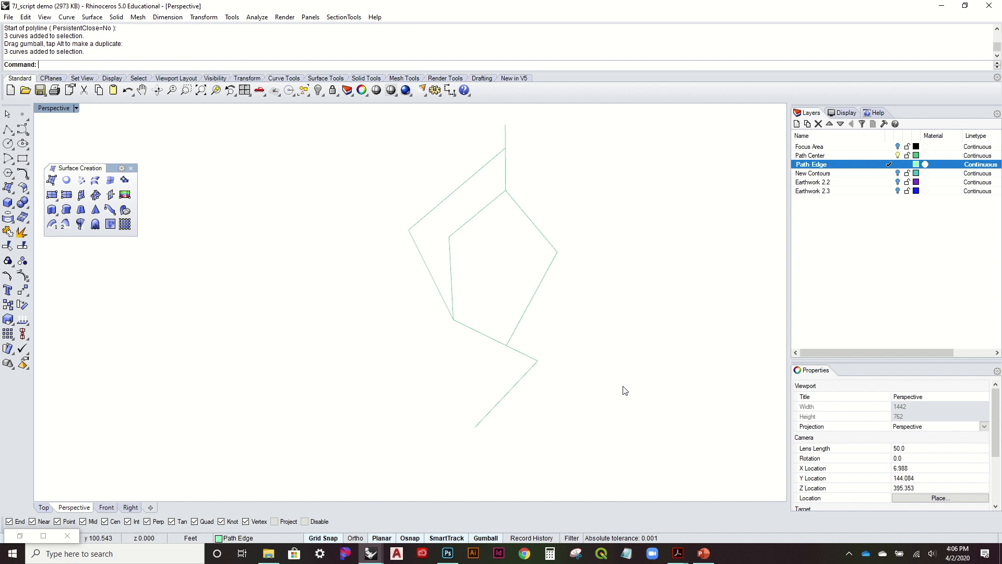
type("Offset")
key("Return")
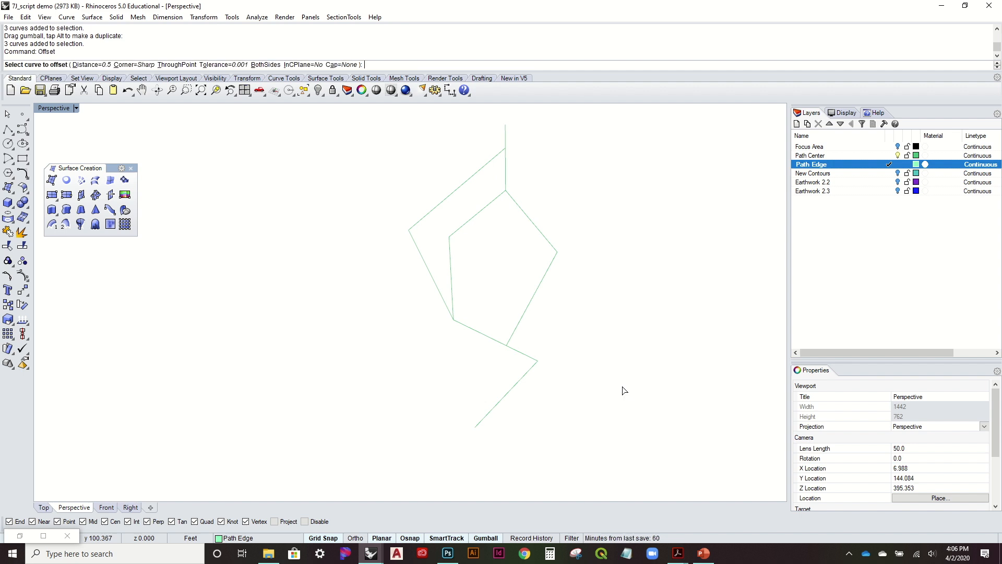
type("3")
key("Return")
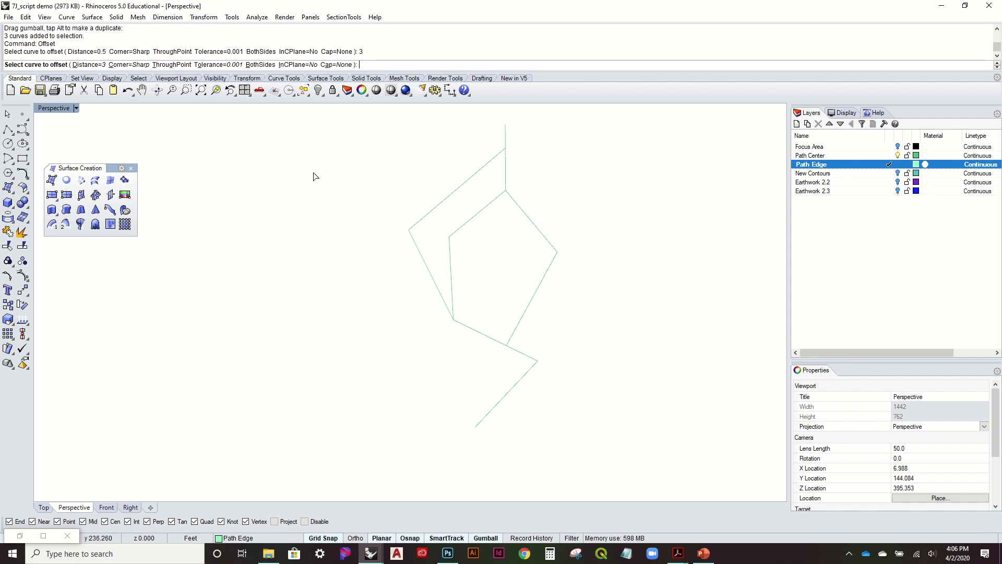
left_click(433, 211)
left_click(423, 183)
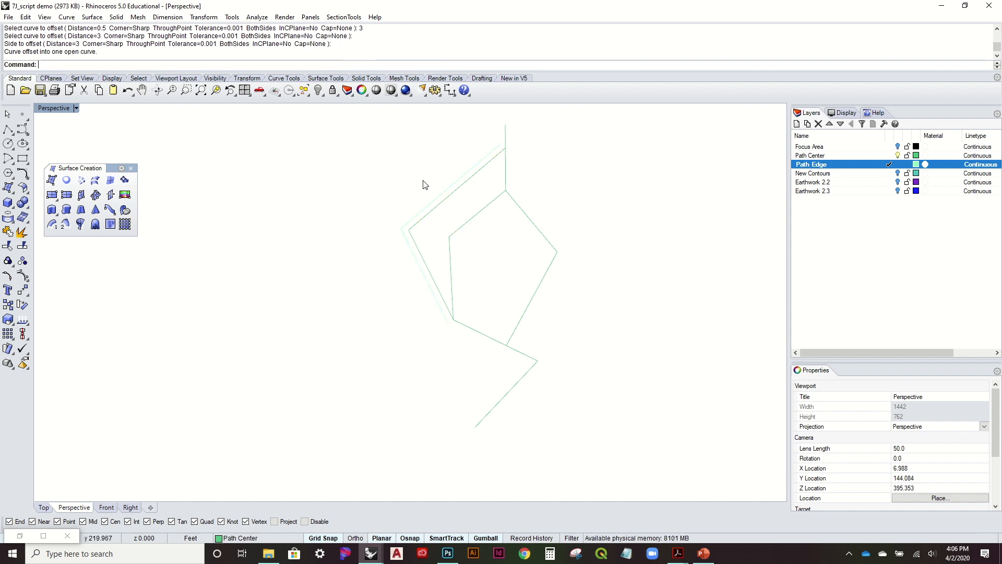
left_click(458, 190)
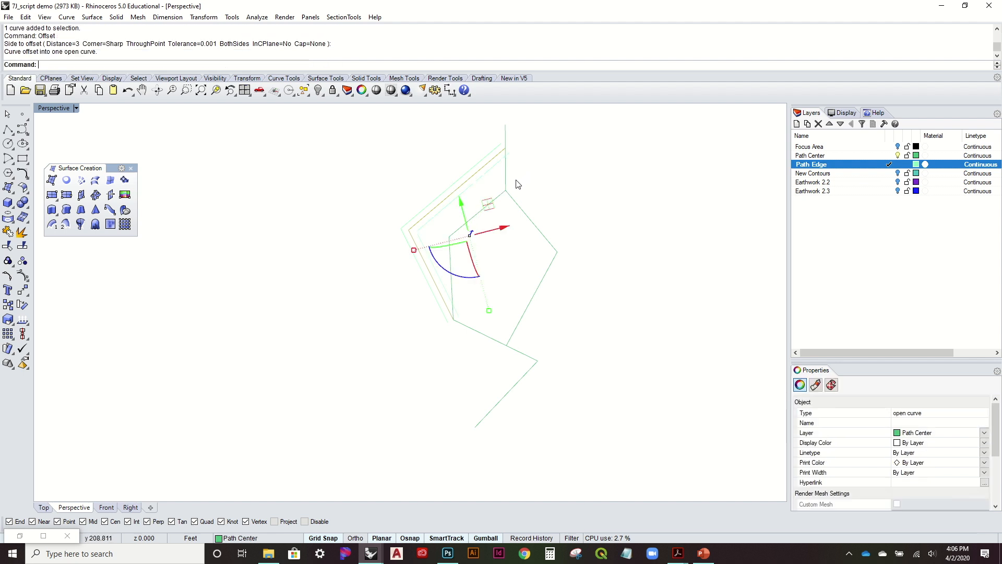
Offset the main zigzag polyline by 3 on its left side and the right branch polyline by 3 on its outer side
scroll(509, 151, "up", 4)
scroll(499, 195, "down", 2)
left_click(505, 209)
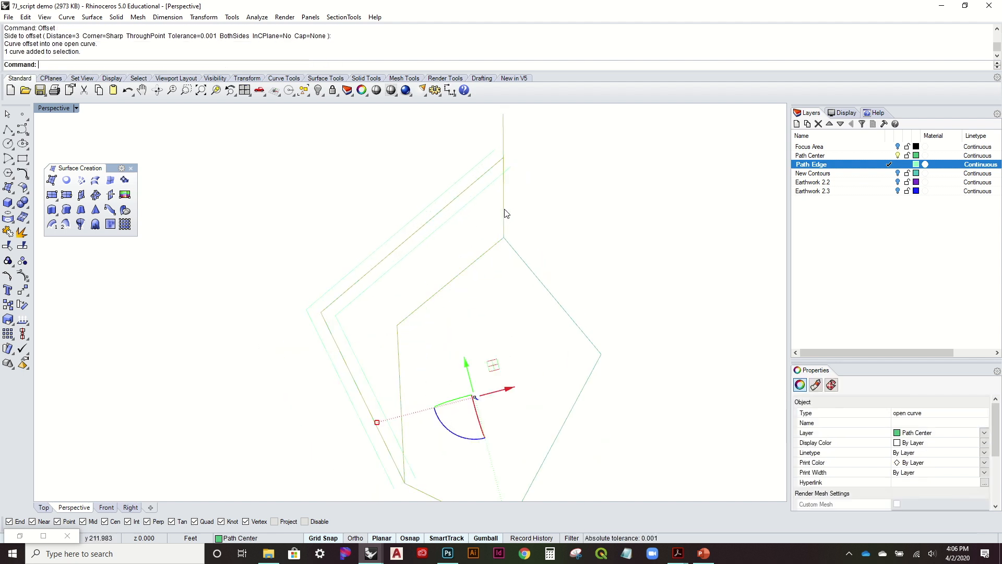
right_click(469, 225)
left_click(467, 236)
right_click(514, 200)
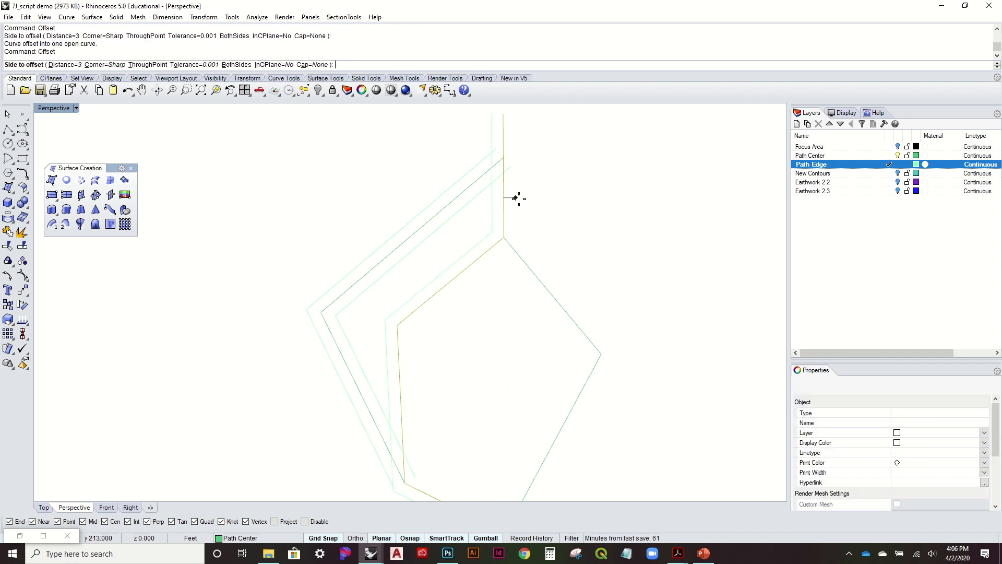
left_click(544, 279)
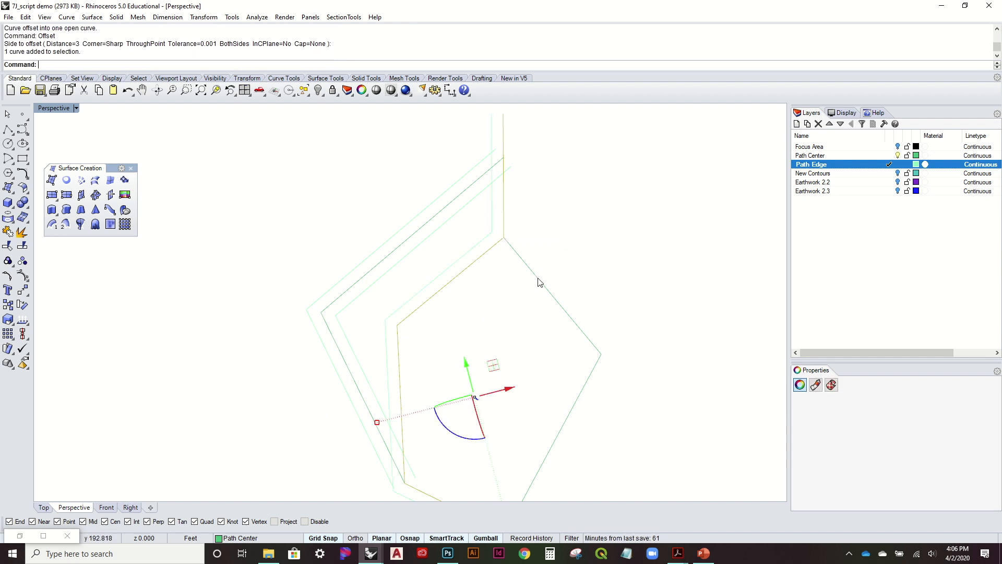
scroll(587, 230, "down", 2)
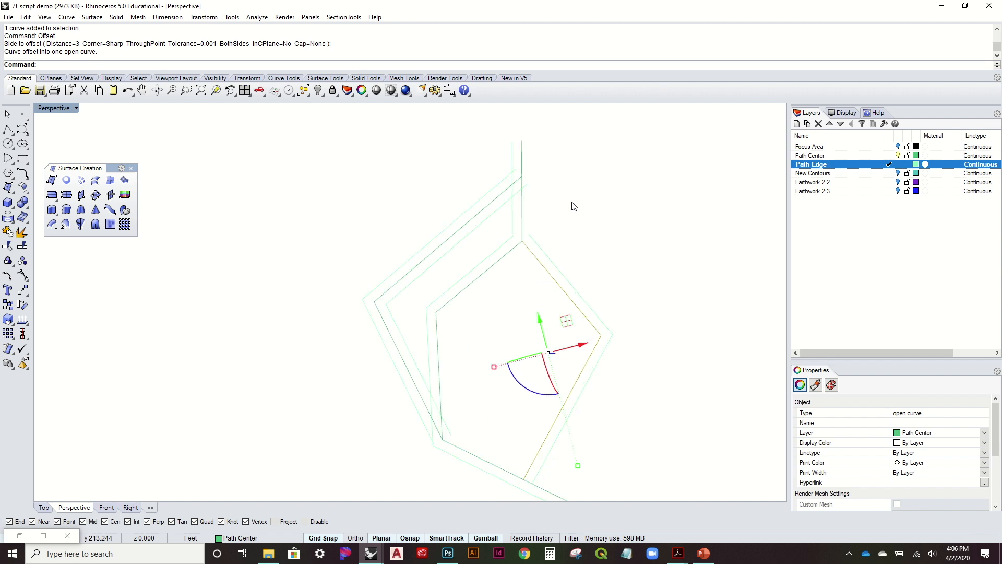
Offset the main zigzag polyline by a distance of 6 on its right side, towards the inside of the pentagon loop
scroll(559, 208, "down", 2)
right_click_drag(512, 382, 512, 314)
key("Escape")
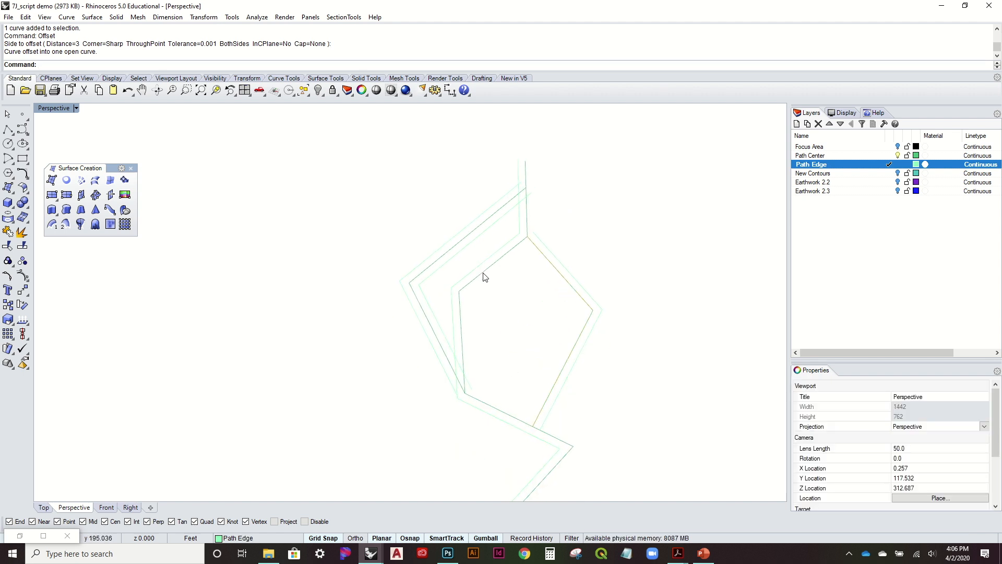
left_click(483, 274)
key("Return")
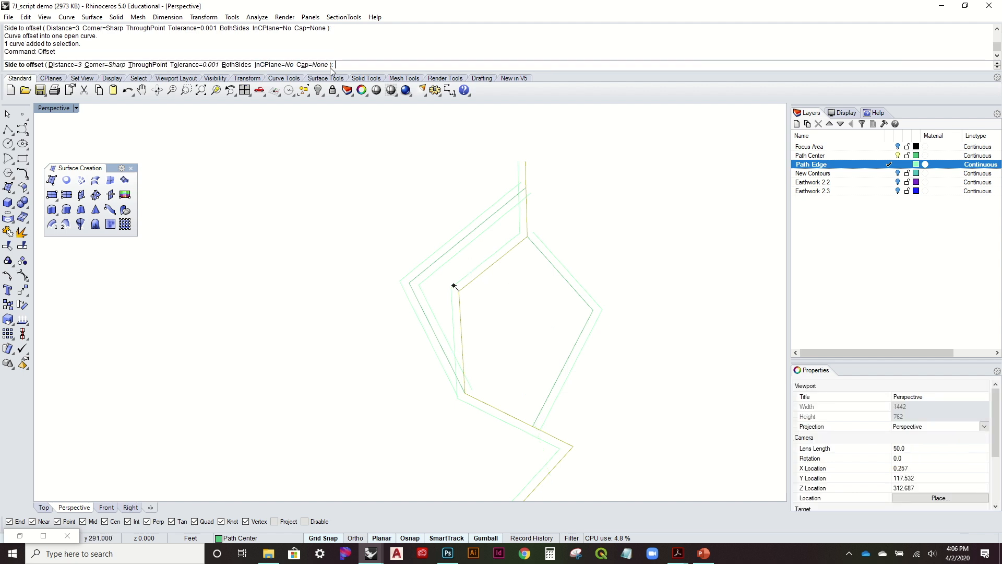
type("6")
key("Return")
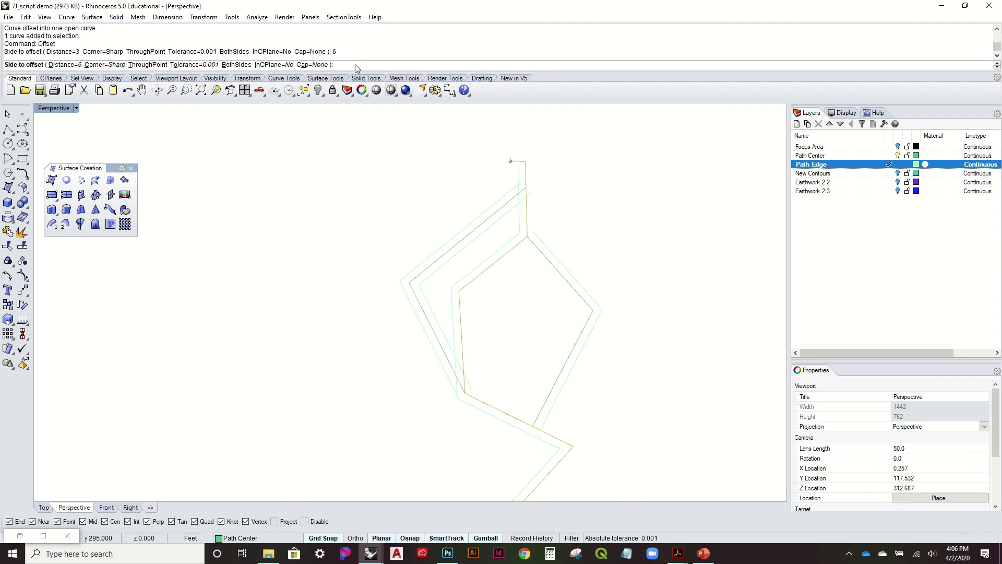
left_click(534, 306)
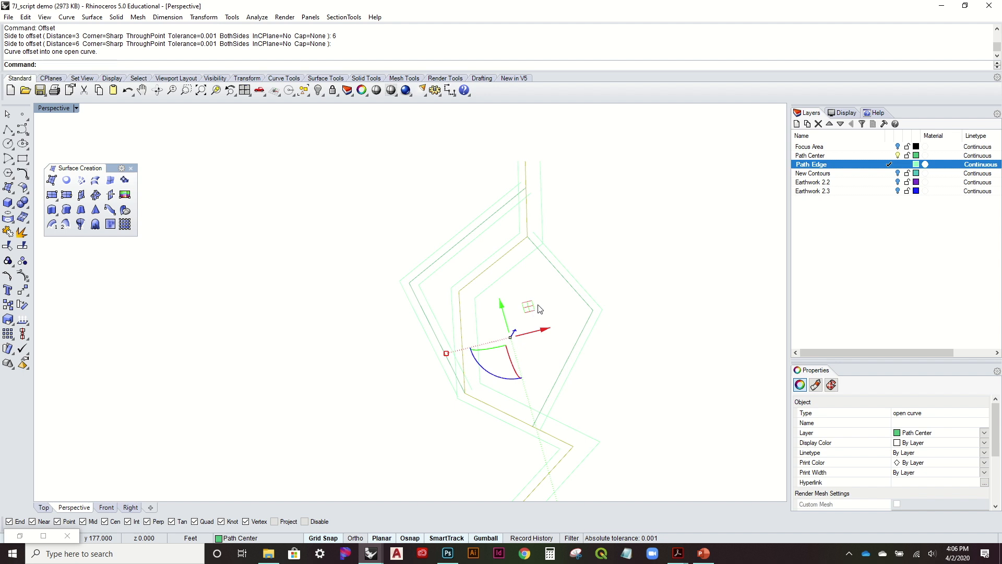
key("Escape")
Offset the right branch polyline by a distance of 3 on its inner side
scroll(550, 298, "down", 2)
right_click_drag(548, 295, 537, 320)
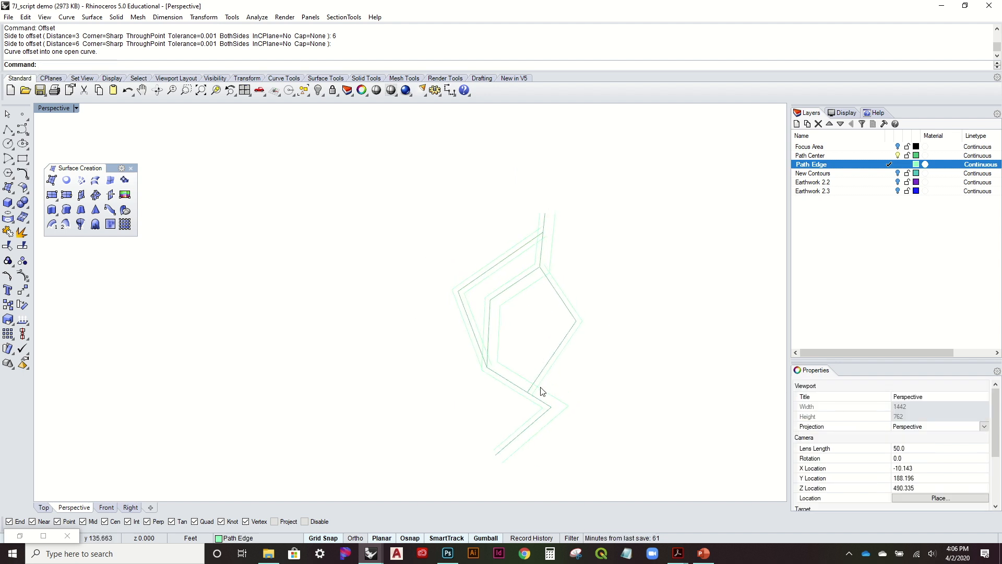
scroll(538, 405, "up", 2)
scroll(543, 413, "up", 2)
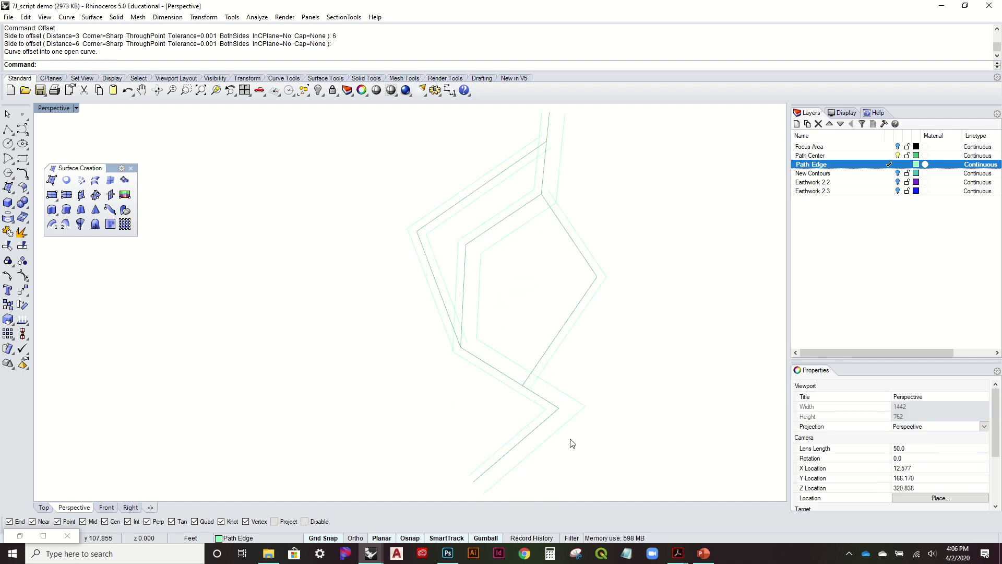
right_click_drag(534, 180, 506, 196, "shift")
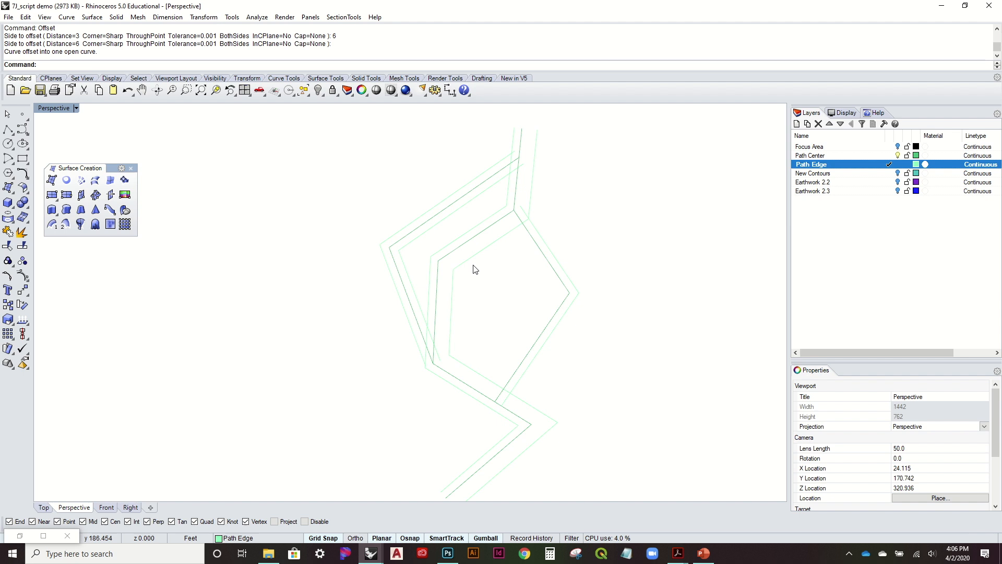
scroll(552, 311, "up", 3)
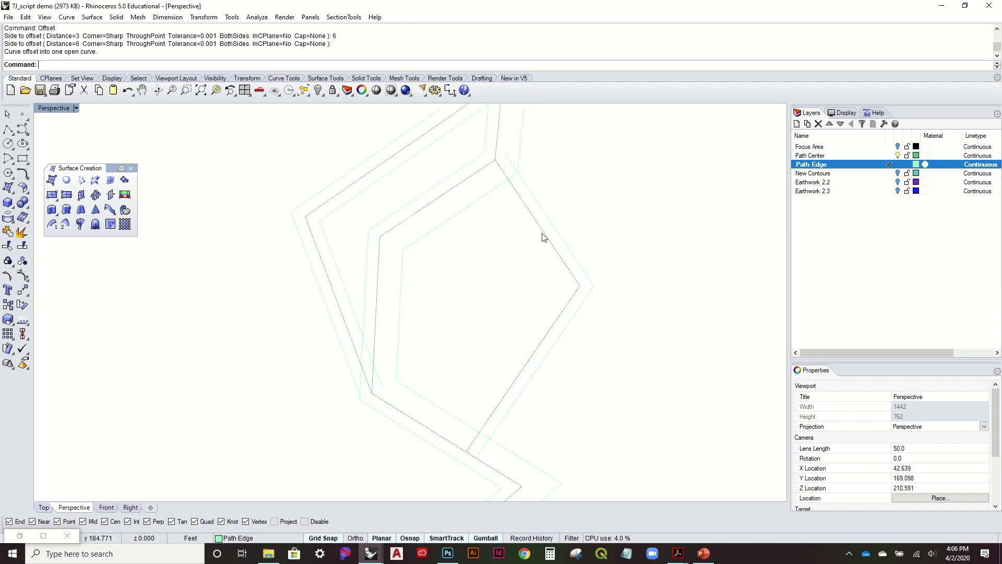
left_click(543, 236)
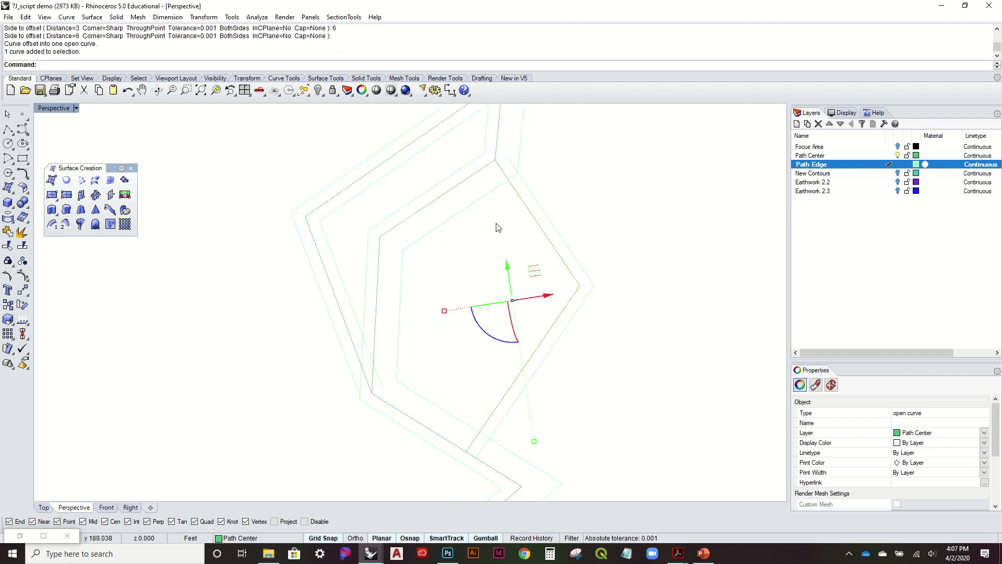
key("Return")
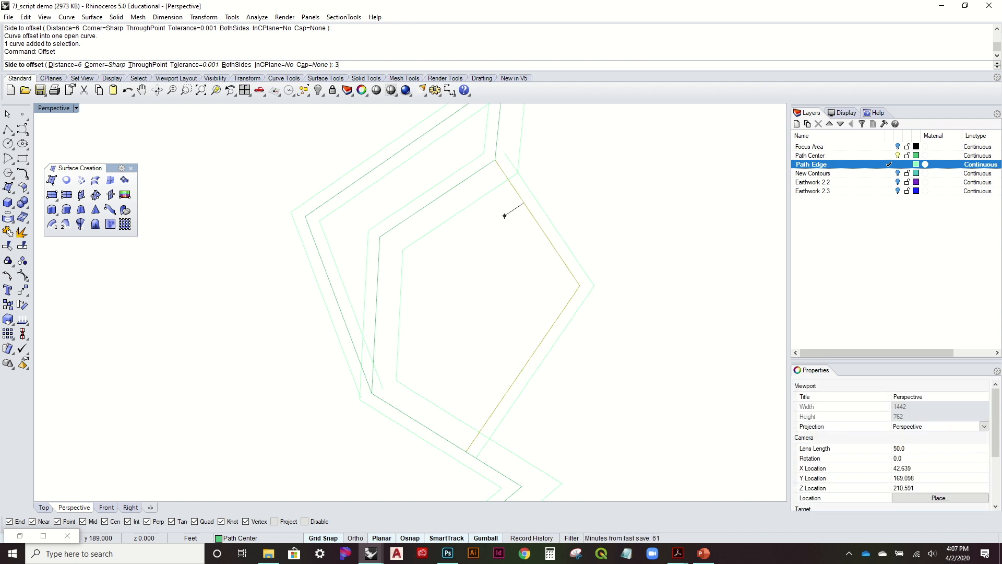
key("Return")
left_click(473, 258)
scroll(473, 260, "down", 5)
left_click(544, 174)
scroll(545, 174, "down", 1)
right_click_drag(535, 182, 523, 222, "shift")
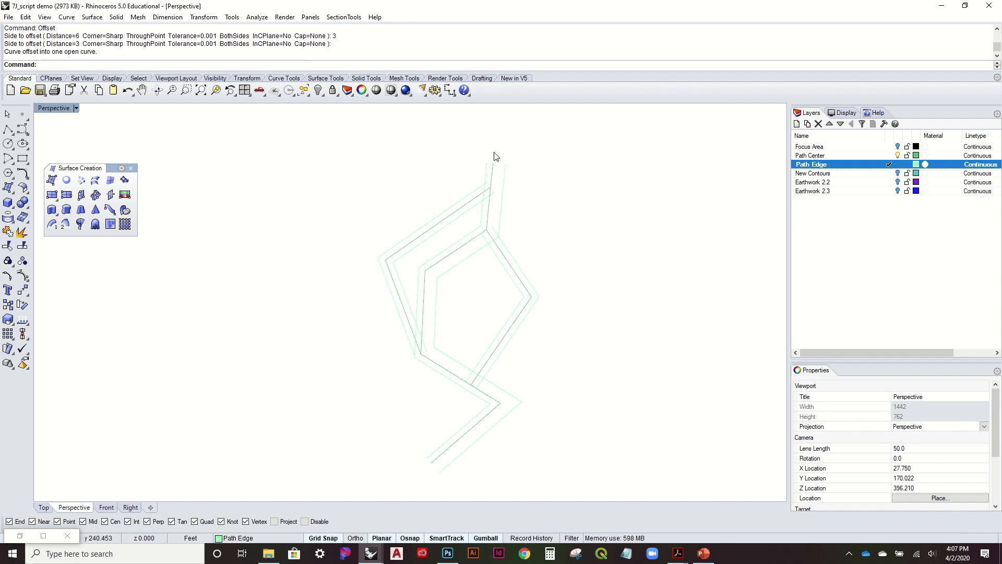
Hide the Path Center layer so only the path edge curves are displayed
scroll(490, 197, "up", 1)
scroll(436, 326, "up", 1)
mouse_move(477, 290)
right_mouse_down()
mouse_move(477, 303)
mouse_move(484, 284)
right_mouse_up()
scroll(485, 284, "down", 1)
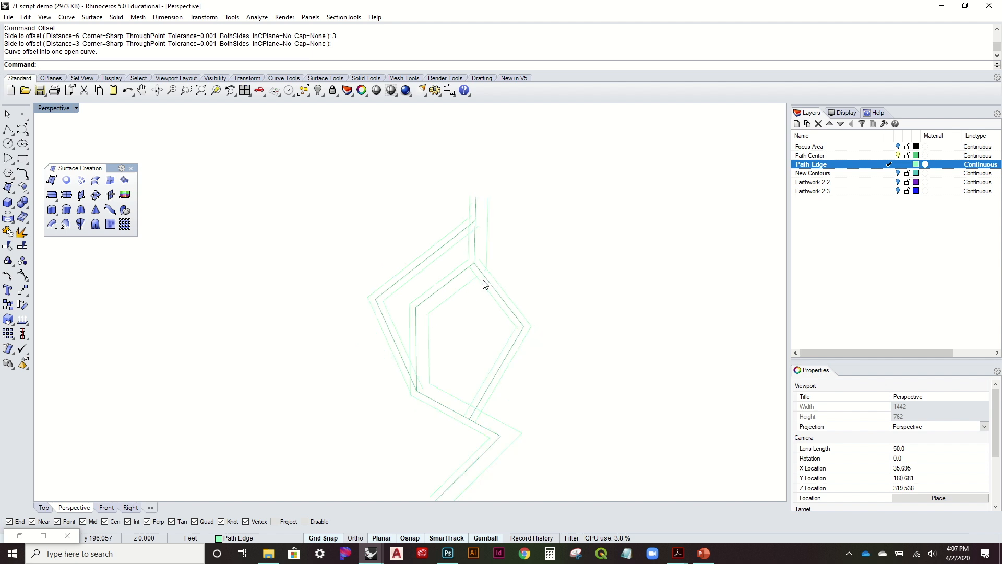
left_click(890, 156)
scroll(718, 275, "down", 1)
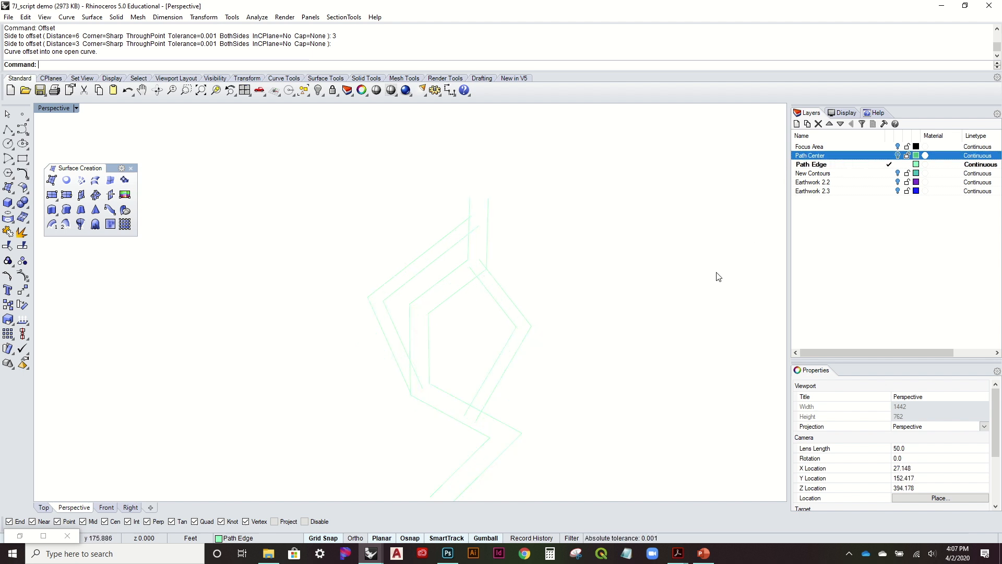
Trim the overlapping path edge segments at the two upper junctions, using all edge curves as cutters
left_click_drag(285, 161, 269, 147)
type("TR")
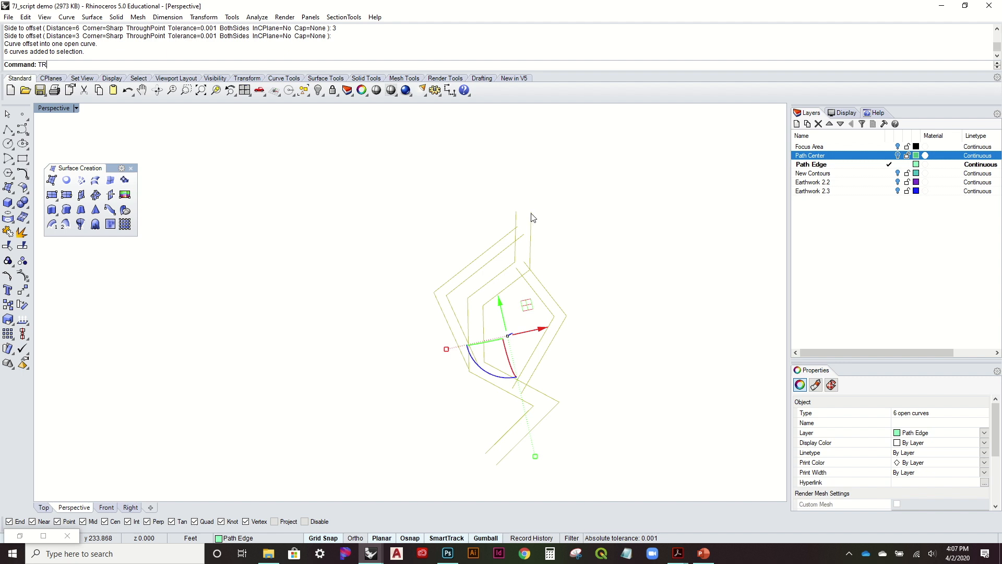
key("Return")
scroll(519, 211, "up", 10)
scroll(520, 255, "up", 3)
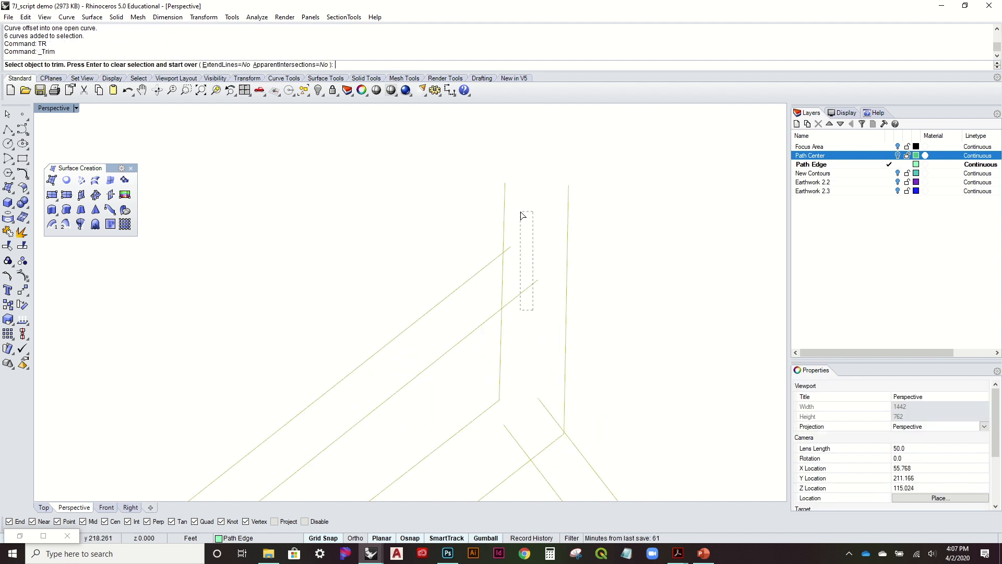
left_click_drag(514, 220, 510, 235)
left_click(504, 289)
scroll(532, 384, "down", 3)
scroll(532, 384, "up", 3)
left_click(541, 351)
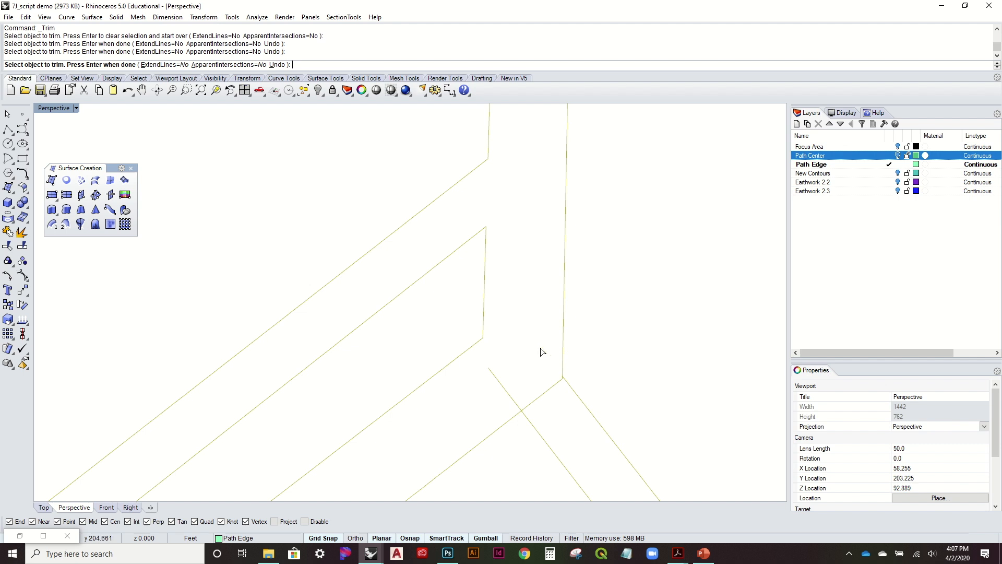
left_click(547, 395)
left_click(497, 379)
Trim the overlapping path edge segments and overhanging ends where the left and right branches rejoin the main path
scroll(504, 363, "down", 8)
right_click_drag(499, 367, 522, 188)
scroll(412, 423, "up", 5)
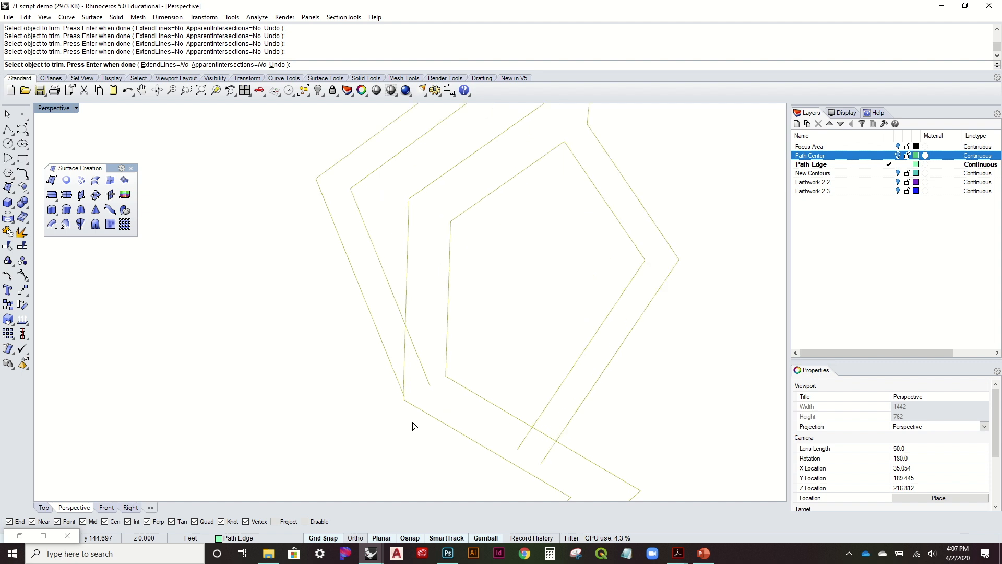
left_click_drag(403, 332, 393, 294)
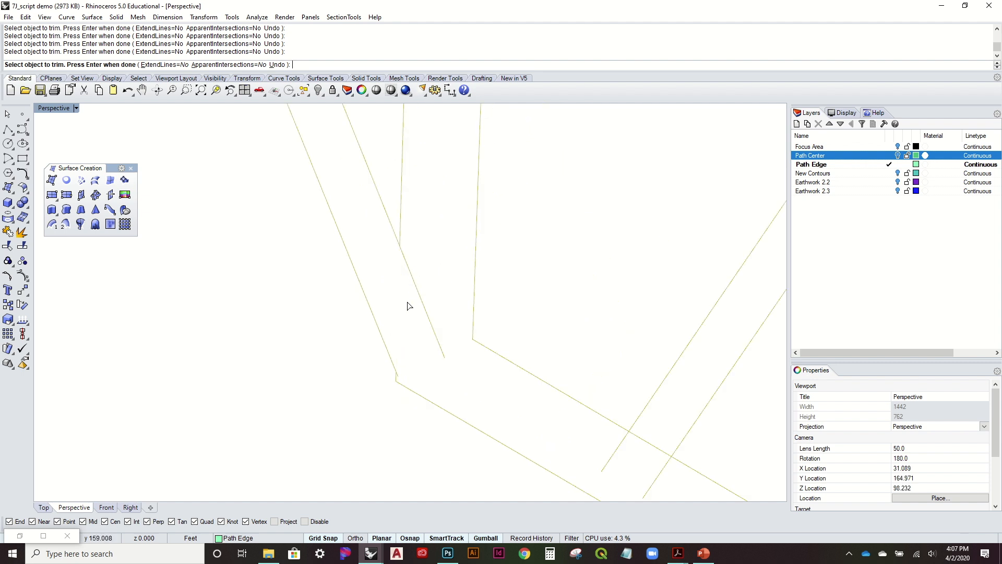
left_click(418, 290)
scroll(418, 360, "up", 4)
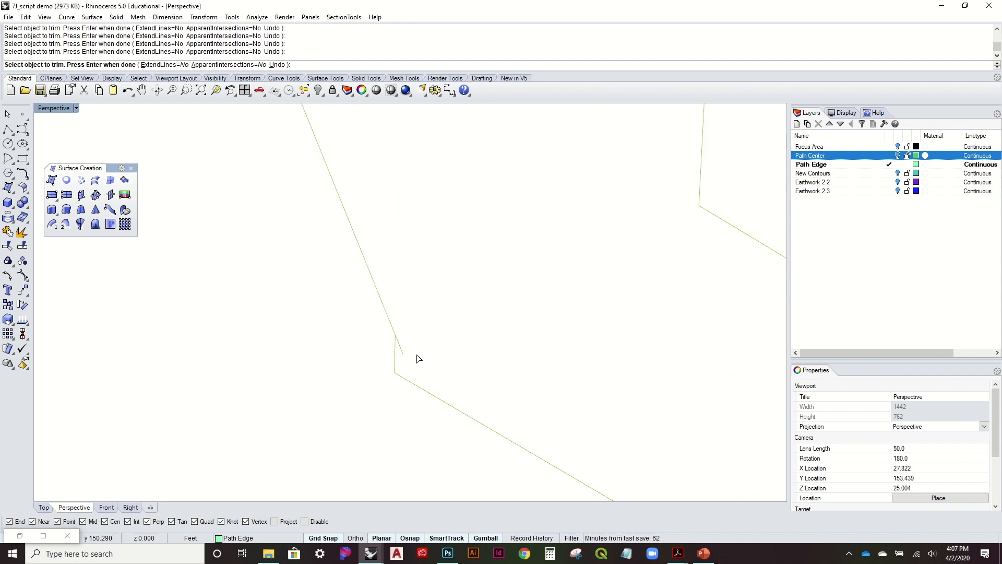
scroll(402, 352, "down", 6)
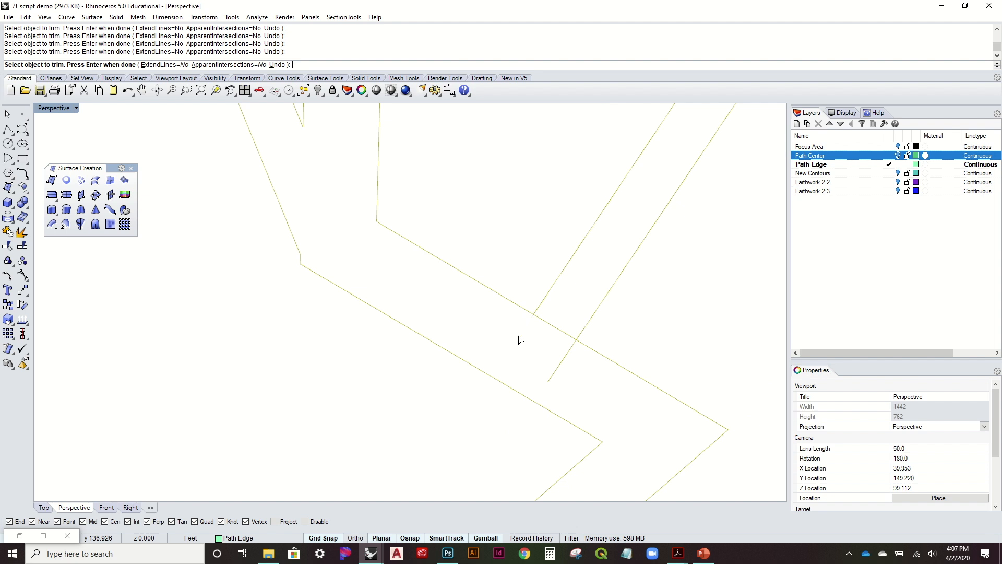
scroll(557, 334, "down", 5)
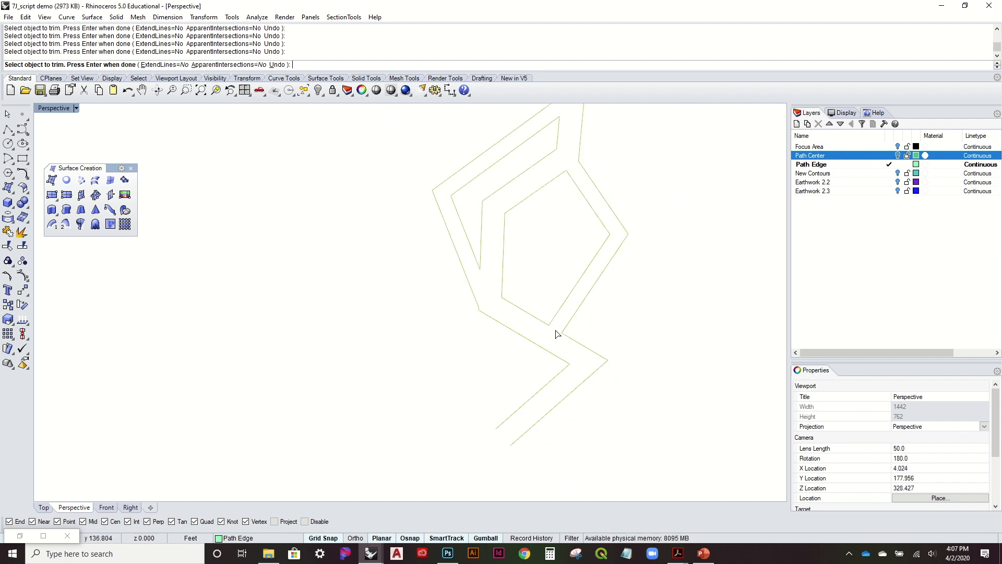
scroll(557, 334, "down", 5)
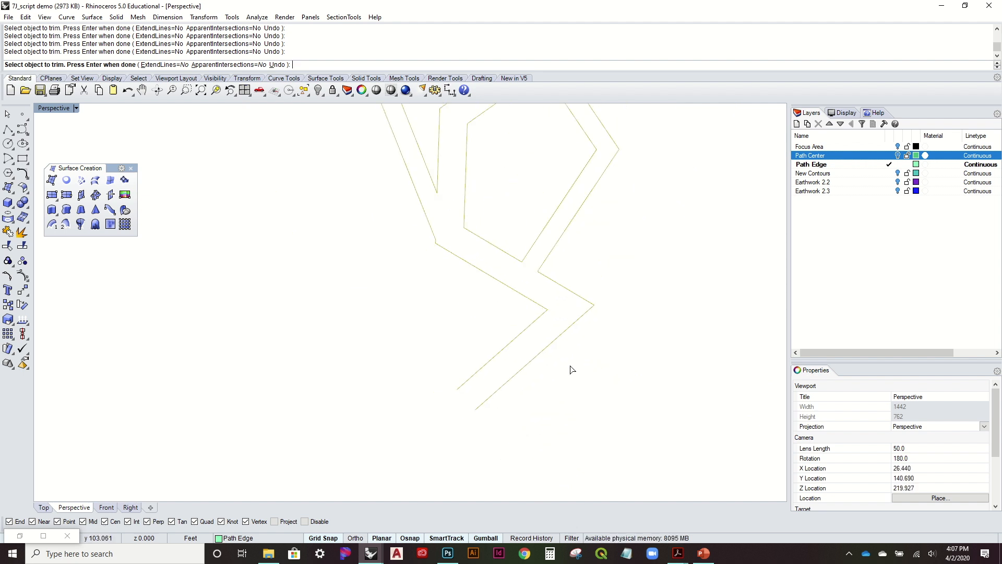
key("Return")
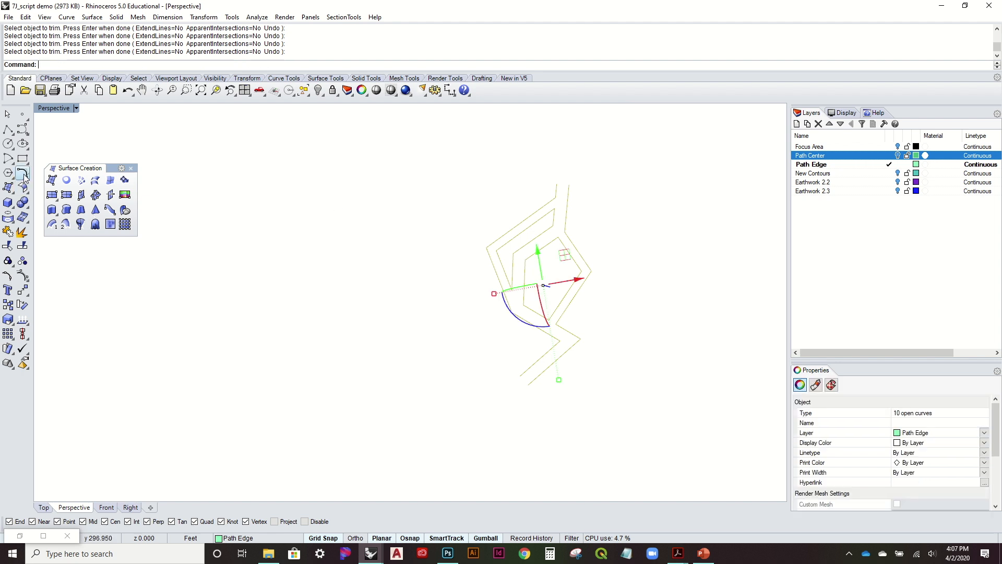
Close the lower and upper open ends of the path with a straight polyline between the edge endpoints
left_click(7, 129)
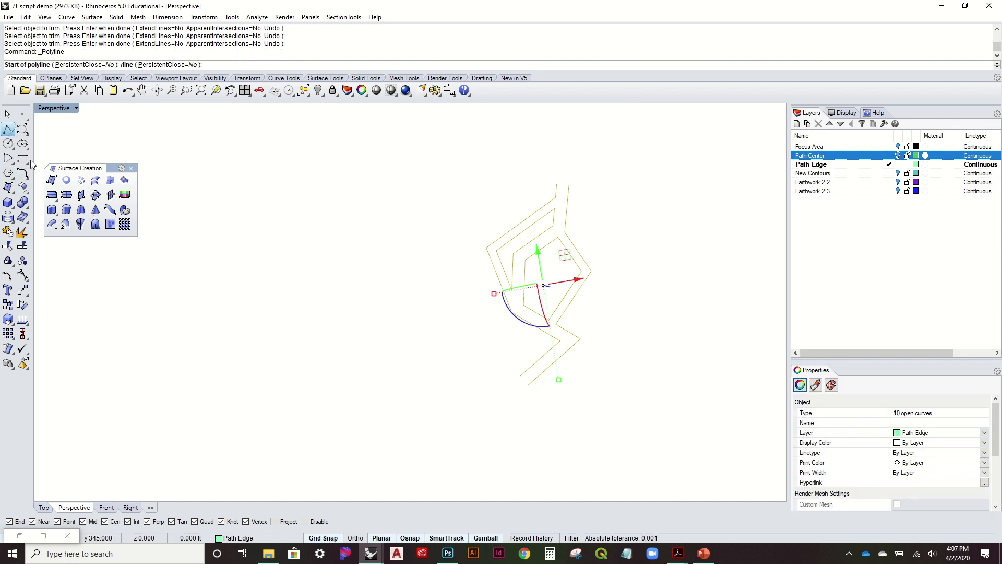
left_click(521, 376)
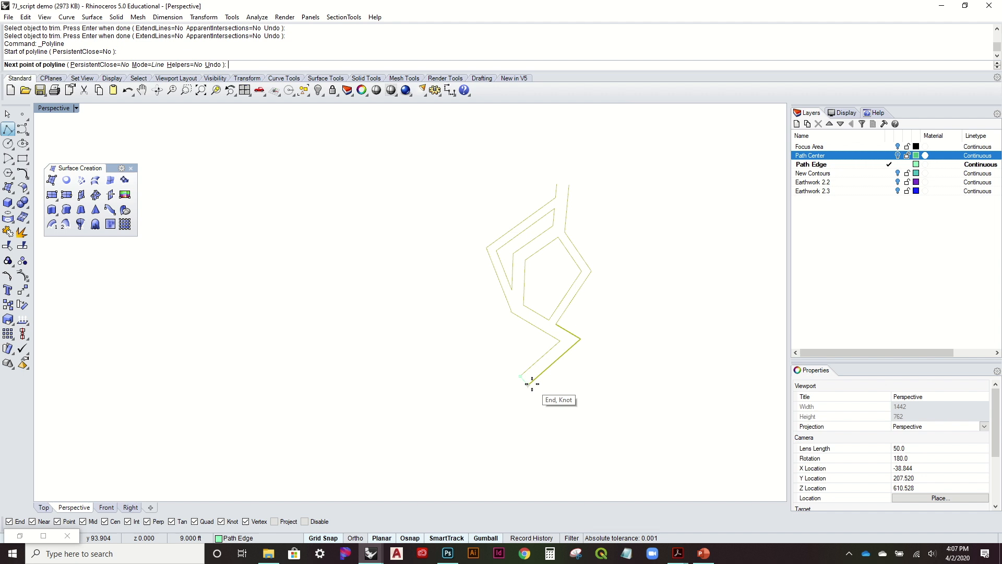
key("Return")
key("Return")
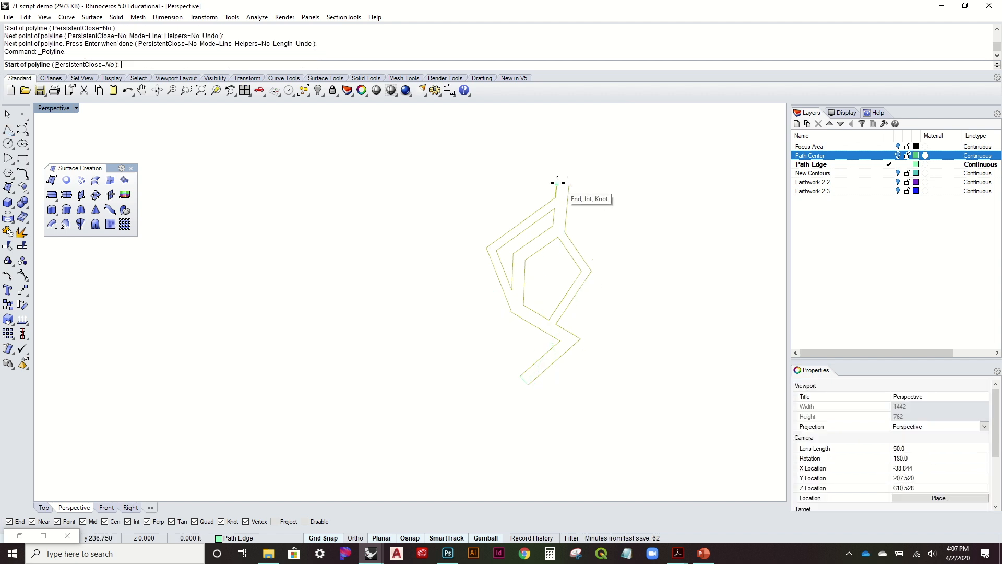
left_click(563, 184)
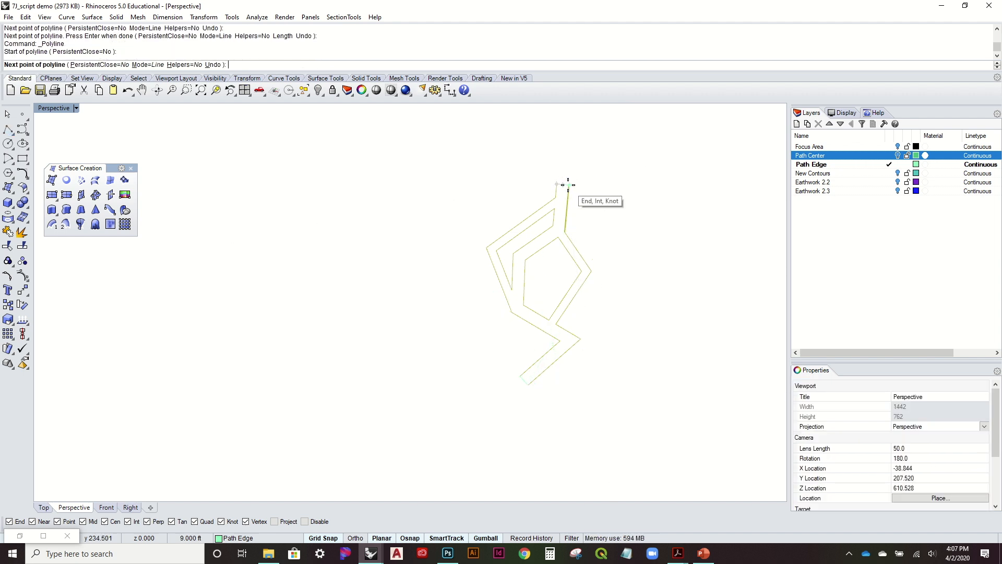
left_click(563, 184)
key("Return")
scroll(595, 203, "down", 2)
key("Escape")
Join all the path edge curves and select a resulting outline to check it
right_click_drag(595, 203, 560, 228, "shift")
mouse_move(560, 229)
right_mouse_down()
mouse_move(555, 254)
mouse_move(571, 219)
mouse_move(570, 230)
right_mouse_up()
left_click_drag(595, 403, 479, 248)
left_click_drag(437, 173, 437, 172)
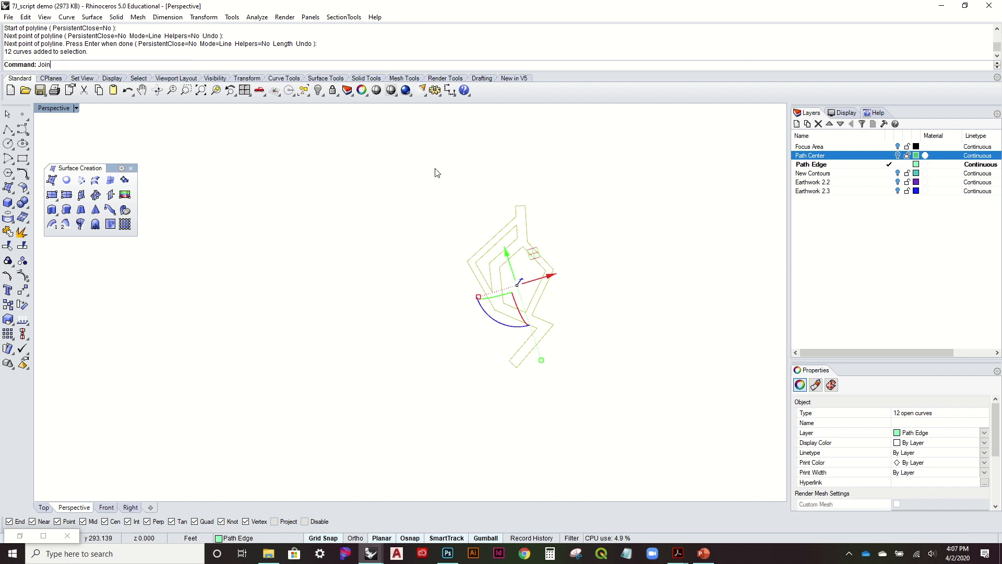
key("Return")
left_click(594, 226)
right_click_drag(591, 230, 568, 298)
left_click(545, 298)
left_click(605, 262)
Turn on the Focus Area layer as the current layer and view its surface together with the path outlines
scroll(537, 263, "up", 6)
mouse_move(537, 263)
right_mouse_down()
mouse_move(541, 311)
mouse_move(541, 237)
mouse_move(546, 273)
right_mouse_up()
mouse_move(575, 240)
right_mouse_down()
mouse_move(582, 217)
mouse_move(579, 241)
right_mouse_up()
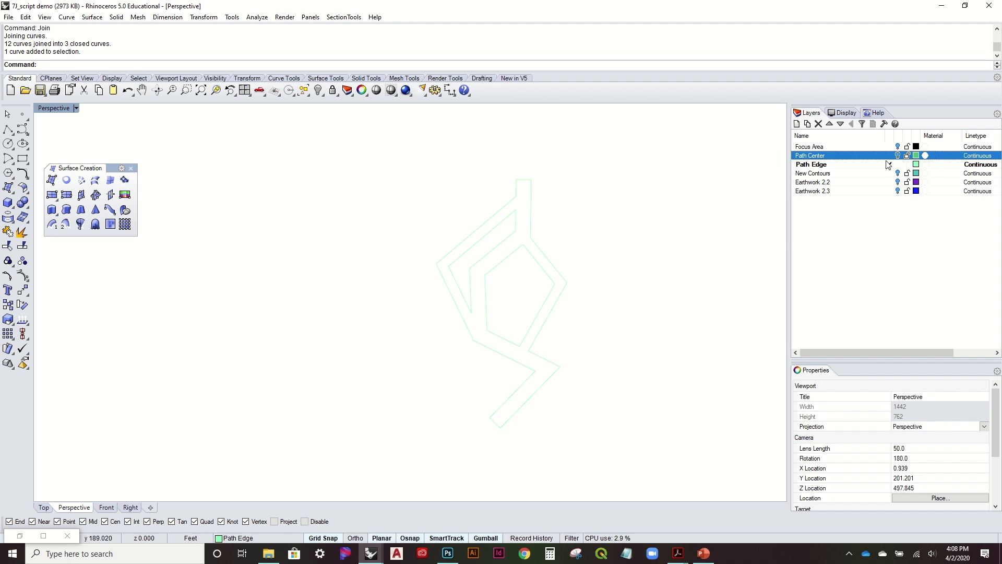
left_click(894, 147)
right_click_drag(493, 296, 458, 282)
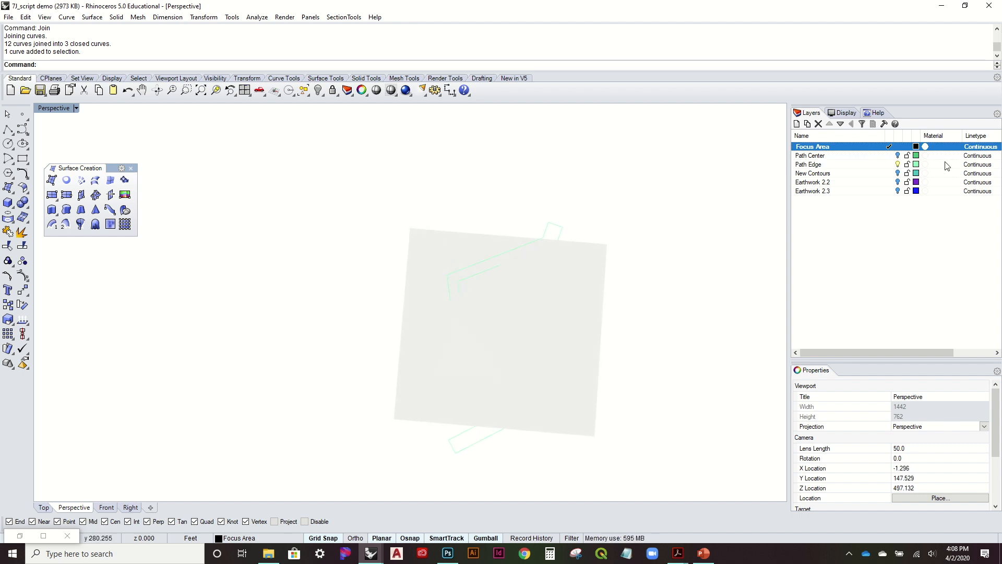
right_click_drag(422, 351, 593, 402)
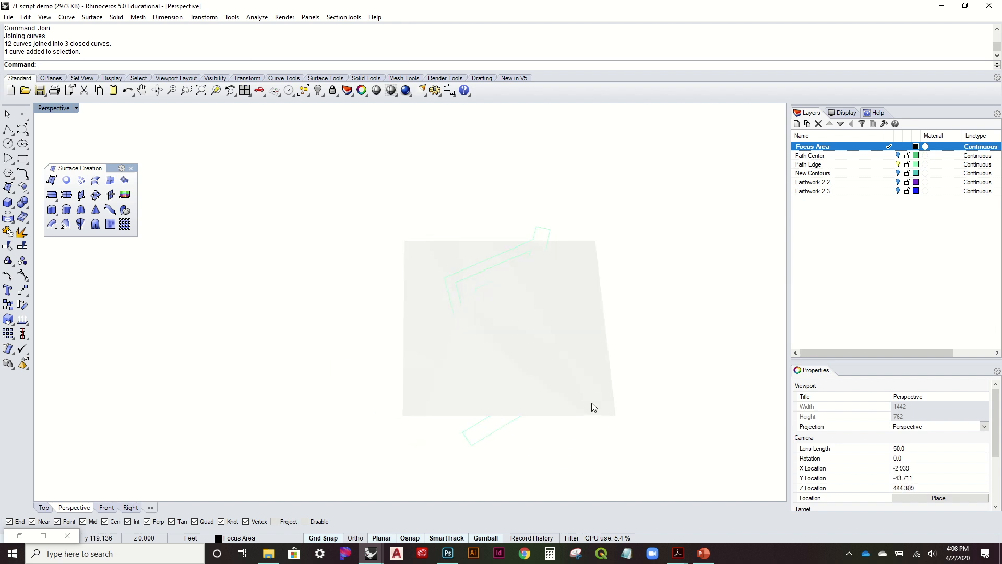
Duplicate the focus area surface's border onto the Path Edge layer, then hide the Focus Area layer
left_click(569, 333)
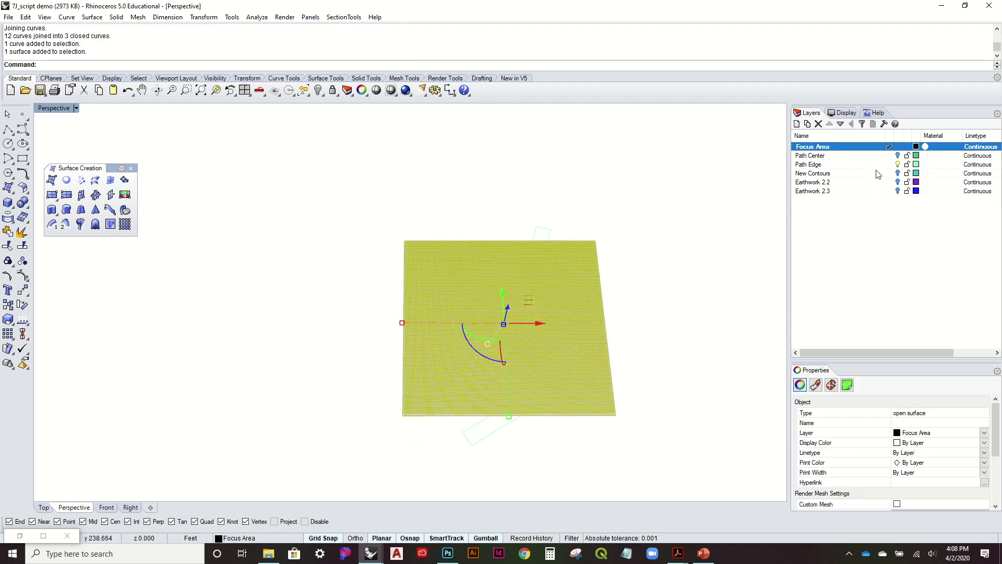
left_click(888, 164)
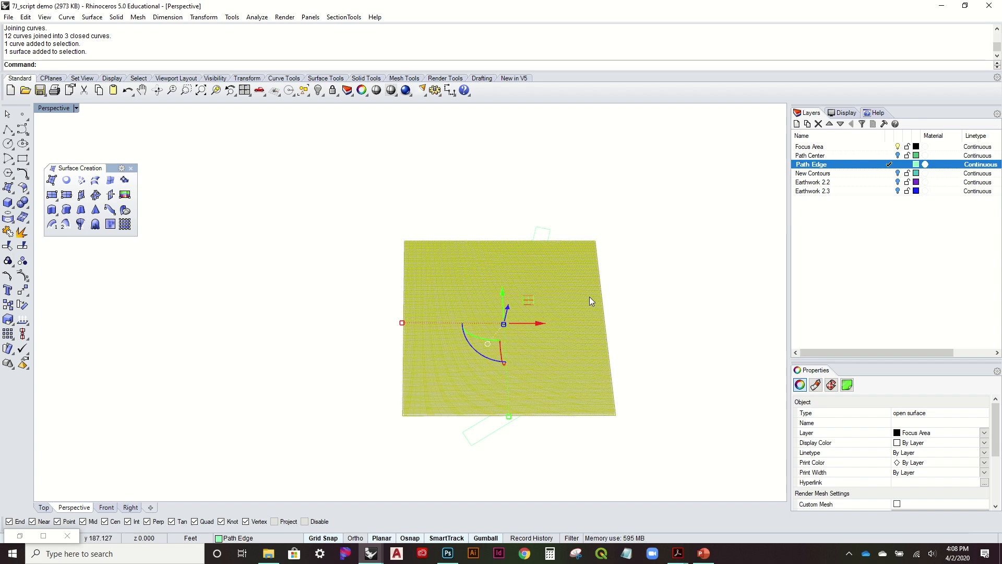
type("DupBorder")
key("Return")
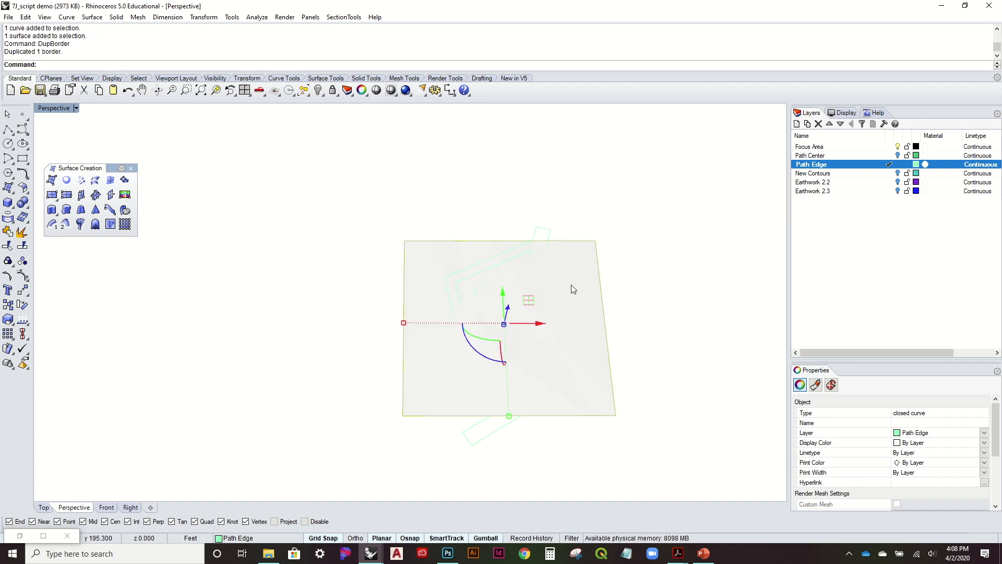
left_click(622, 313)
left_click(898, 146)
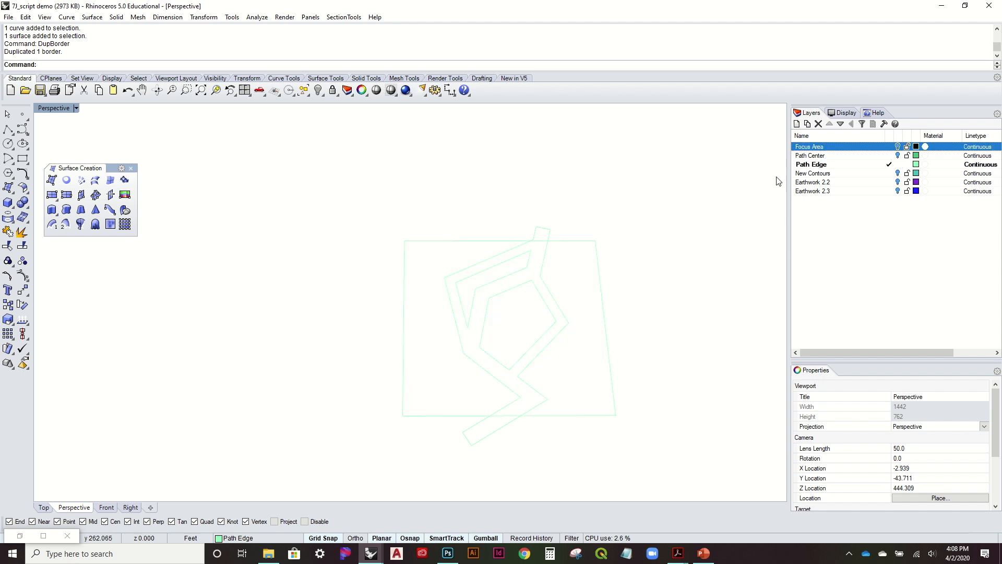
Project the duplicated focus area border onto the construction plane, deleting the input curve
mouse_move(602, 218)
right_mouse_down()
mouse_move(597, 273)
mouse_move(597, 105)
mouse_move(607, 233)
right_mouse_up()
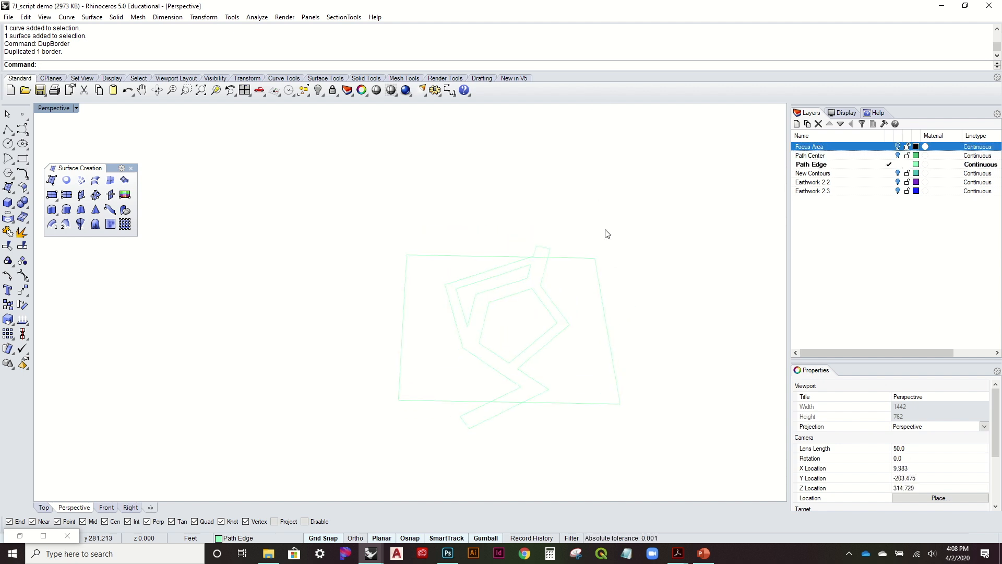
left_click(600, 294)
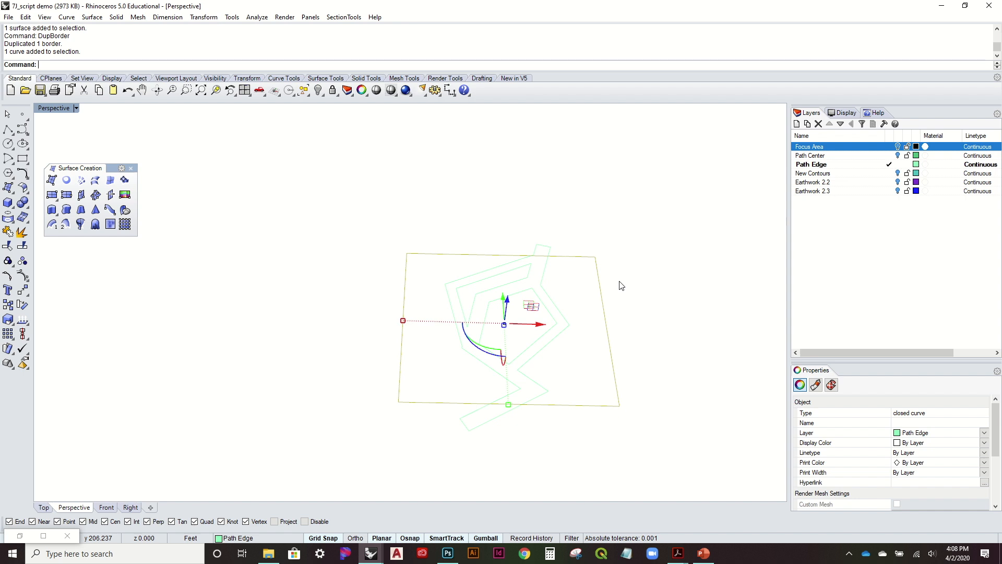
type("ProjectToCPlane")
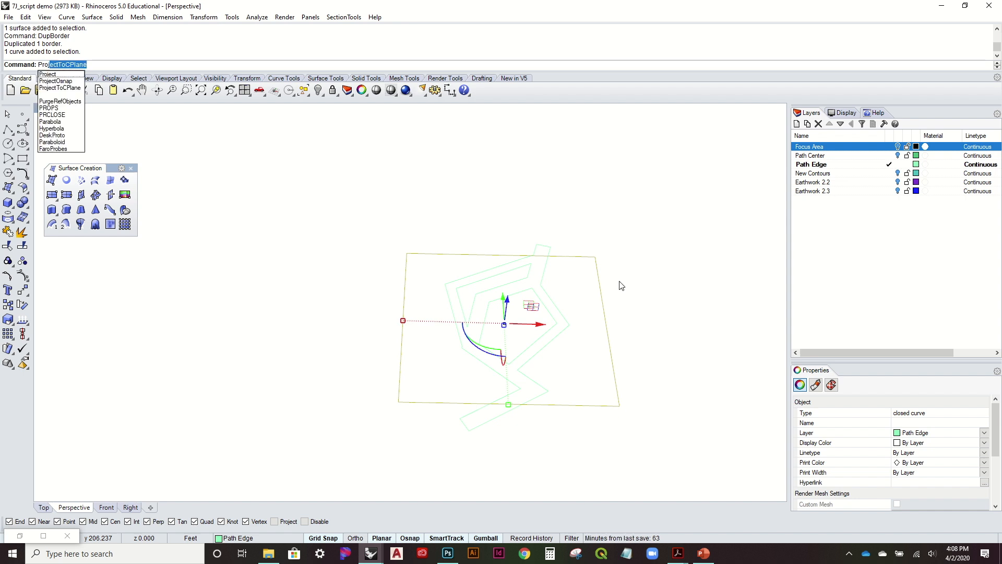
key("Return")
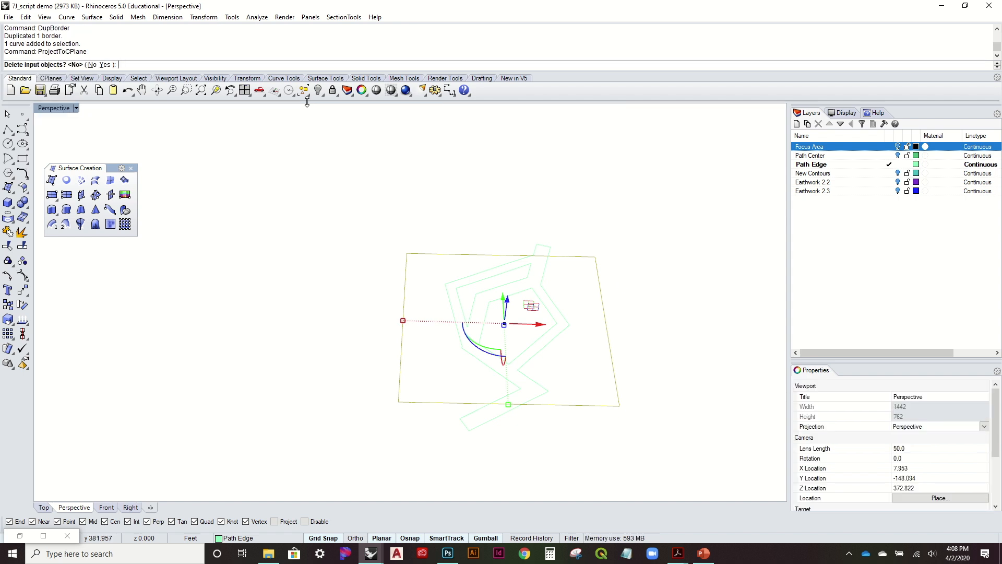
left_click(104, 65)
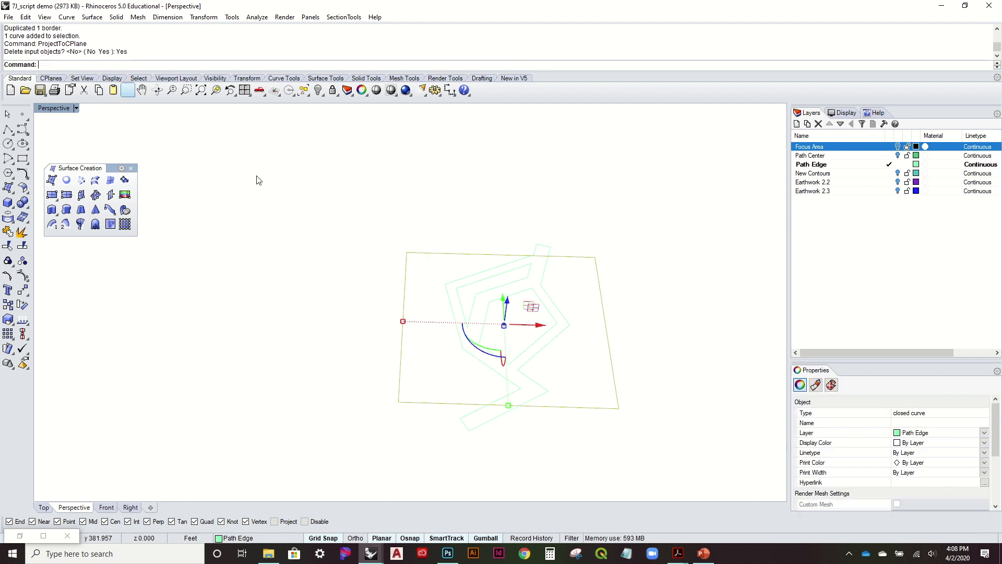
left_click(324, 206)
right_click_drag(324, 206, 377, 283)
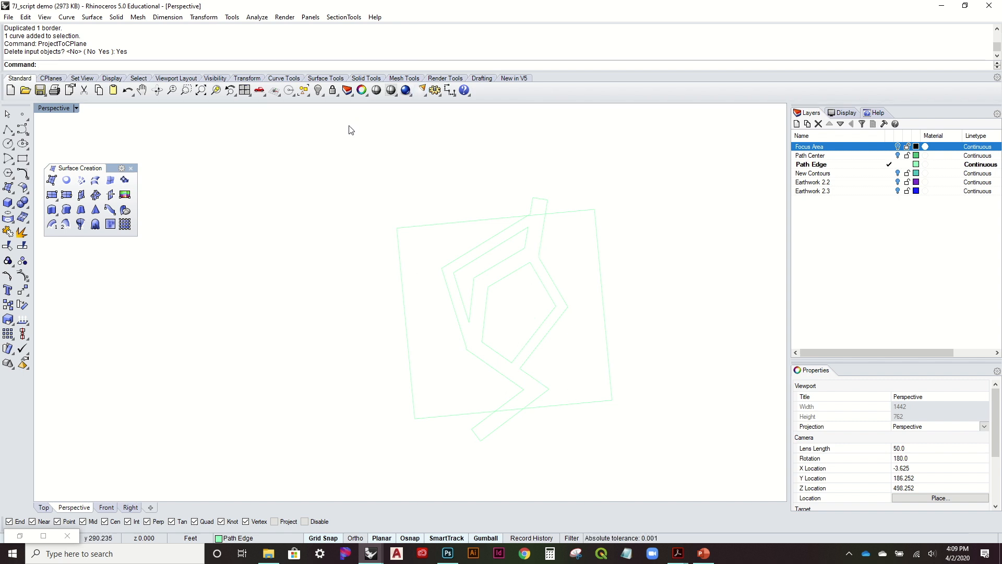
Run CurveBoolean on the focus area border and outer path outline, keeping the regions on both sides of the path
type("Curve")
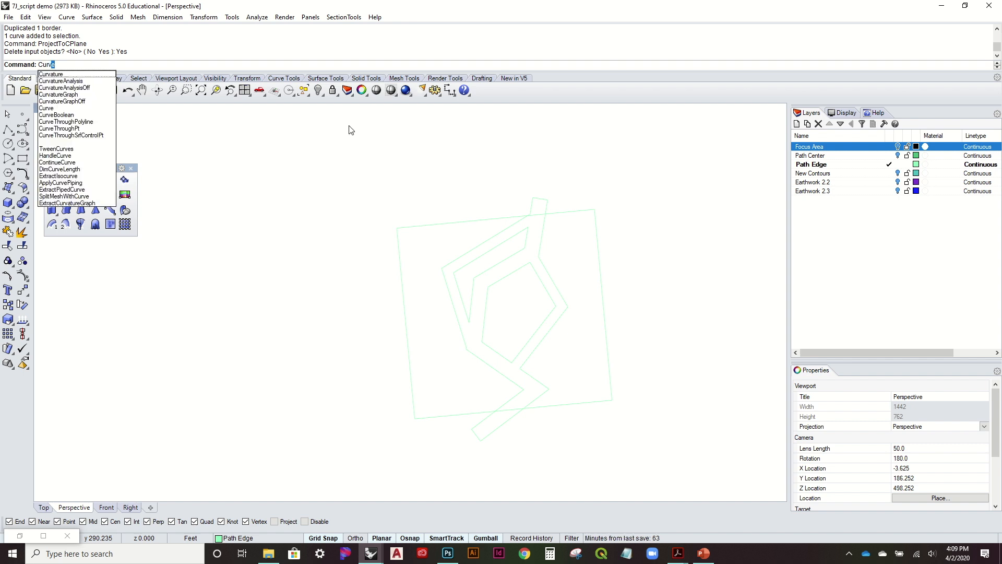
type("v")
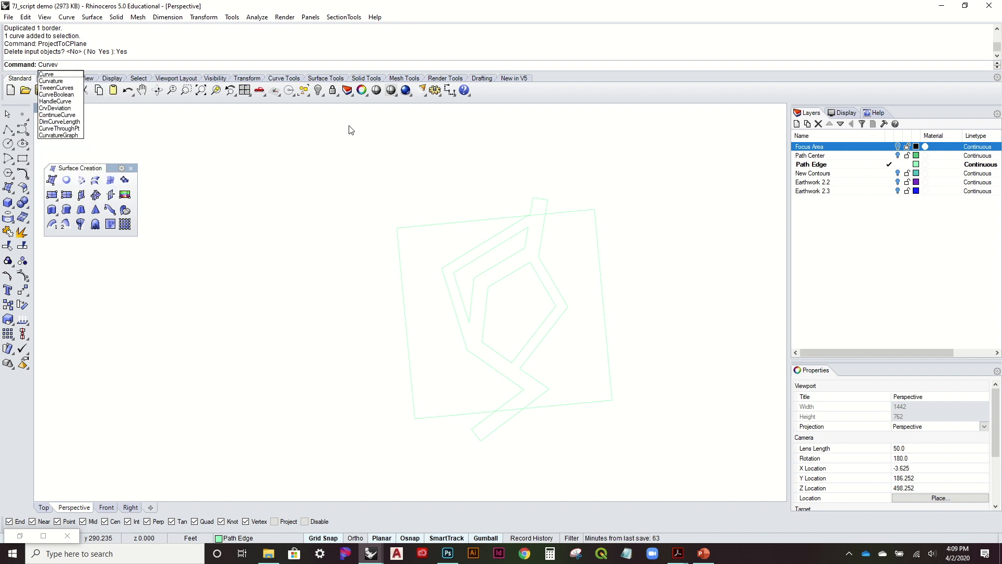
type("Boolean")
key("Return")
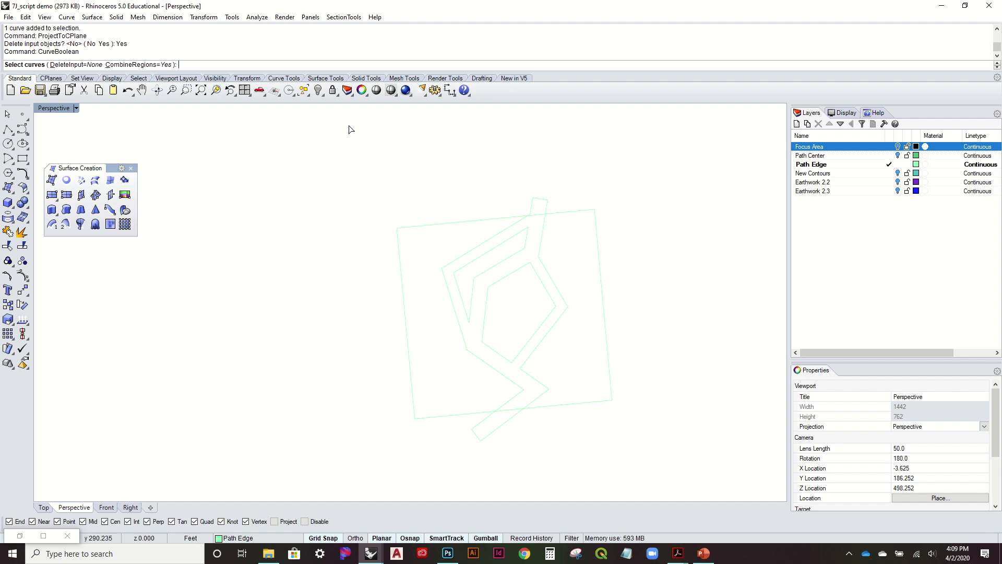
left_click(485, 246)
left_click(482, 226)
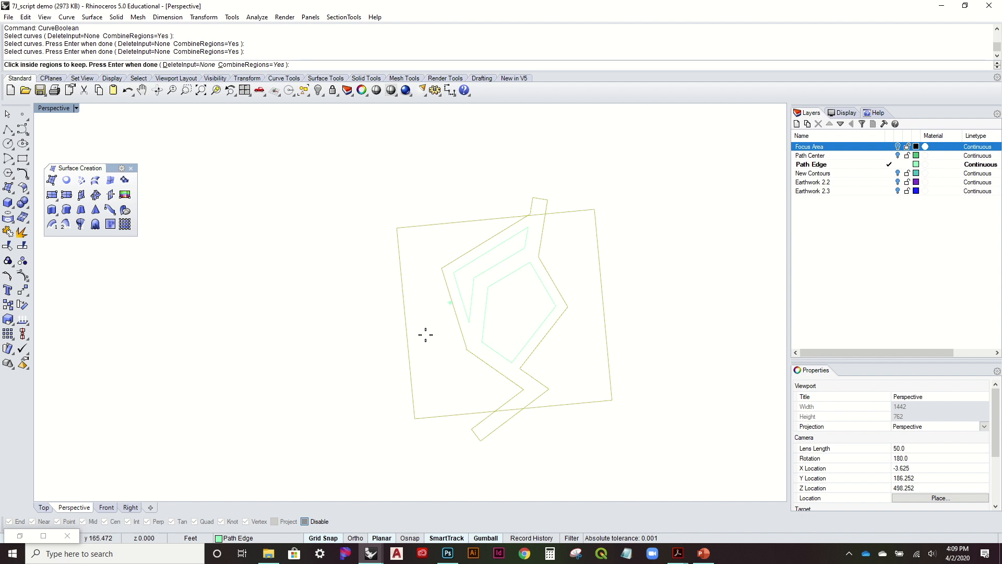
left_click(416, 349)
left_click(573, 353)
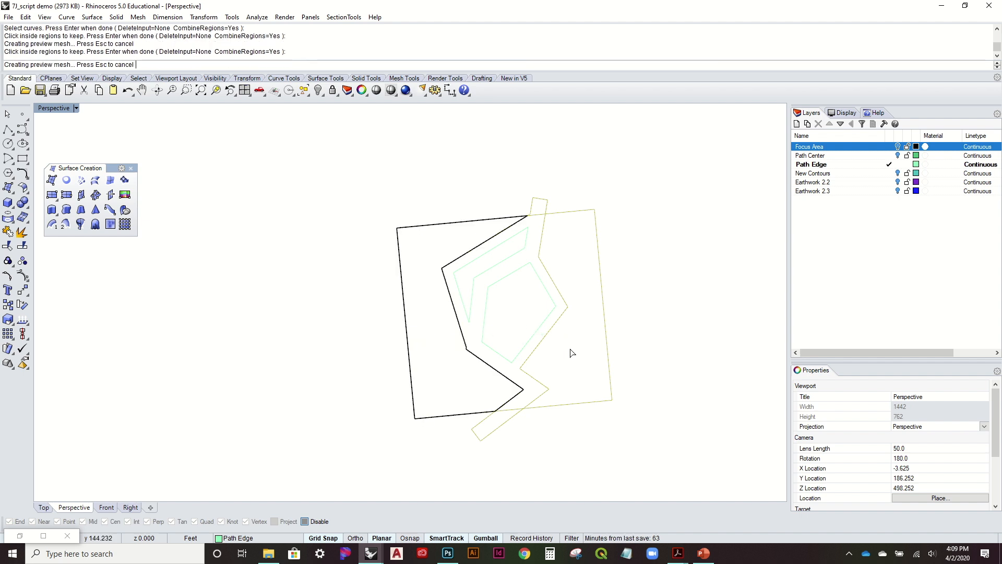
key("Return")
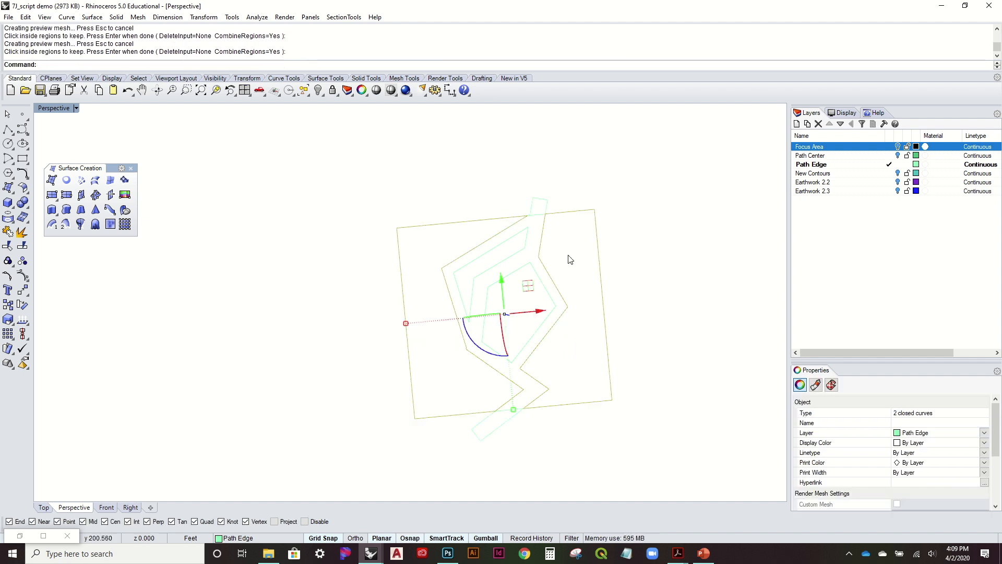
Delete the original projected border rectangle and select the new closed outlines on either side of the path to check them
left_click(571, 260)
left_click(537, 215)
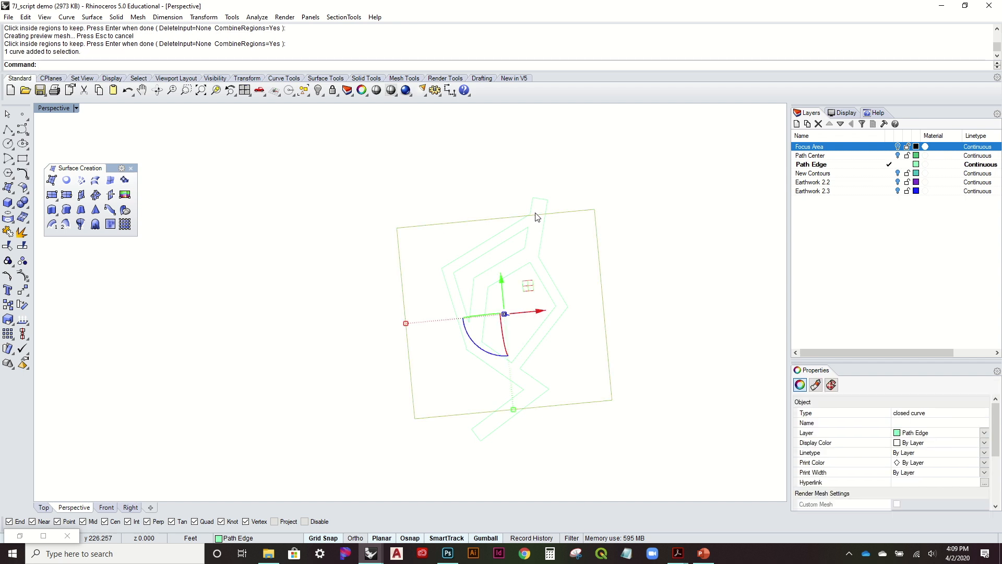
key("Delete")
left_click(606, 289)
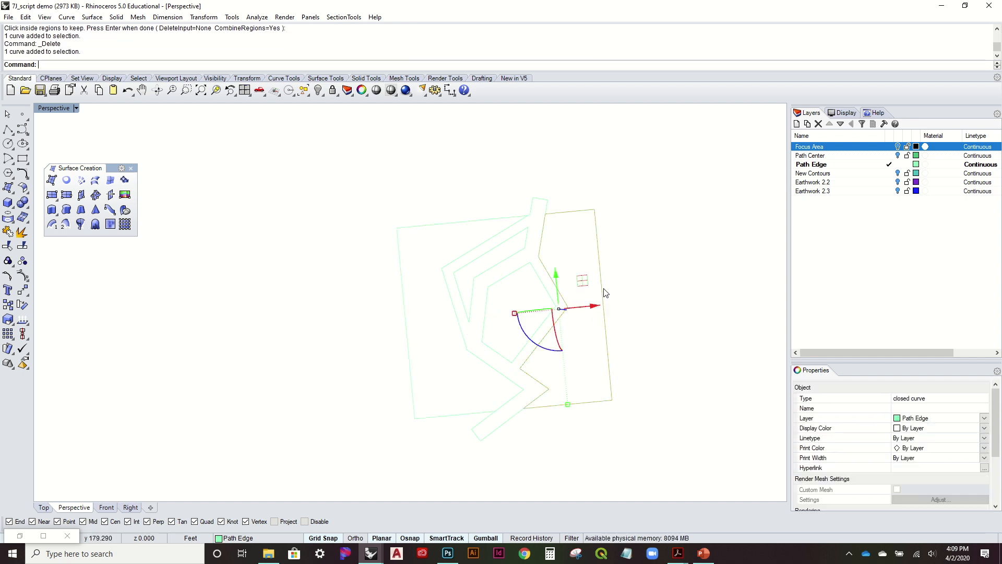
left_click(486, 221)
left_click(521, 253)
right_click_drag(521, 252, 541, 384)
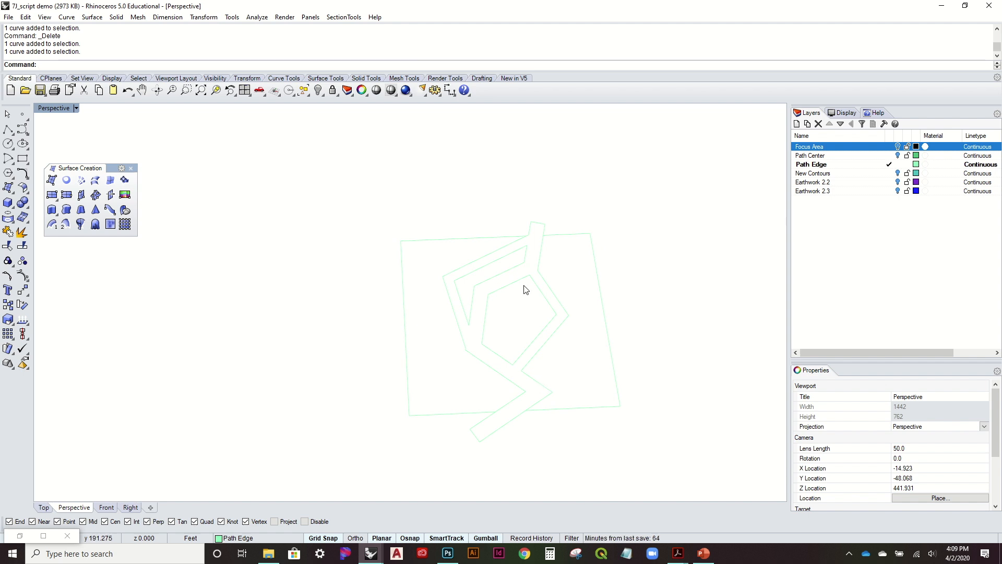
right_click_drag(523, 300, 595, 349)
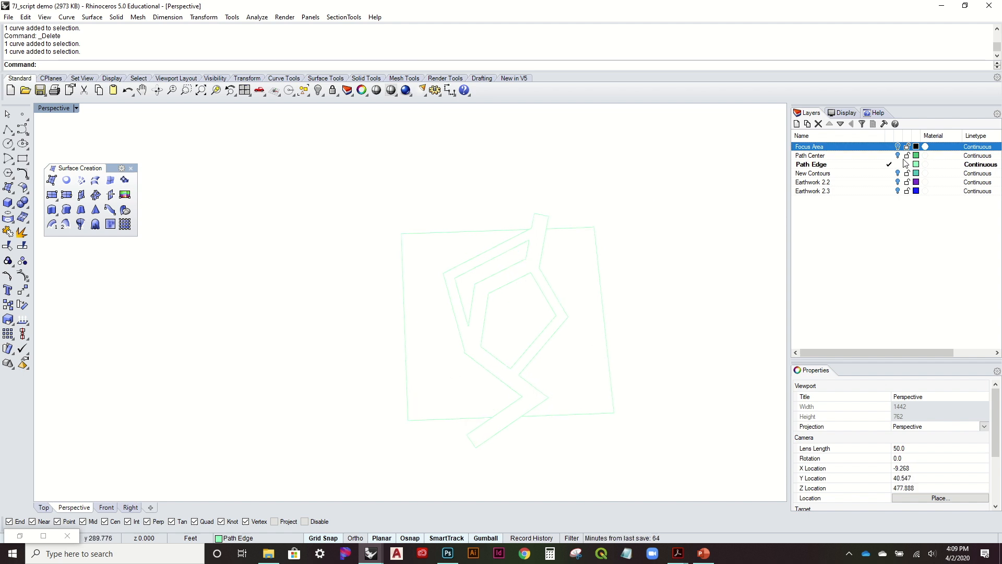
right_click_drag(653, 220, 651, 226)
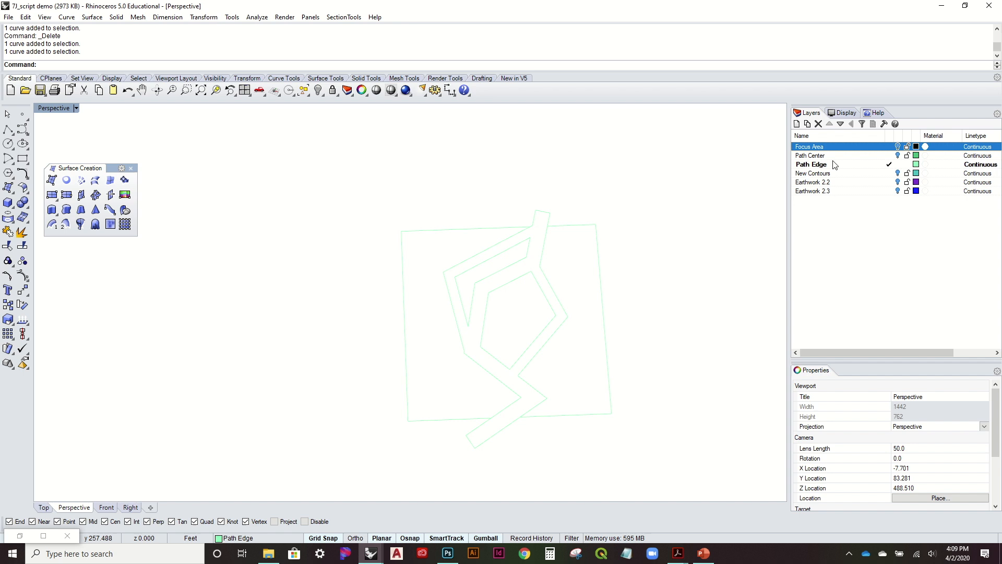
Show the Focus Area layer and scale all five path edge curves slightly smaller in the Top view, just inside the surface edges
left_click(898, 147)
right_click_drag(692, 284, 693, 217)
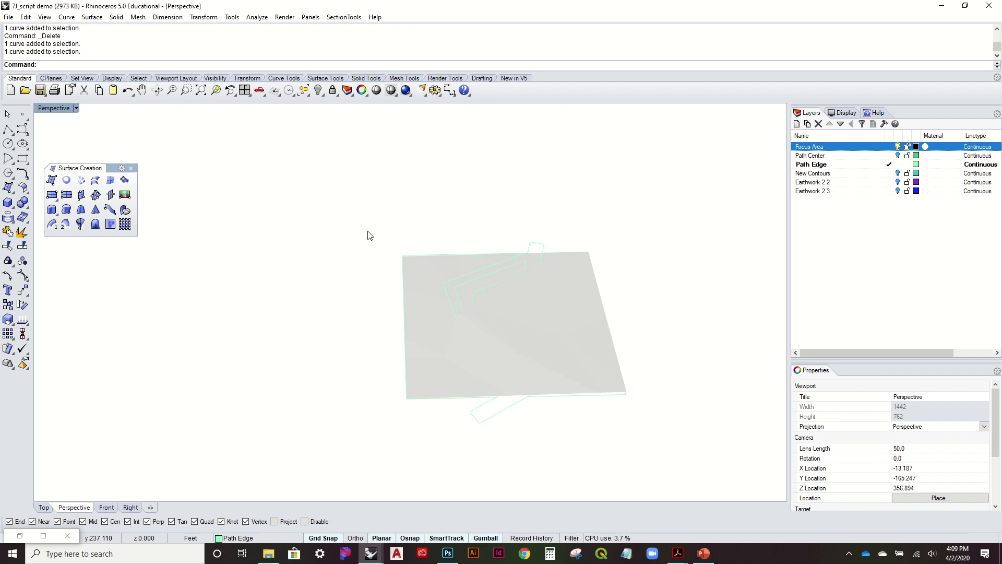
left_click(898, 147)
left_click_drag(290, 205, 702, 492)
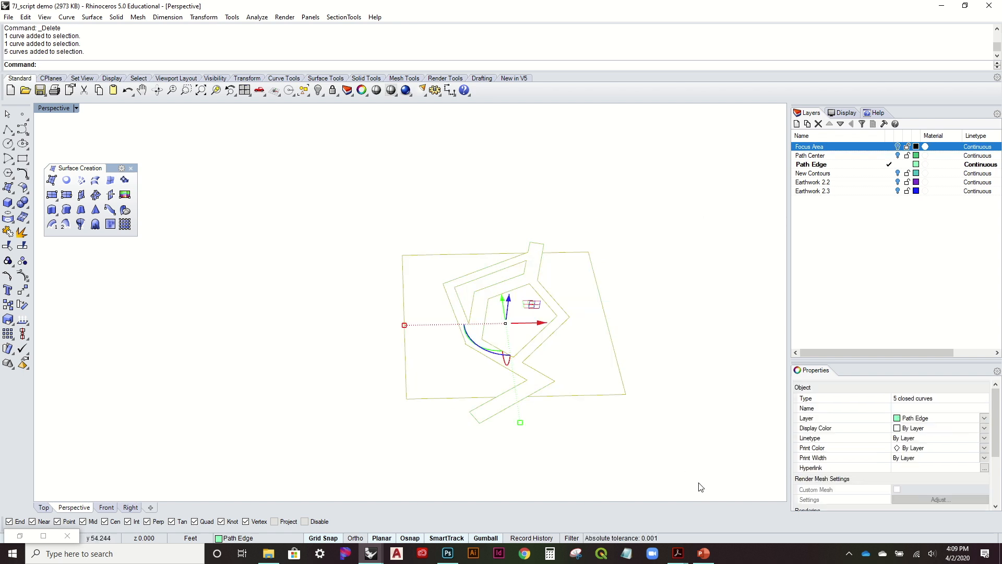
left_click(898, 147)
right_click_drag(749, 224, 704, 276)
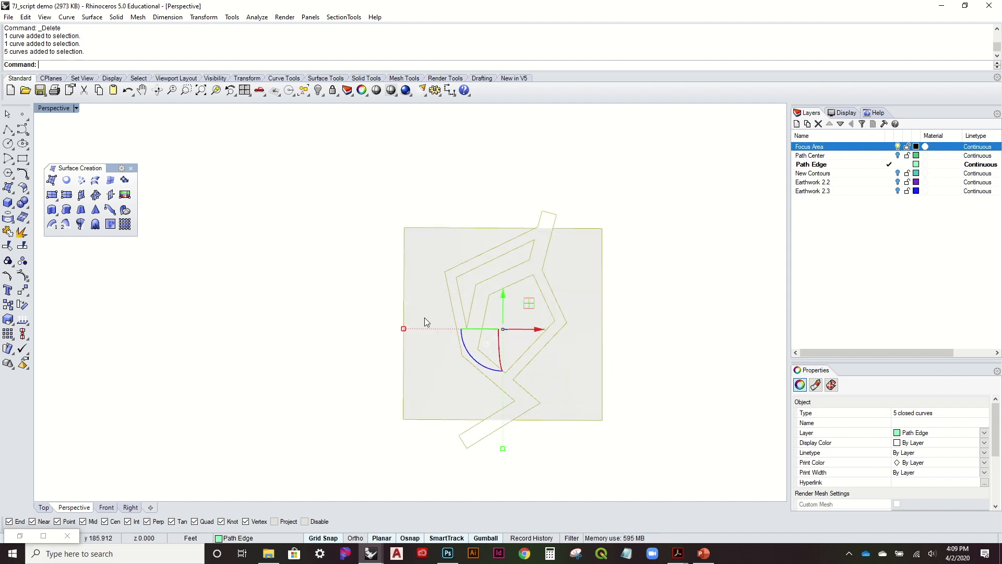
left_click(44, 507)
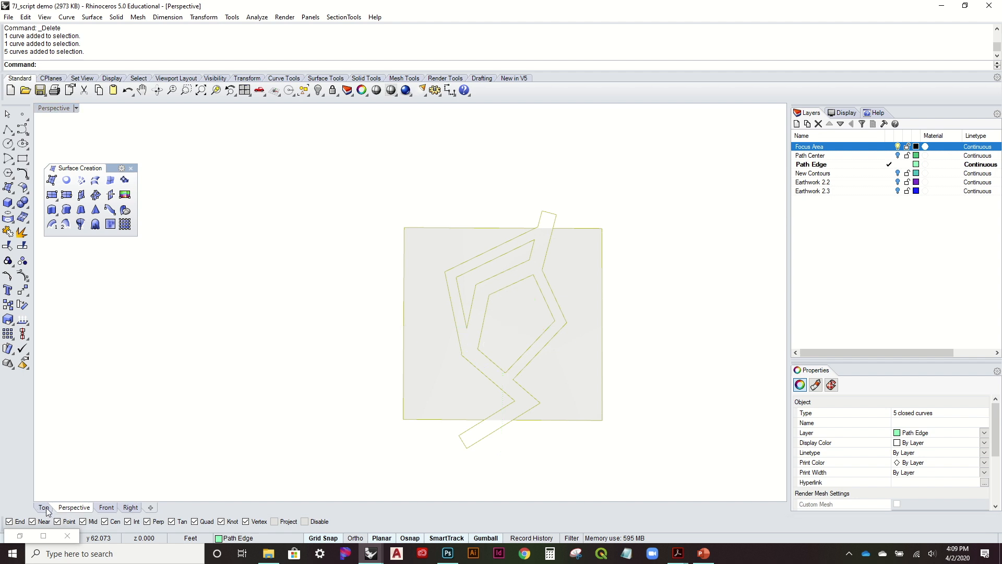
left_click(216, 90)
scroll(543, 260, "down", 1)
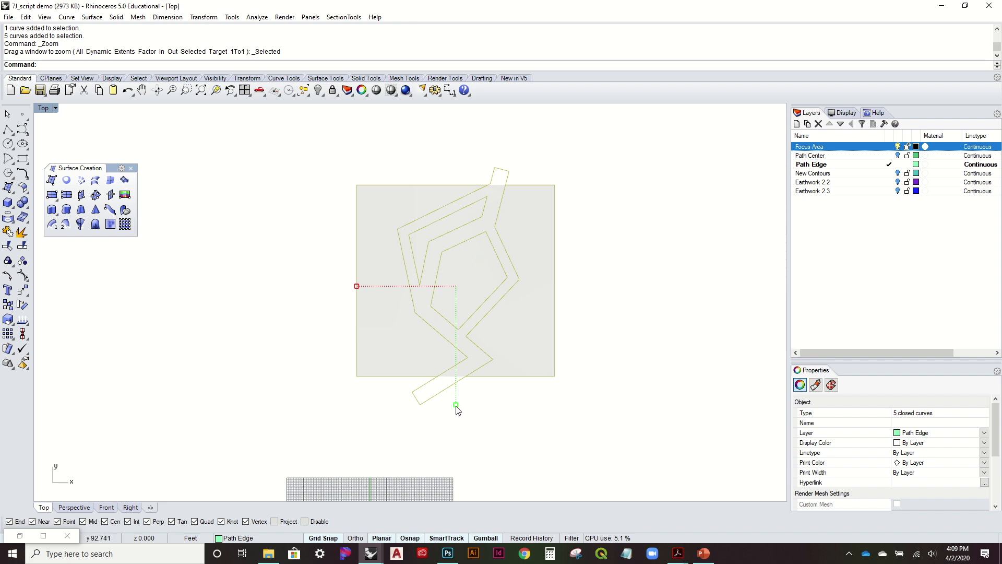
left_click_drag(456, 406, 456, 403)
scroll(512, 182, "up", 10)
scroll(512, 182, "down", 10)
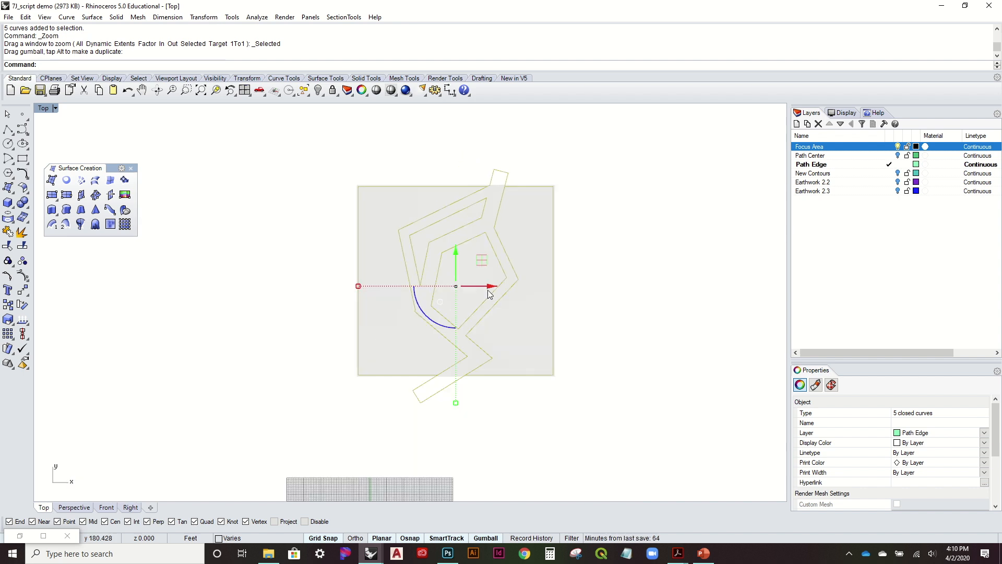
Raise the five path edge curves vertically above the focus area surface in the Perspective view, then deselect them
left_click(82, 507)
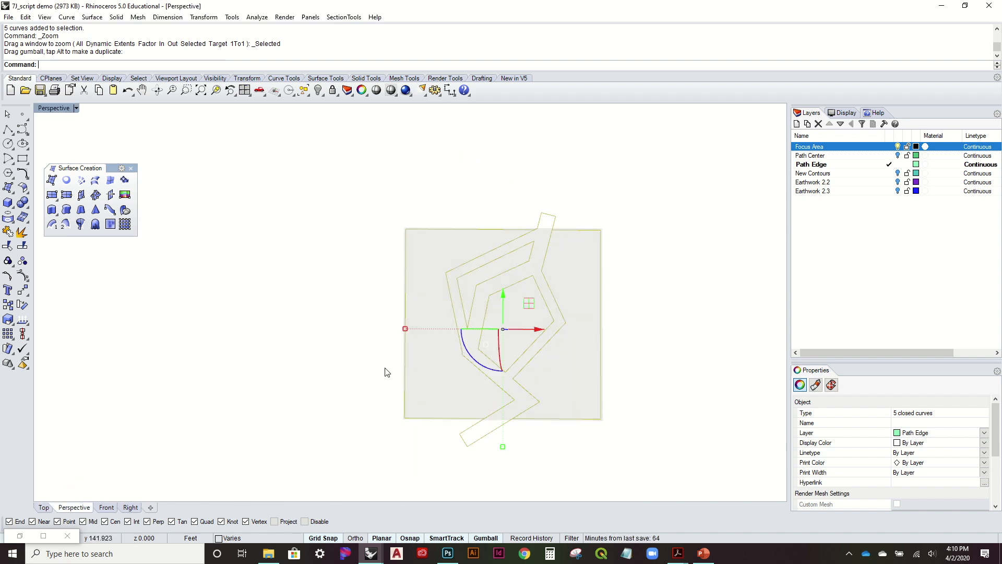
right_click_drag(385, 369, 392, 226)
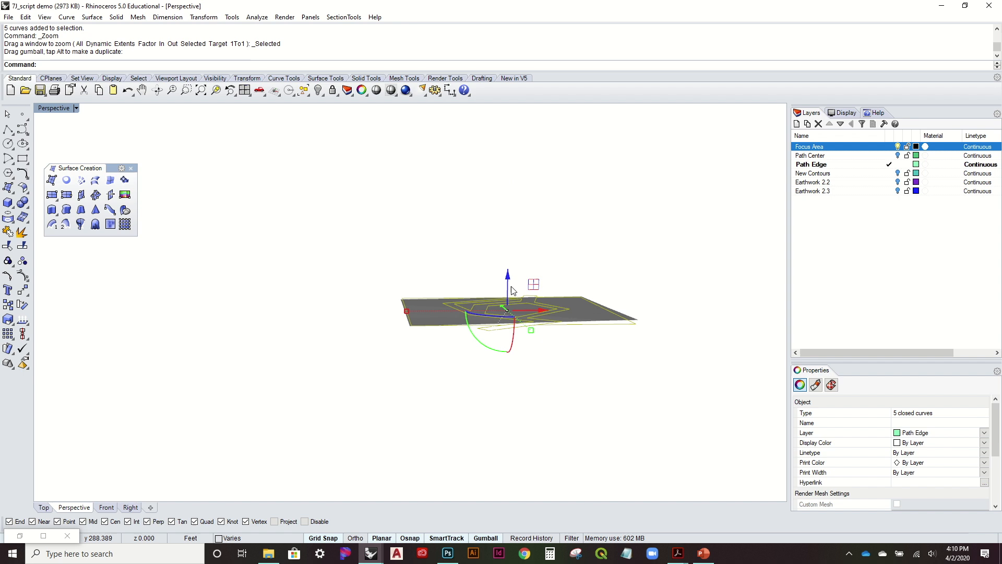
left_click_drag(509, 282, 509, 269)
left_click(629, 227)
right_click_drag(629, 227, 589, 304)
scroll(594, 301, "up", 4)
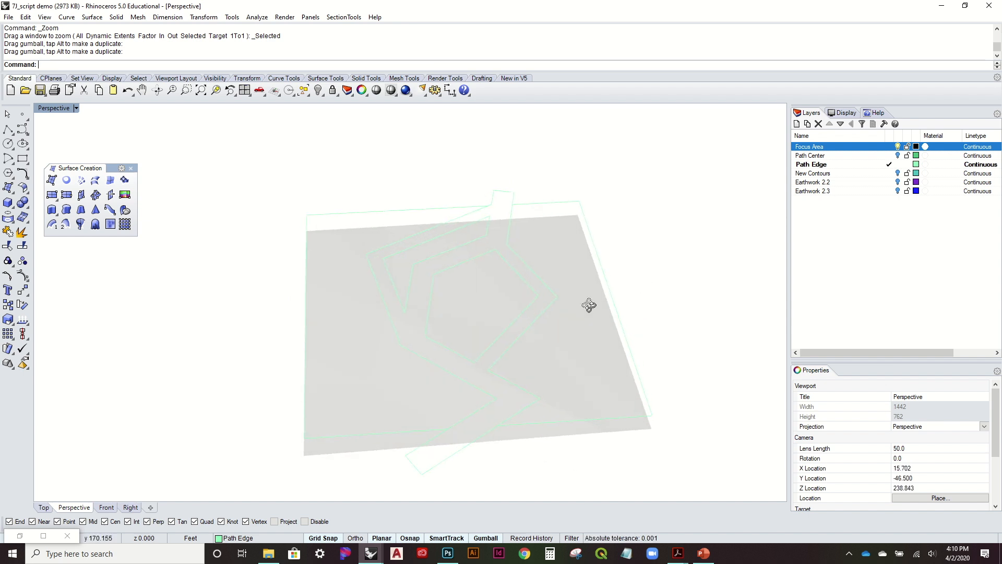
Restore the Grasshopper window, add a Surface parameter and assign the focus area surface to it
left_click(20, 536)
right_click_drag(522, 298, 566, 251)
right_click_drag(458, 288, 349, 291, "shift")
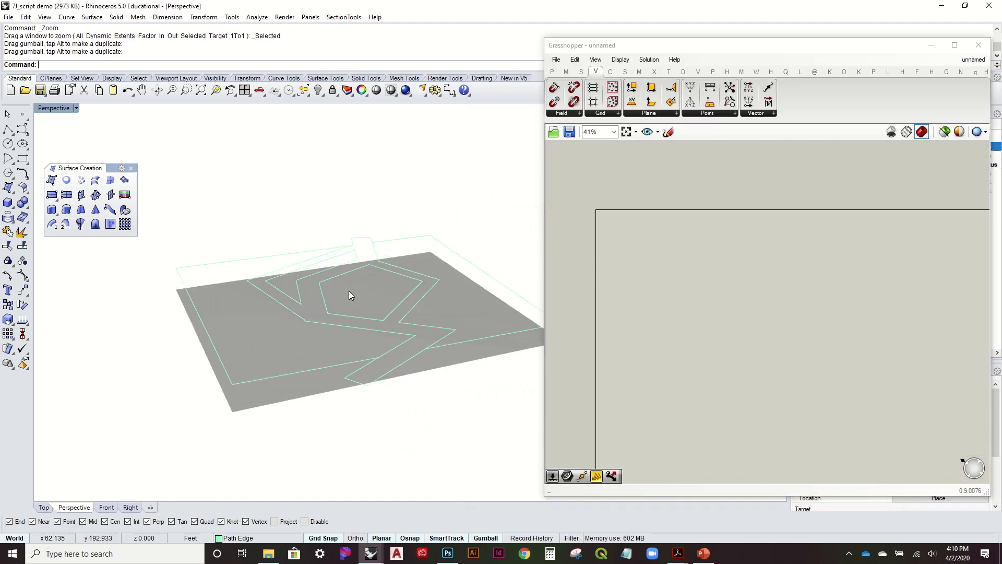
right_click_drag(437, 287, 440, 316)
left_click(442, 313)
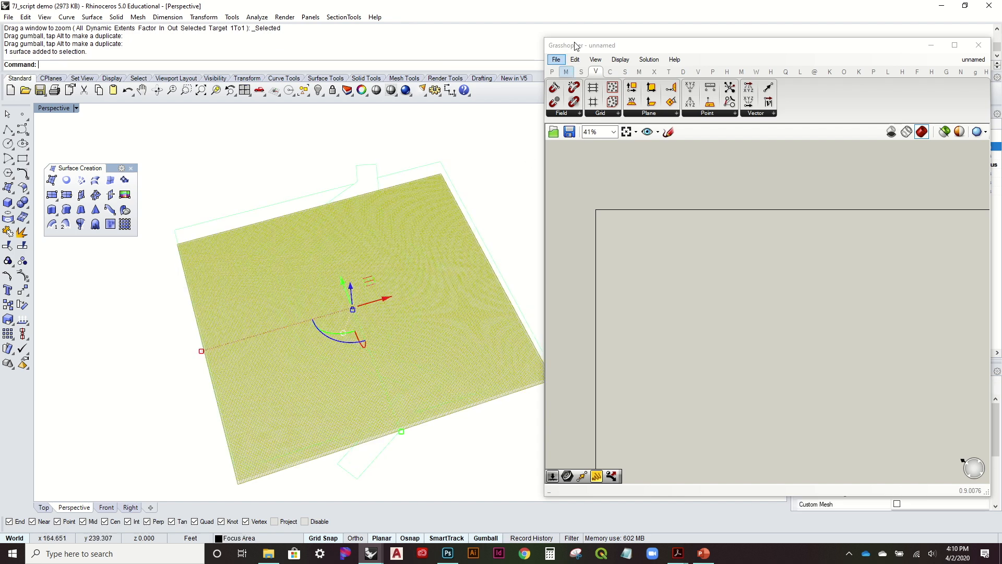
left_click(552, 72)
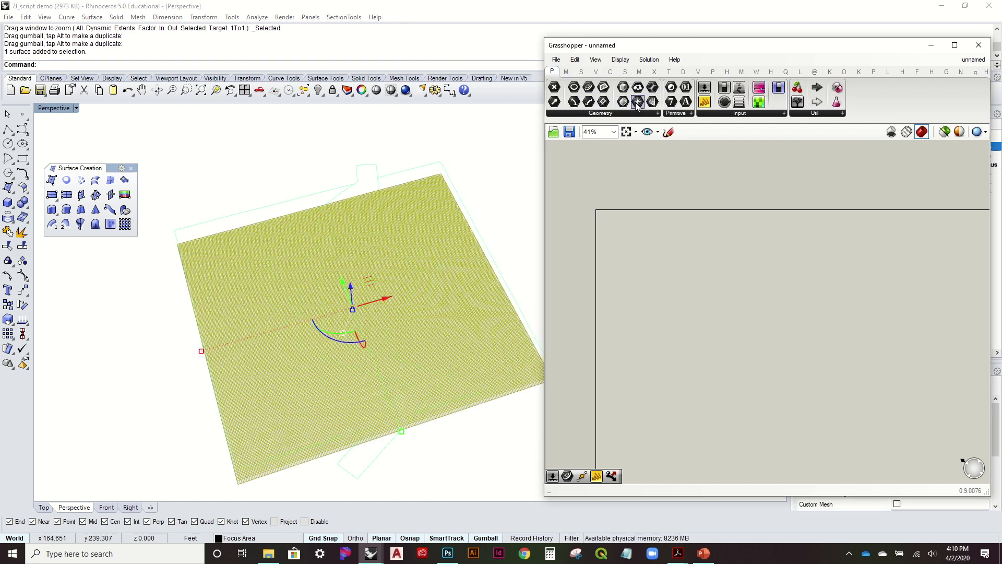
left_click_drag(636, 225, 626, 236)
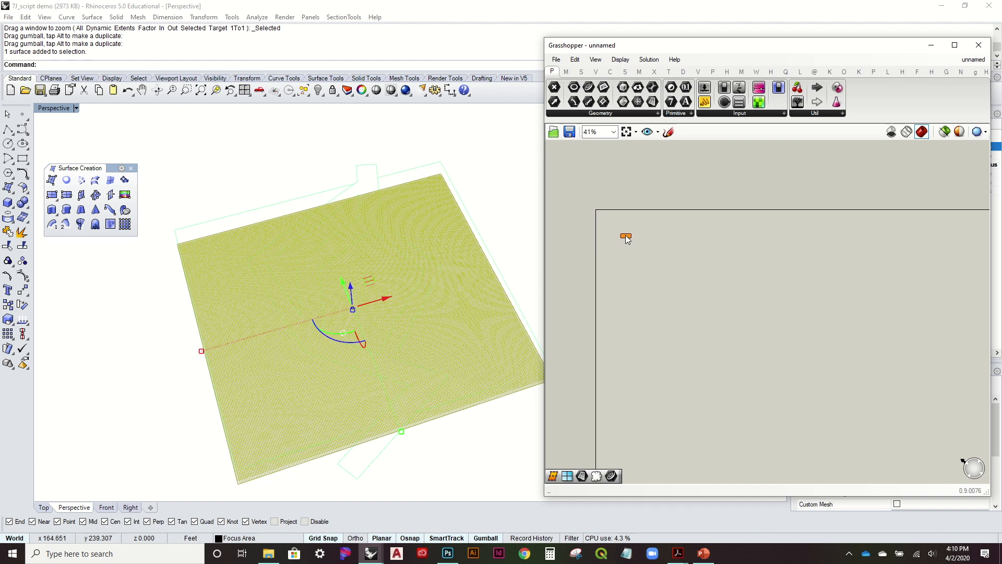
right_click(625, 236)
left_click(694, 404)
scroll(630, 234, "up", 5)
left_click_drag(630, 238, 622, 214)
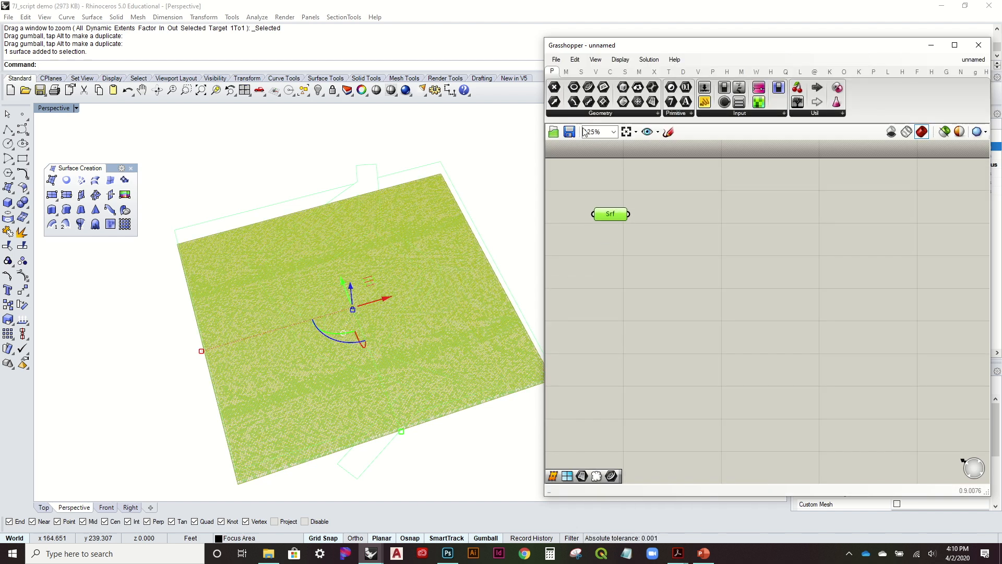
Add a Divide Surface component fed by the surface parameter, and connect a number slider set to 50 to its U and V inputs
left_click(625, 72)
left_click_drag(652, 103, 690, 238)
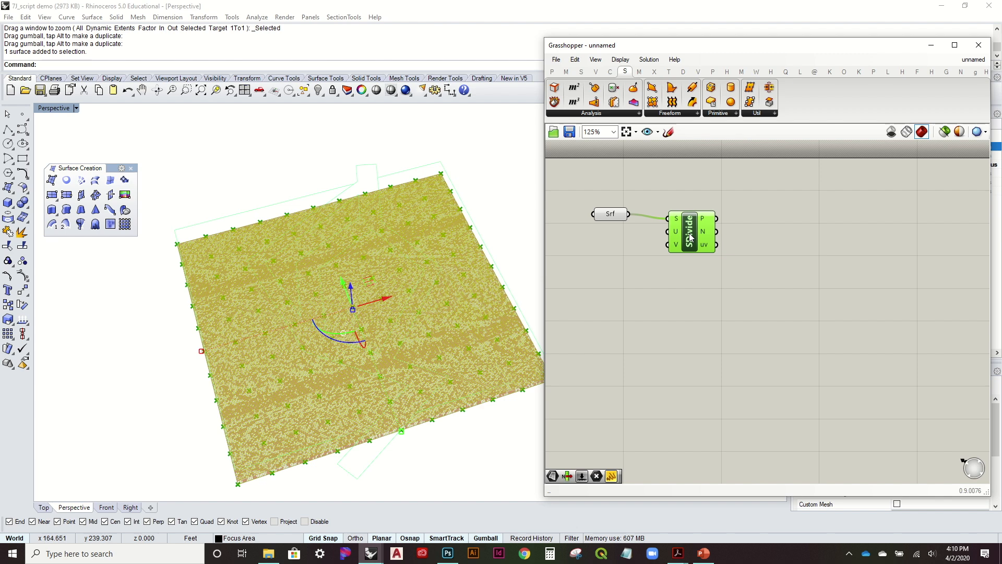
double_click(628, 248)
type("50")
key("Return")
left_click_drag(650, 254, 669, 244)
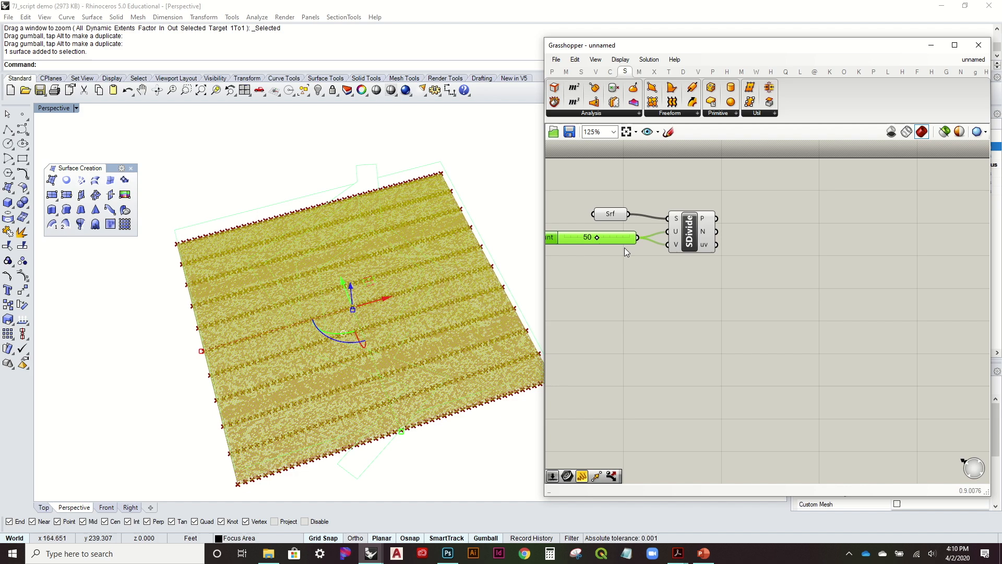
Flatten the P output of the Divide Surface component
scroll(376, 274, "down", 3)
right_click_drag(376, 274, 360, 312)
left_click(510, 255)
mouse_move(428, 299)
right_mouse_down()
mouse_move(429, 237)
mouse_move(436, 316)
right_mouse_up()
left_click(627, 290)
right_click_drag(520, 304, 528, 291)
left_click_drag(679, 233, 682, 227)
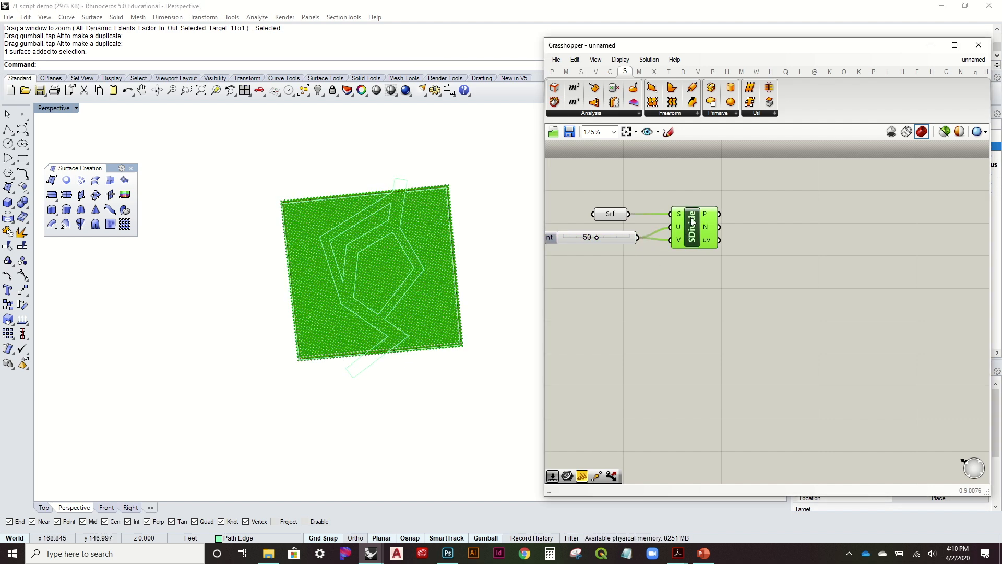
right_click(710, 214)
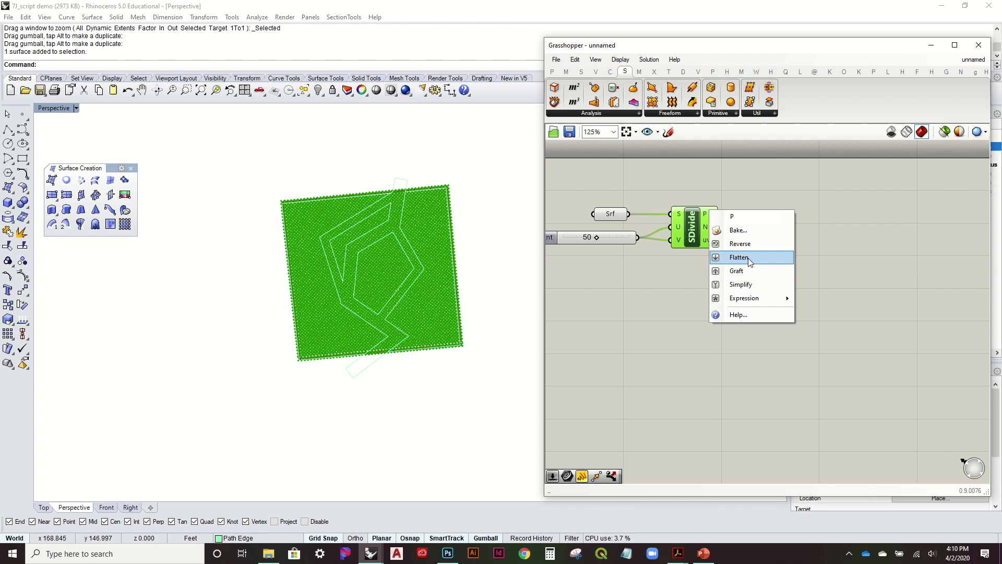
left_click(746, 257)
left_click(760, 343)
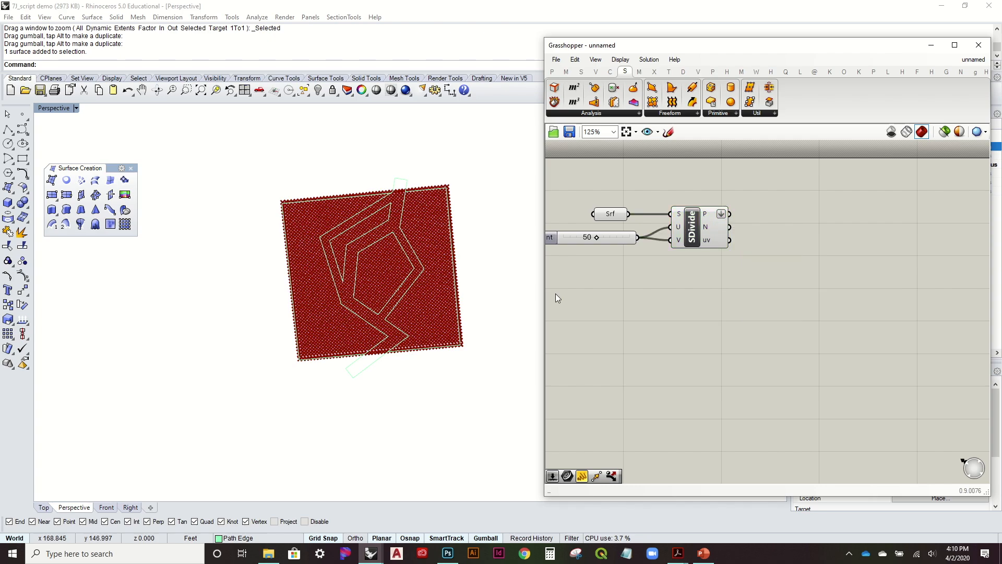
Select the raised path edge curves above the focus area surface in the Perspective view
mouse_move(477, 306)
right_mouse_down()
mouse_move(487, 235)
mouse_move(485, 289)
right_mouse_up()
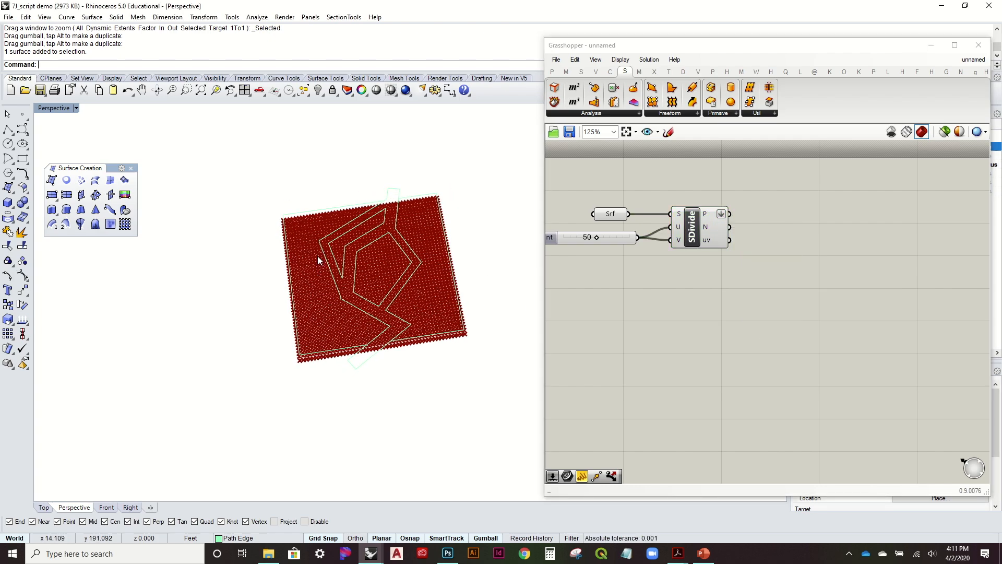
scroll(318, 256, "up", 6)
mouse_move(381, 265)
right_mouse_down()
mouse_move(412, 221)
mouse_move(383, 252)
right_mouse_up()
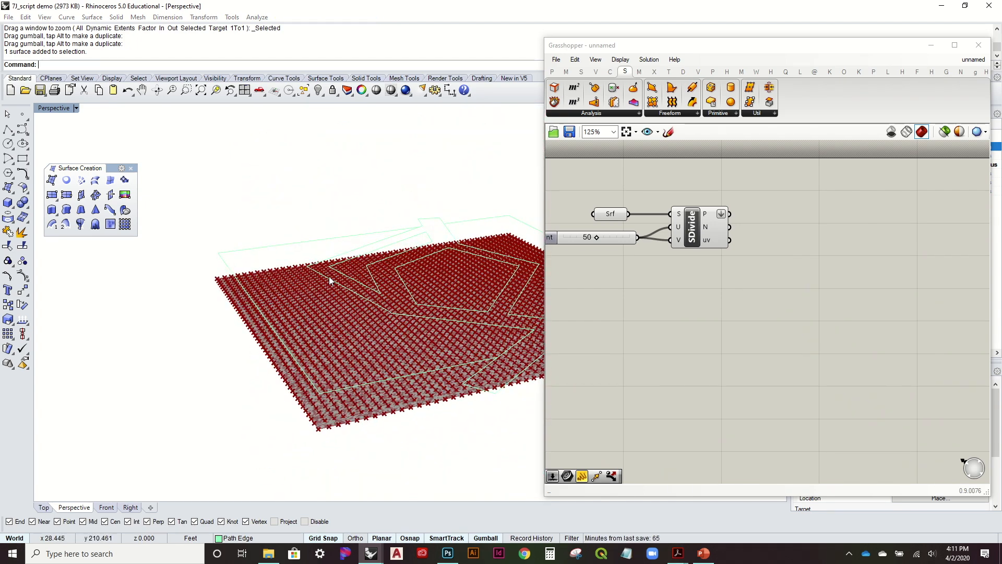
left_click(329, 277)
left_click(367, 307)
right_click_drag(344, 268, 410, 240)
left_click(409, 234, "shift")
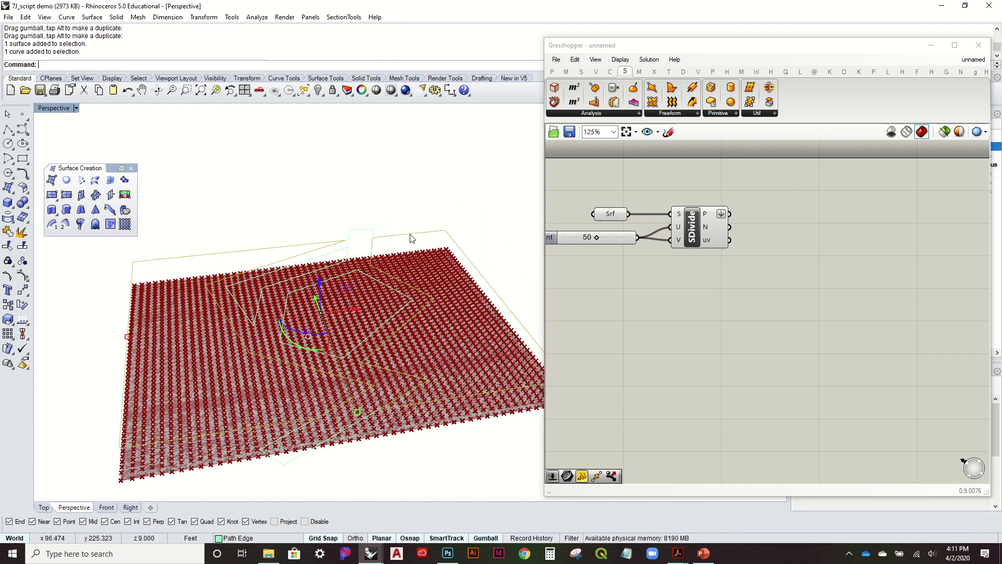
left_click(344, 254, "shift")
left_click(361, 269, "shift")
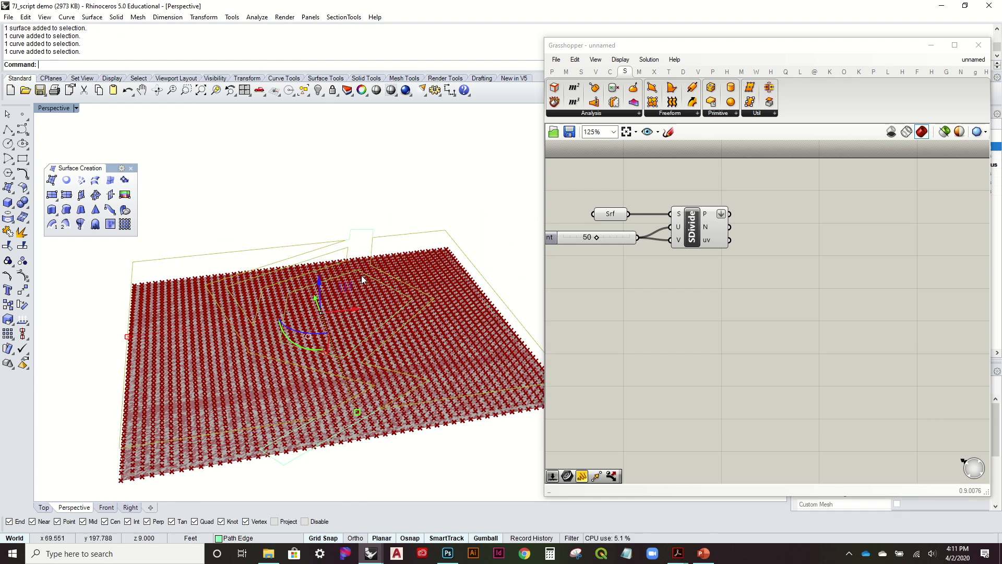
Add a Curve parameter and assign the selected path edge curves to it as multiple curves
left_click(552, 73)
left_click_drag(588, 102, 708, 340)
right_click(708, 339)
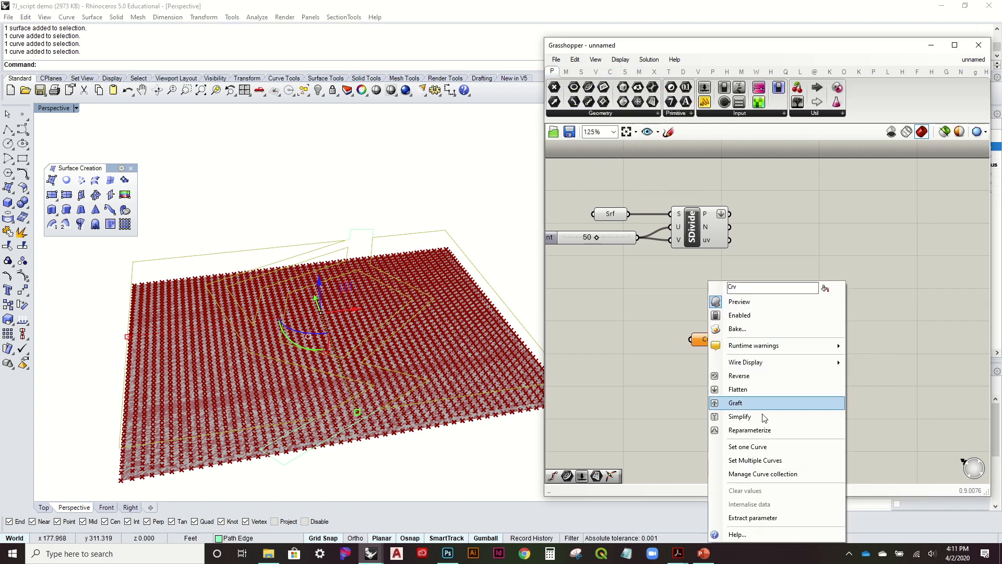
left_click(769, 461)
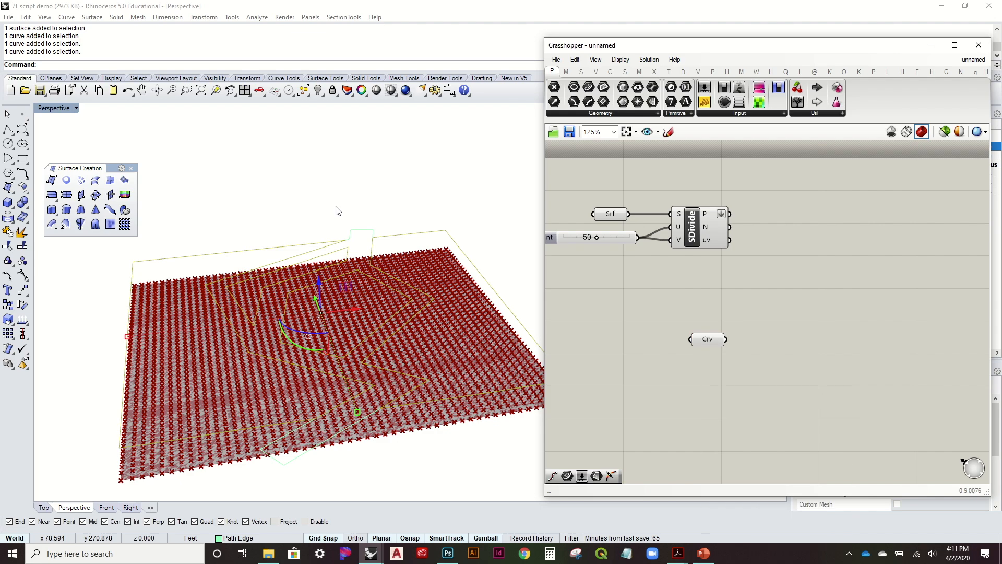
right_click_drag(333, 192, 410, 311)
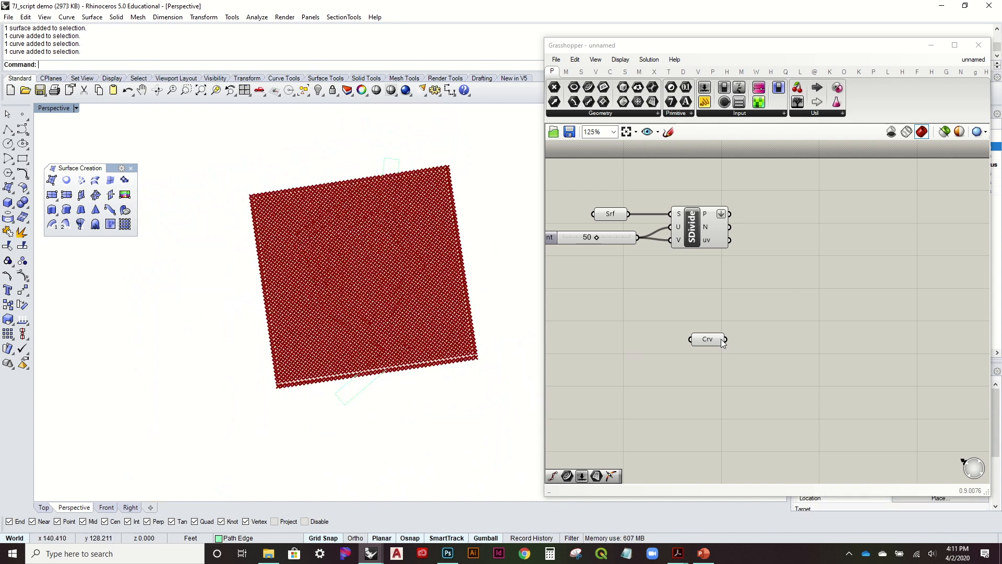
Turn off the preview of the Divide Surface component and of the Surface parameter
right_click(697, 230)
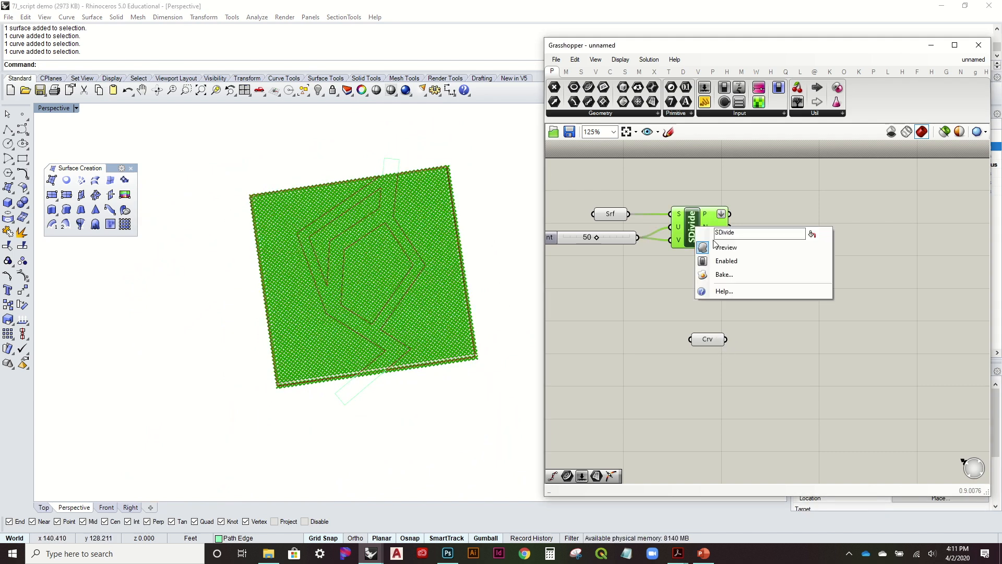
left_click(723, 247)
left_click(718, 298)
right_click_drag(331, 342, 436, 292)
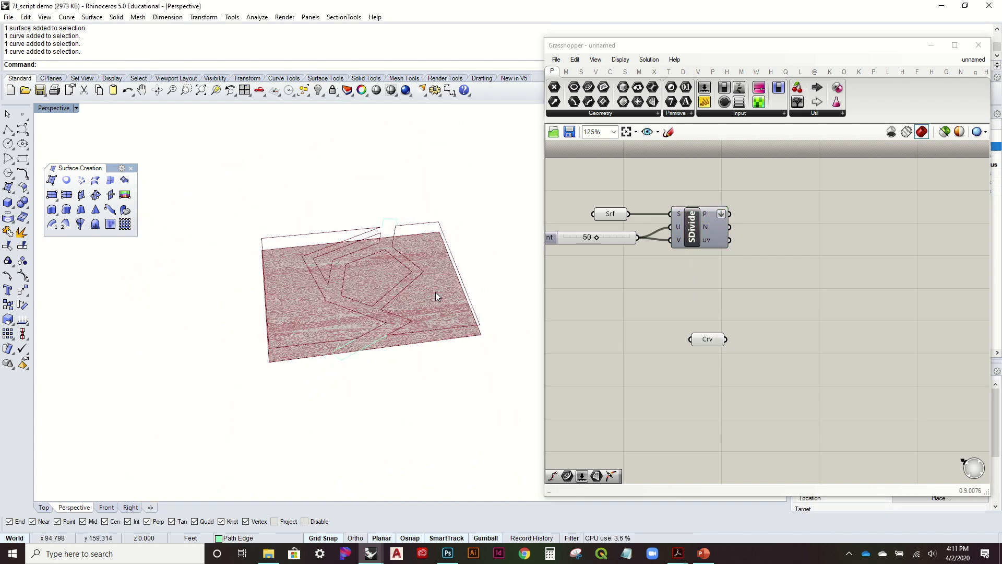
left_click(605, 214)
right_click(610, 213)
left_click(665, 233)
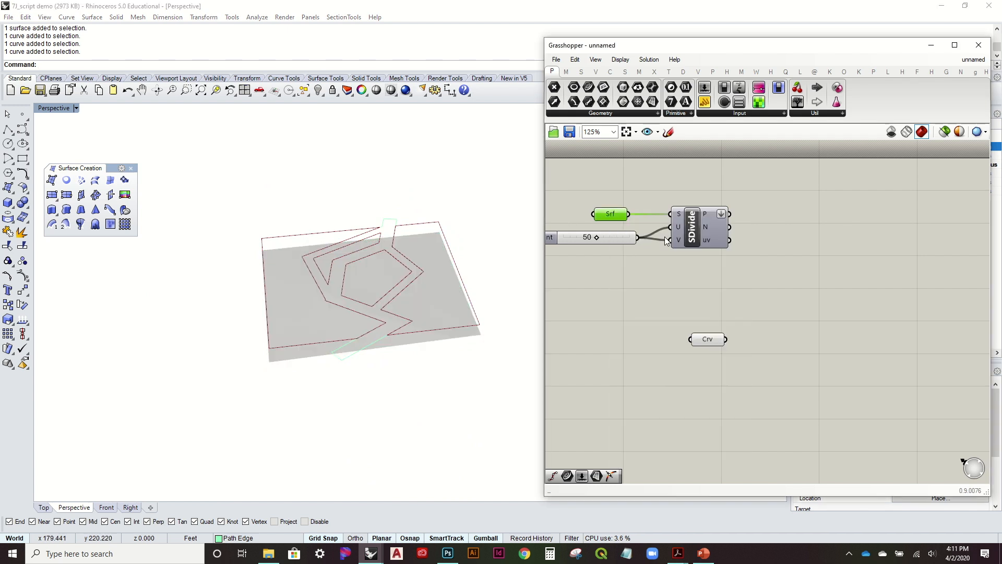
Turn off the Focus Area layer in Rhino, moving the Grasshopper window aside and back
left_click(435, 314)
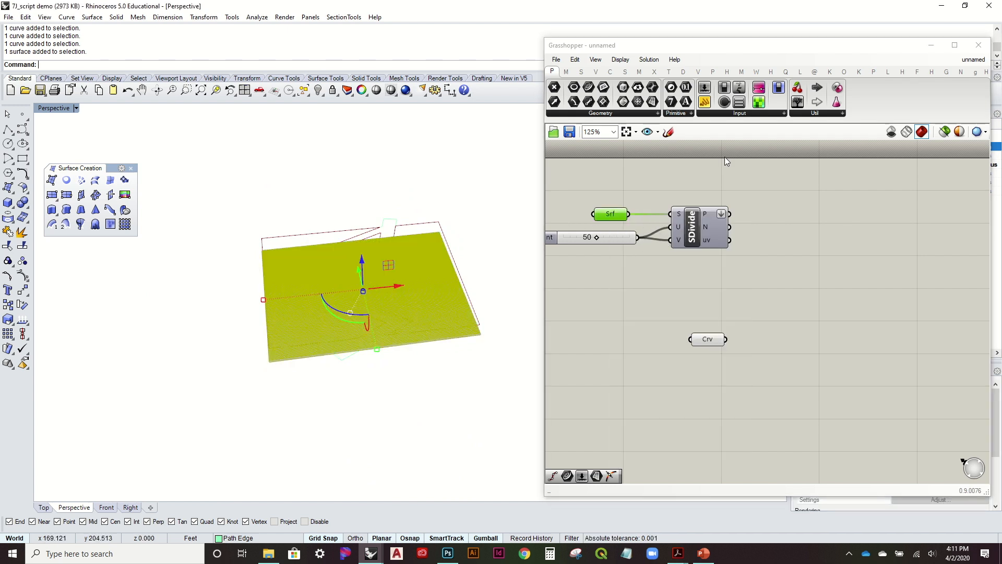
left_click_drag(913, 45, 683, 135)
left_click(906, 148)
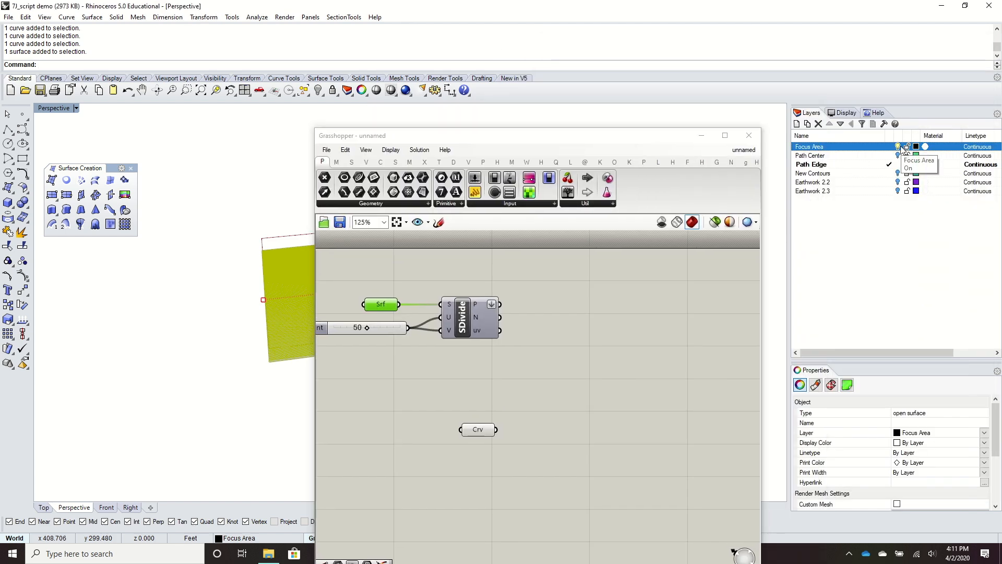
left_click_drag(605, 137, 782, 41)
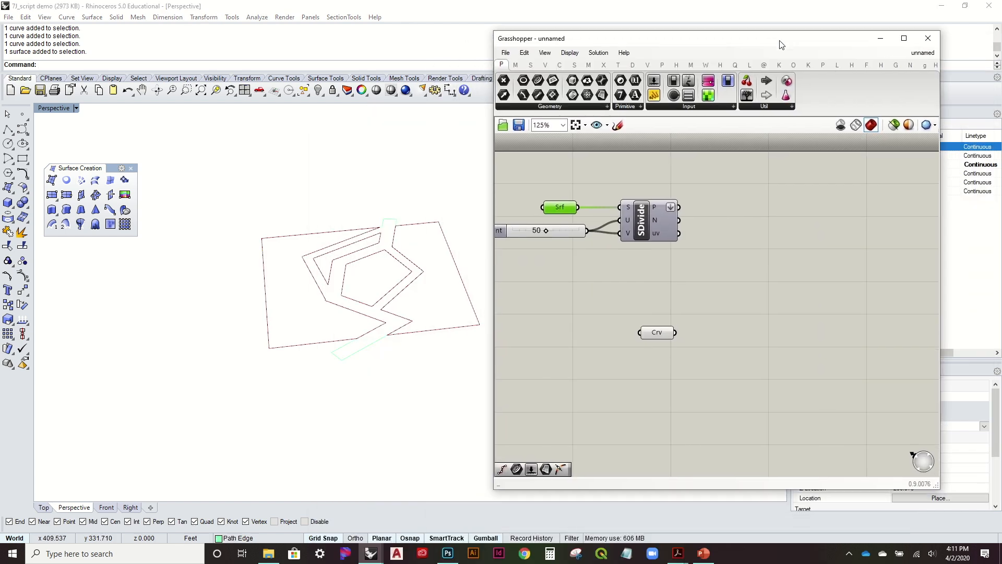
right_click_drag(342, 242, 348, 294)
left_click(661, 289)
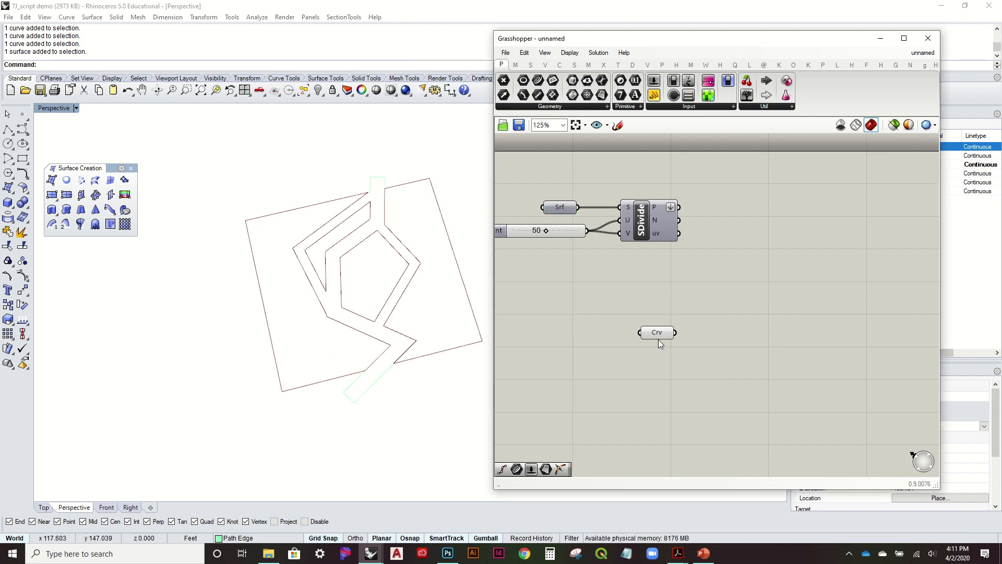
Add a Point in Curves component and connect the divided surface's points to its P input and the Curve parameter to its C input
left_click(560, 64)
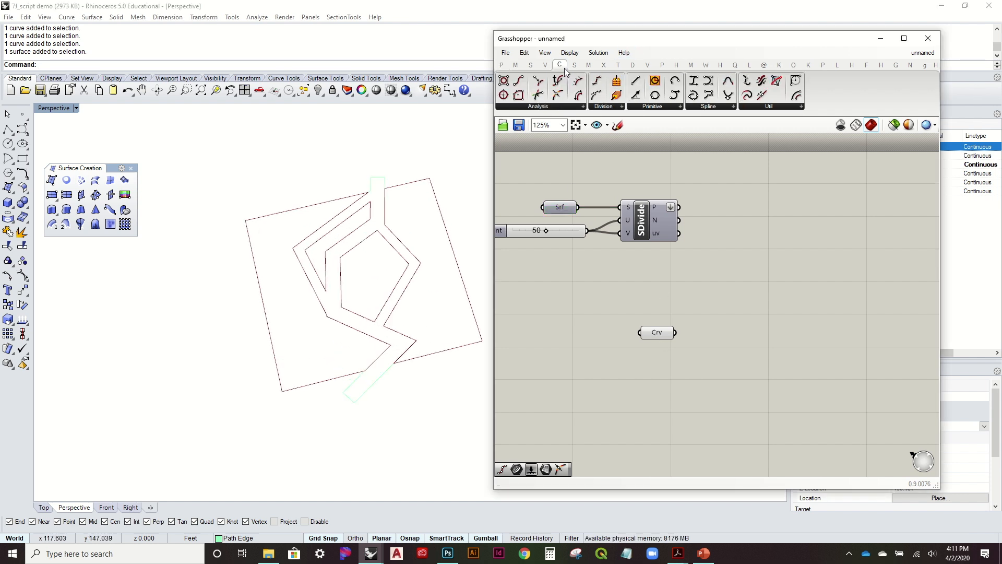
left_click(561, 106)
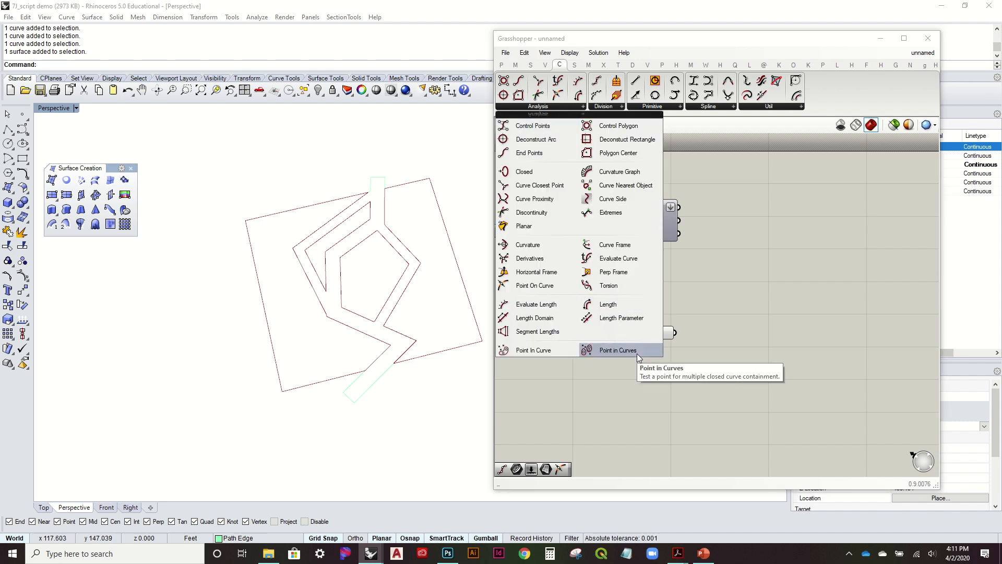
left_click_drag(637, 352, 734, 274)
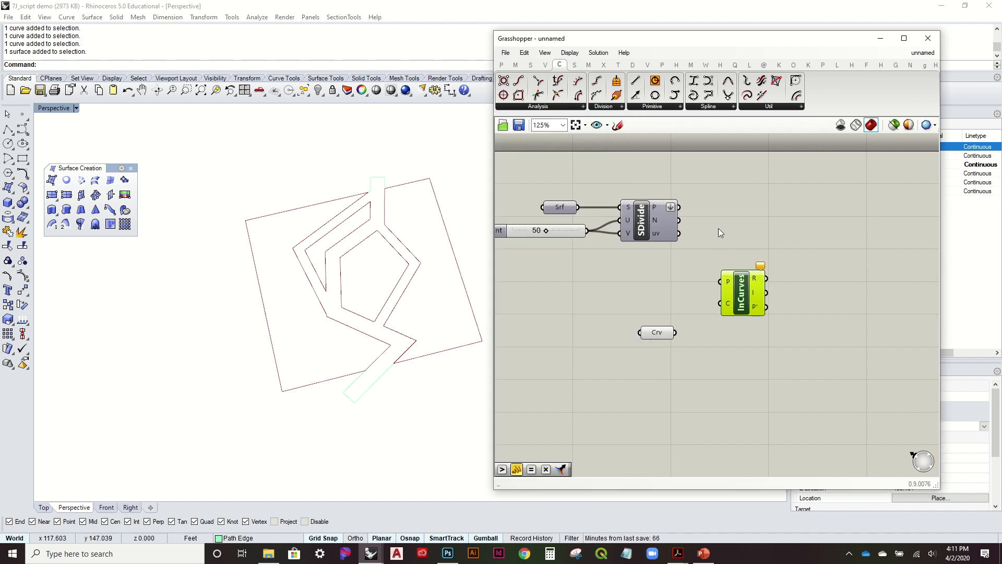
left_click_drag(682, 210, 721, 281)
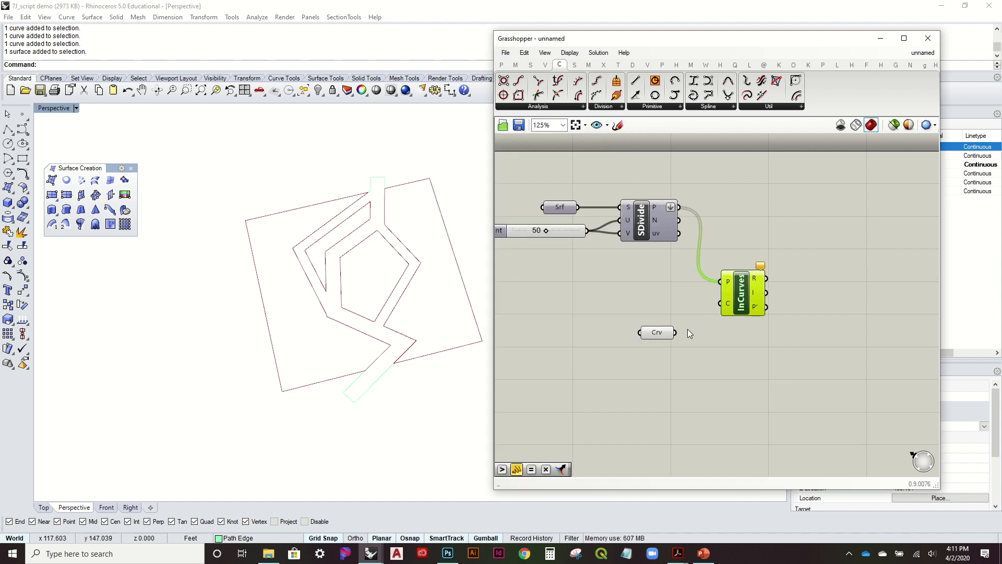
left_click_drag(709, 319, 721, 306)
left_click_drag(663, 332, 693, 303)
left_click(739, 224)
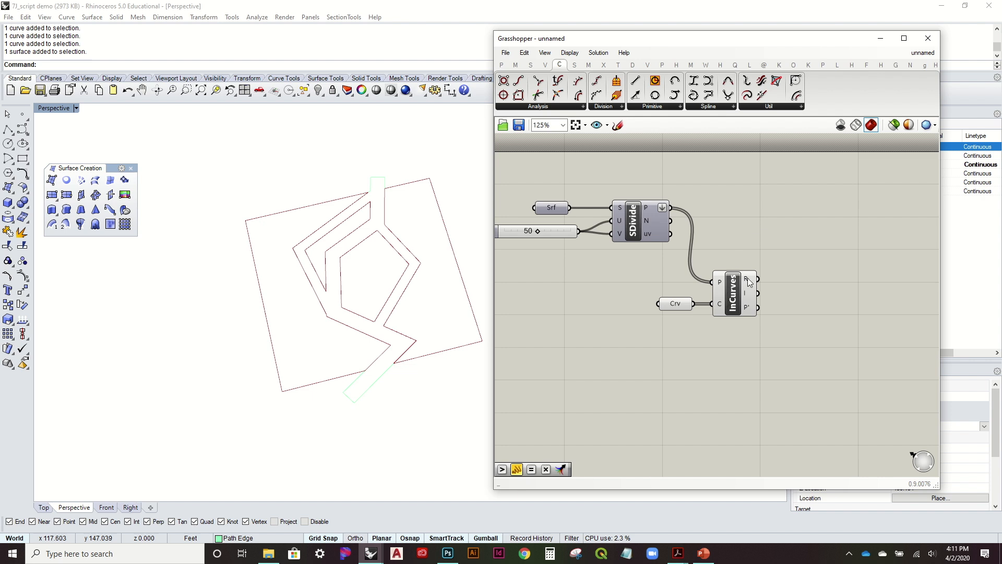
Examine the Point in Curves component and its Relationship output to see how points outside, on and inside the path edge regions are coded
mouse_move(747, 280)
mouse_move(731, 296)
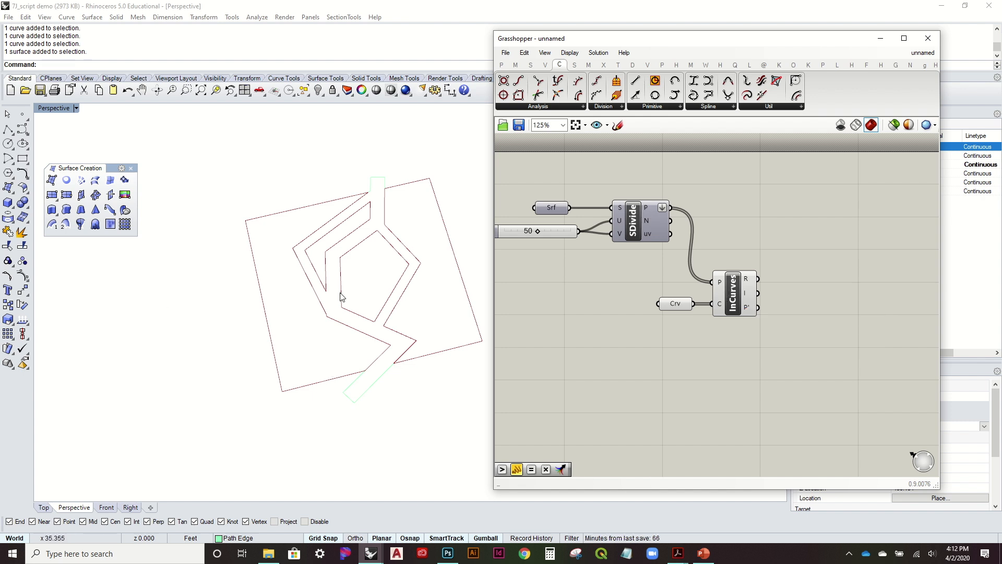
right_click_drag(809, 325, 782, 340)
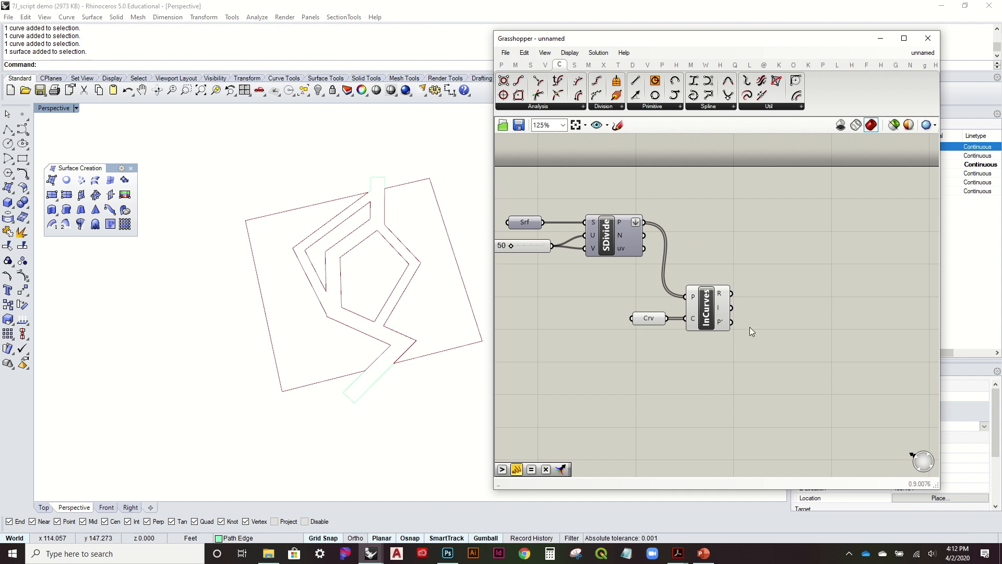
right_click_drag(651, 283, 647, 302)
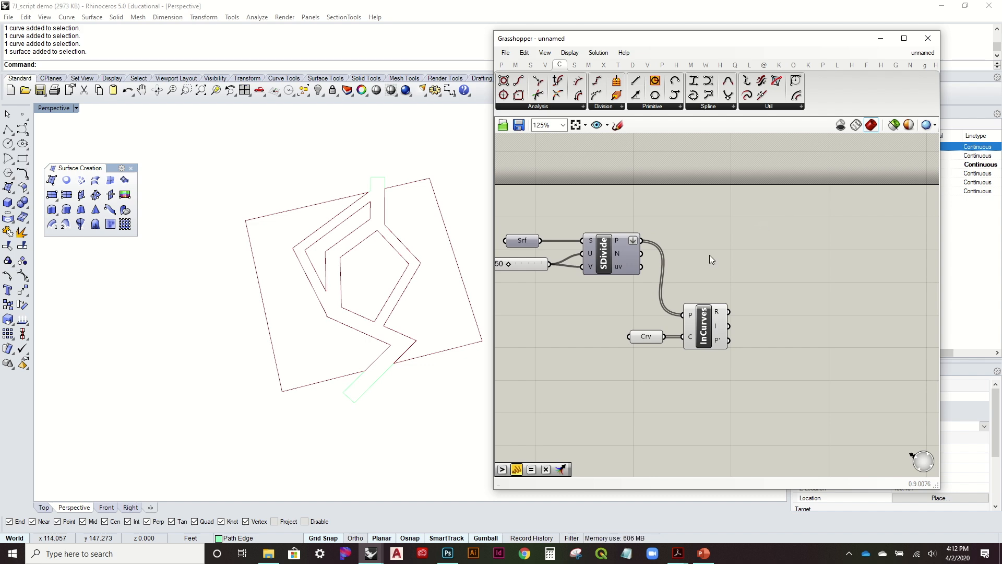
left_click(707, 337)
left_click(713, 235)
mouse_move(719, 312)
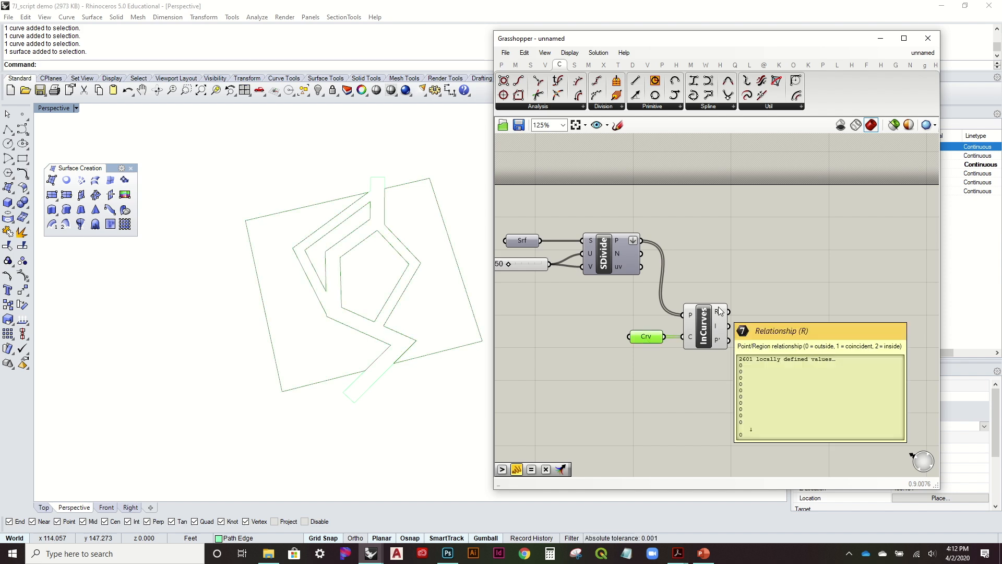
left_click(730, 217)
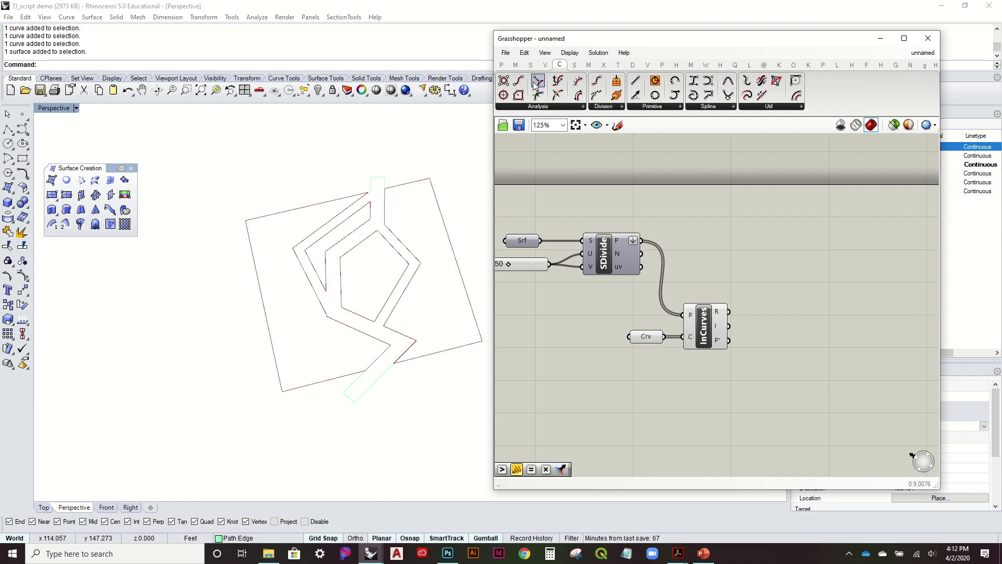
Add an Equals component and connect the Relationship output of Point in Curves to its A input
left_click(516, 65)
left_click(585, 106)
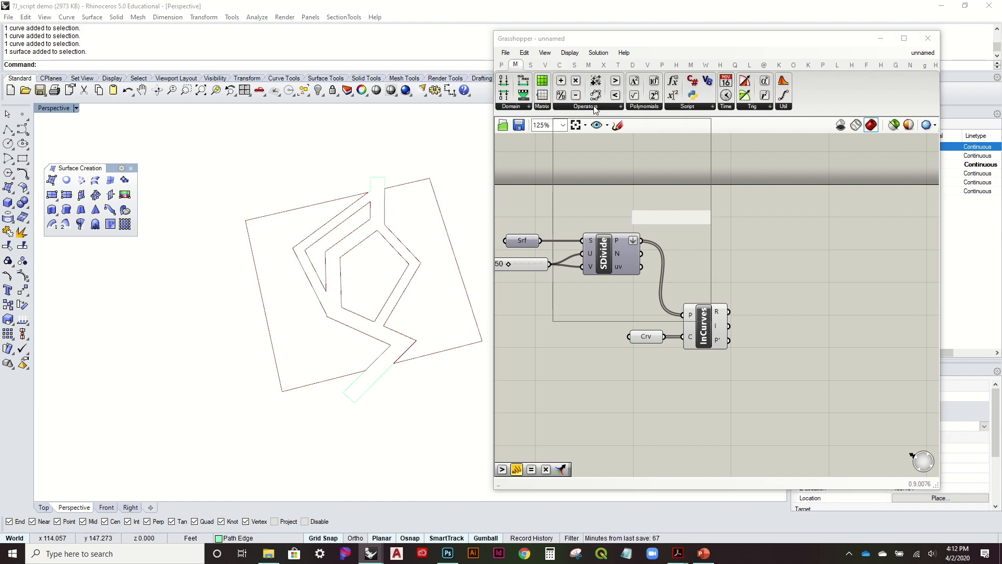
left_click_drag(807, 289, 817, 278)
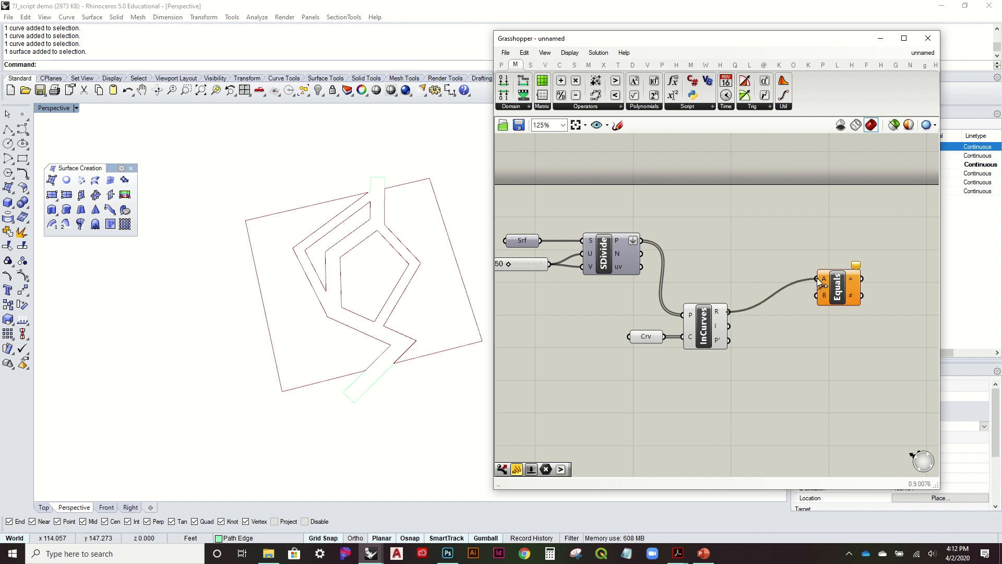
Add a panel containing 2, connect it to the B input of the Equals component and arrange the components compactly
double_click(782, 344)
type("\"2")
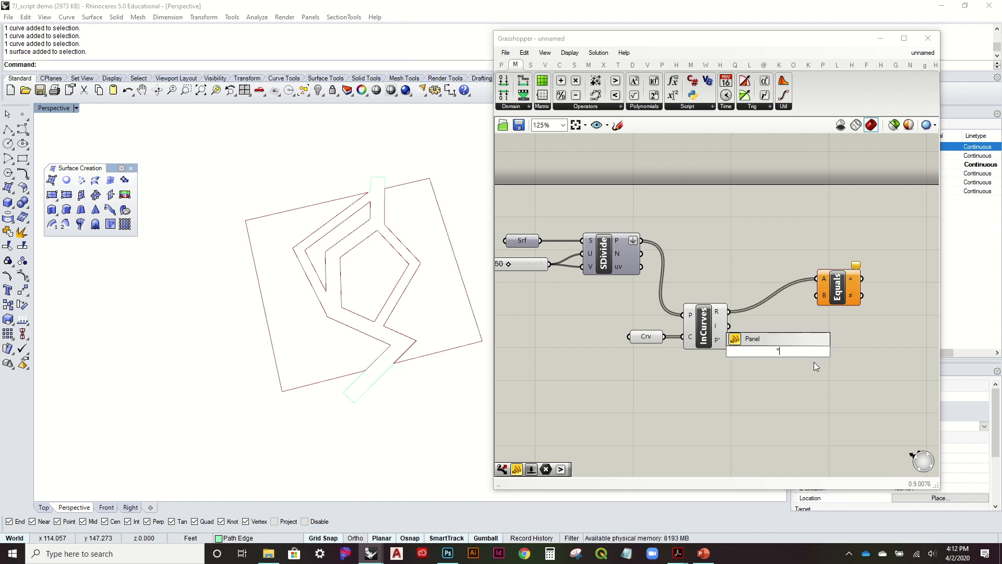
key("Return")
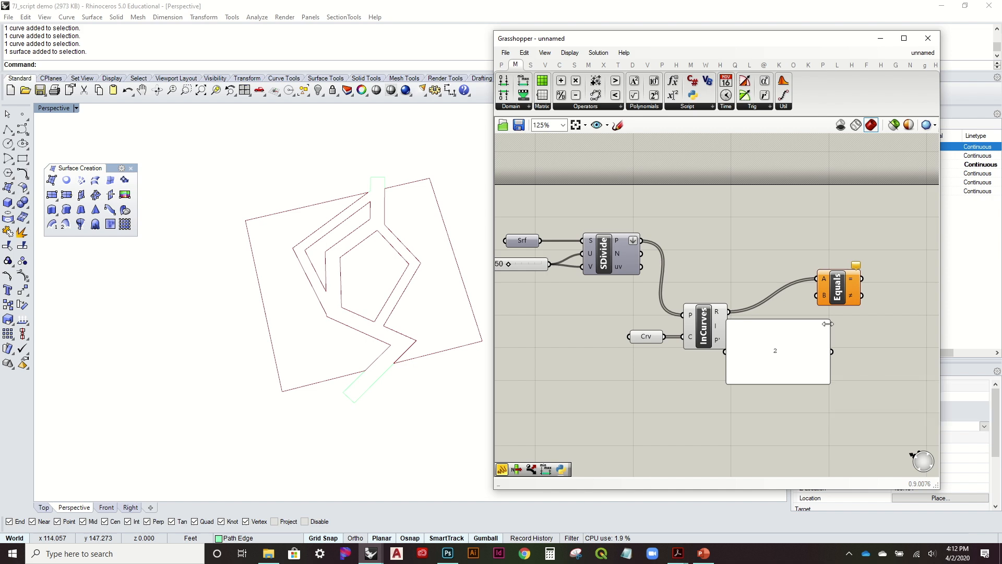
left_click_drag(830, 321, 812, 294)
left_click_drag(748, 341, 703, 287)
left_click(747, 200)
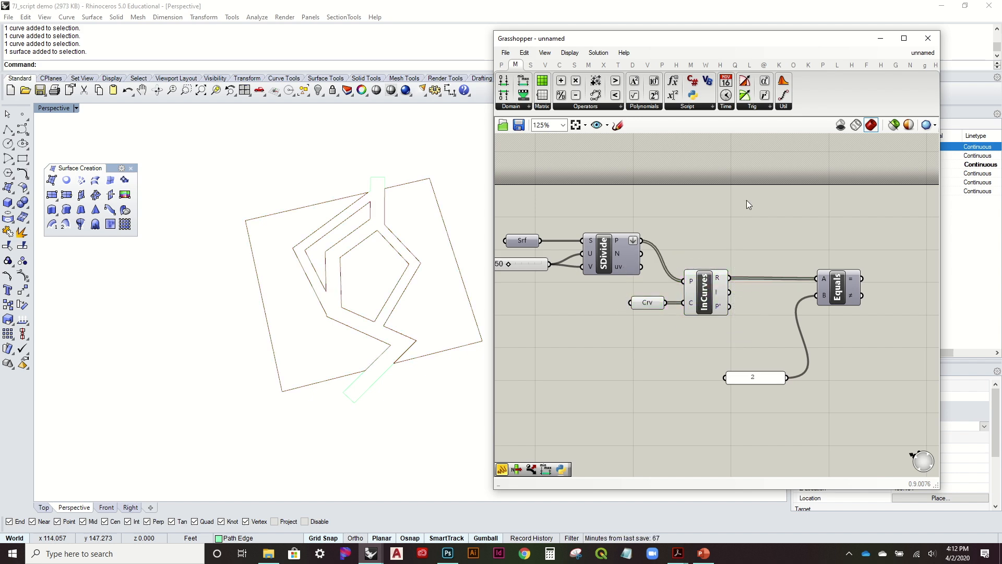
left_click_drag(838, 285, 782, 285)
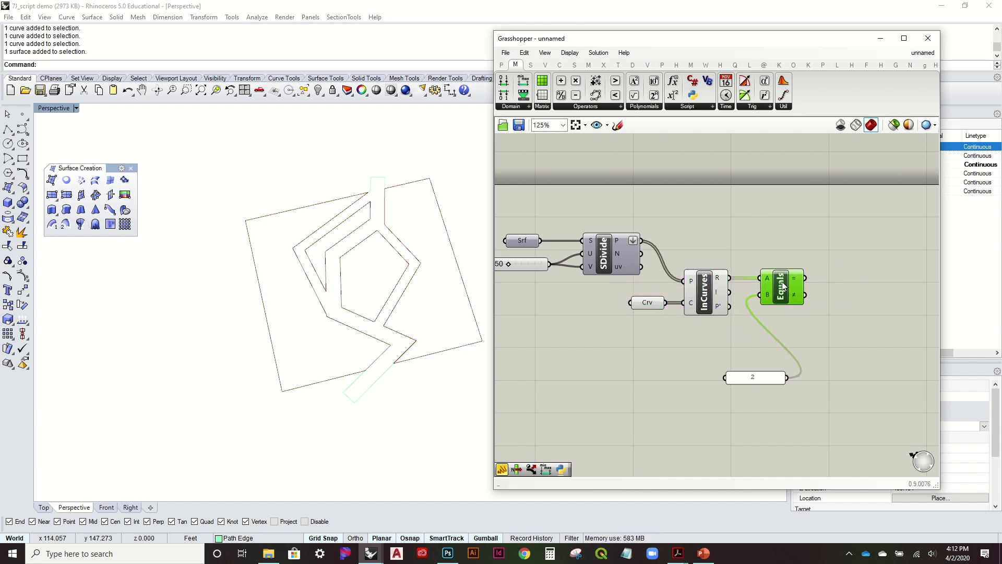
left_click_drag(766, 376, 700, 331)
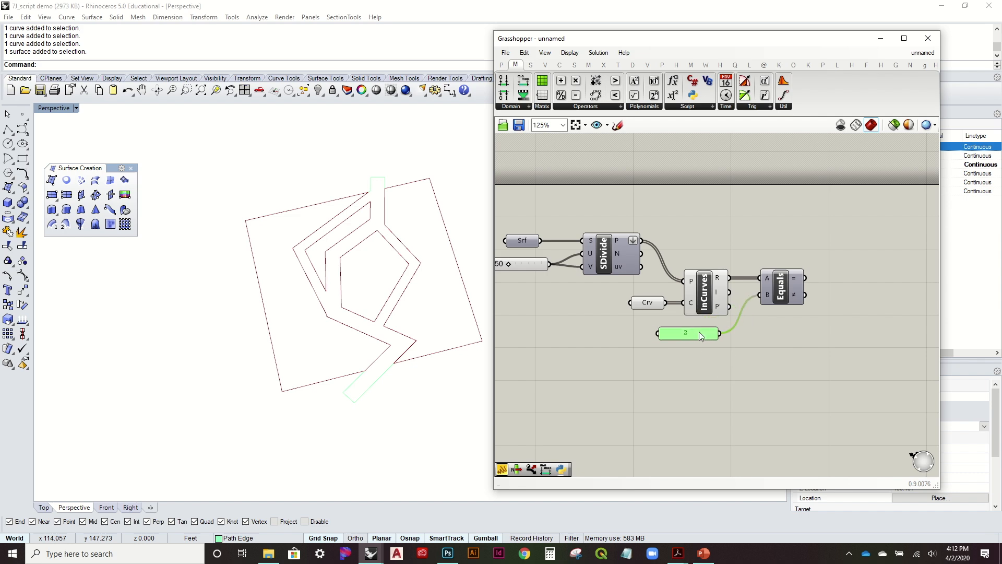
Add a Dispatch component, connecting the divided surface's points to its L input and the = output of Equals to its P input
right_click_drag(696, 312, 655, 348)
left_click(530, 65)
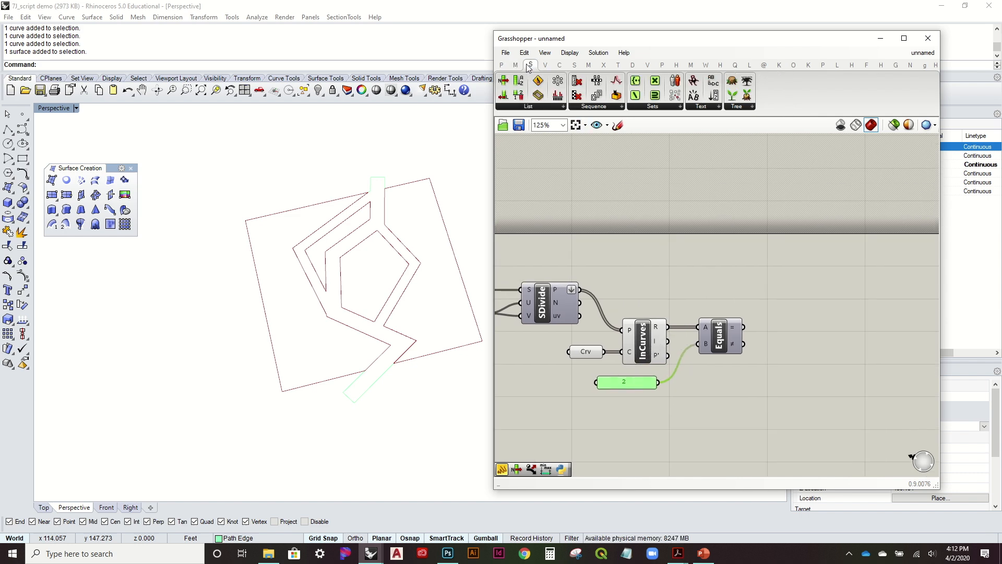
left_click(529, 107)
left_click(543, 211)
left_click(755, 270)
left_click_drag(579, 290, 803, 290)
mouse_move(745, 326)
left_mouse_down()
mouse_move(778, 302)
mouse_move(781, 309)
left_mouse_up()
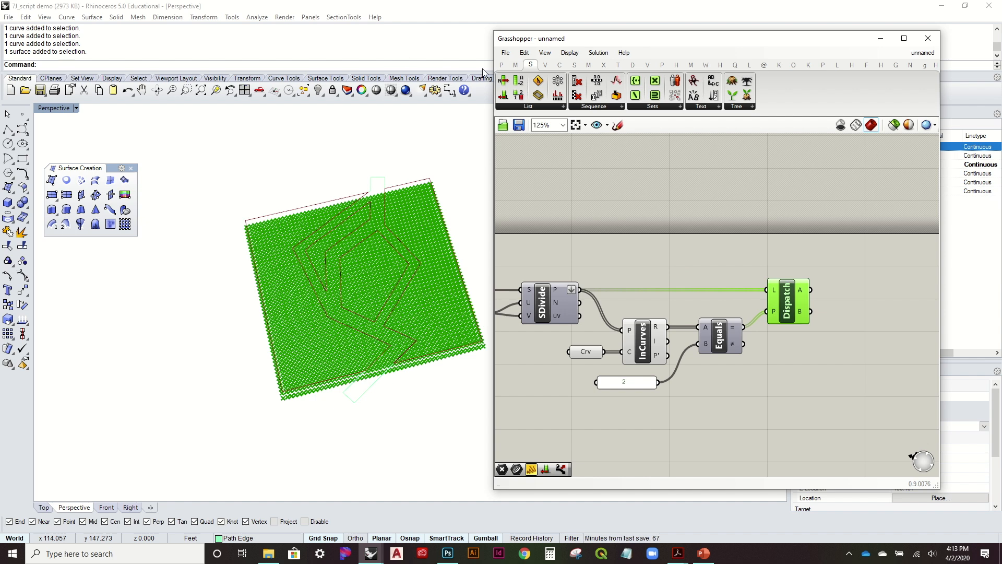
Add a Point parameter connected to the A output of Dispatch and turn off the Dispatch component's preview
left_click(501, 64)
left_click_drag(509, 83, 865, 290)
right_click(812, 312)
left_click(824, 320)
right_click_drag(256, 293, 359, 262)
scroll(365, 191, "down", 4)
mouse_move(365, 191)
right_mouse_down()
mouse_move(364, 257)
mouse_move(362, 205)
right_mouse_up()
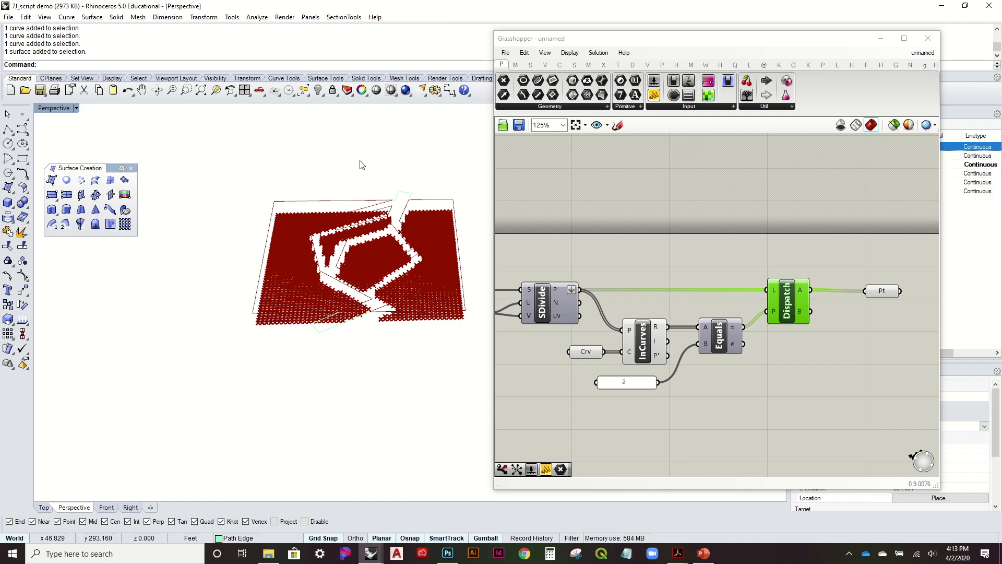
Undo the last layer visibility change and the last two drags in Rhino
key("ctrl+z")
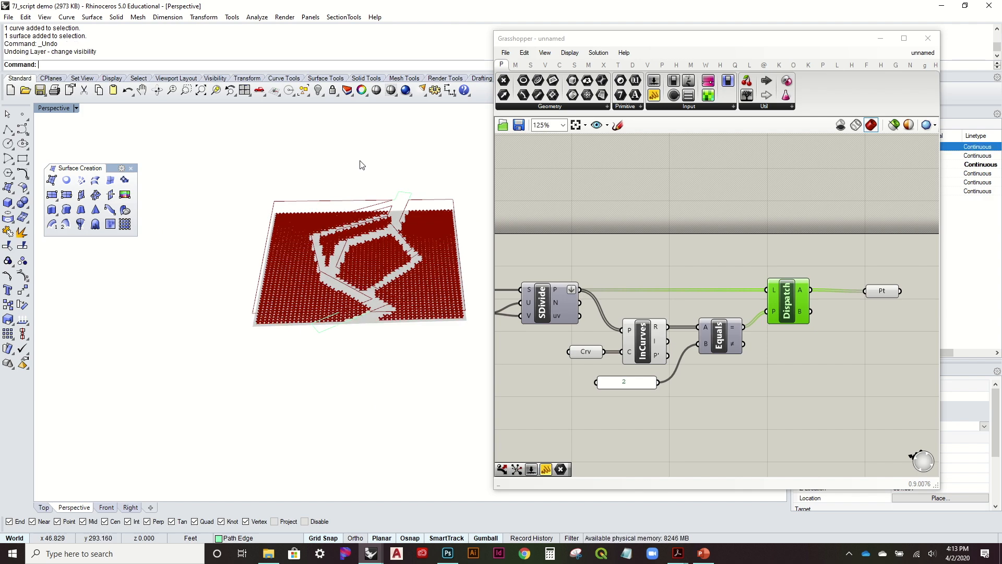
key("ctrl+z")
right_click_drag(363, 165, 372, 251)
scroll(373, 154, "up", 6)
key("ctrl+z")
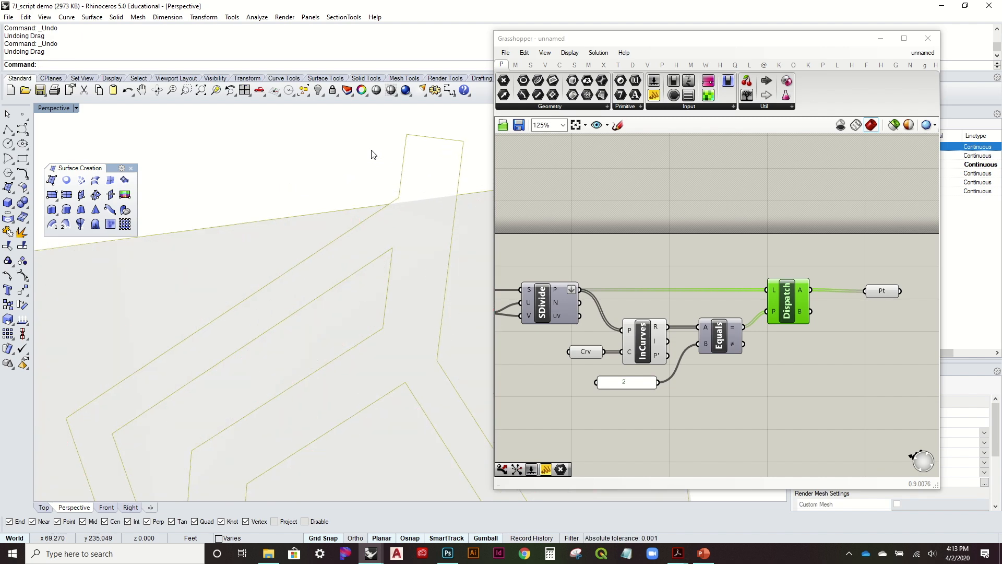
scroll(374, 154, "down", 6)
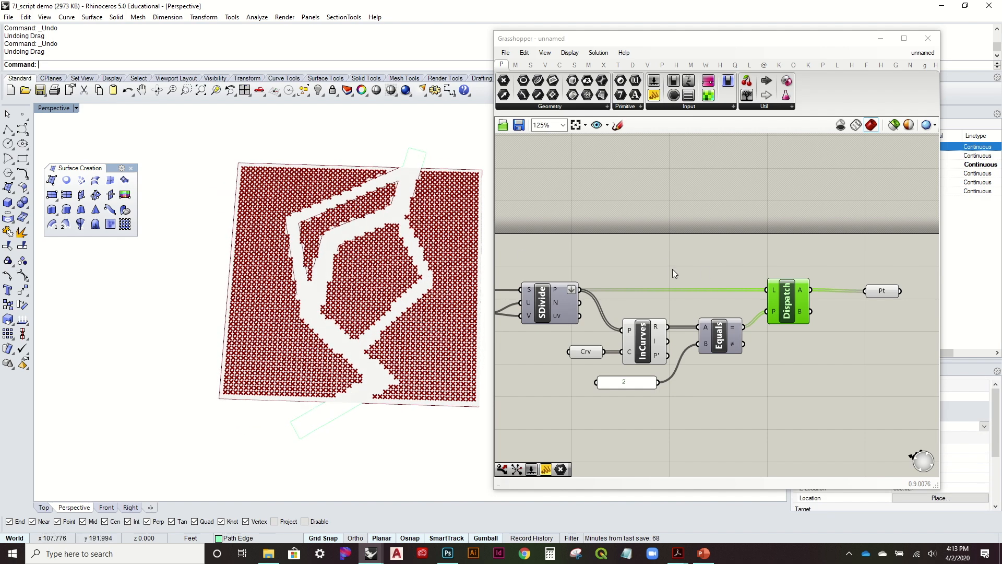
Add a Larger Than component below the others and delete the Equals component
right_click_drag(794, 270, 774, 261)
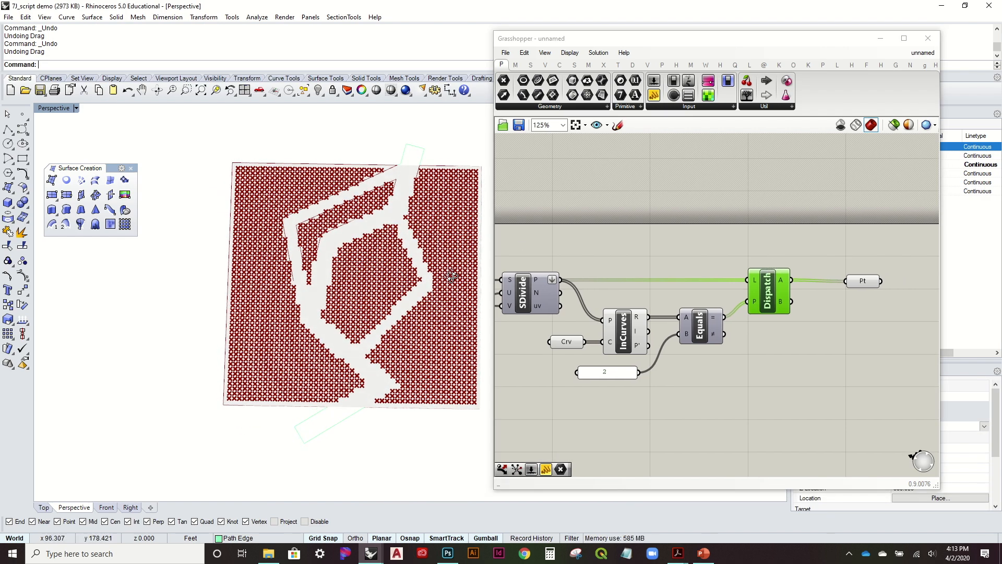
right_click_drag(600, 258, 622, 241)
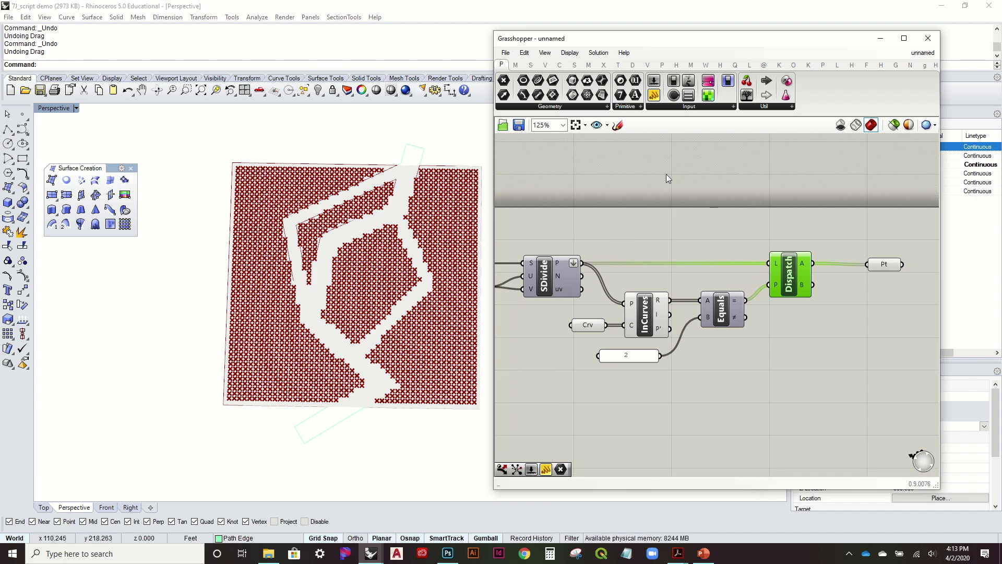
left_click(515, 65)
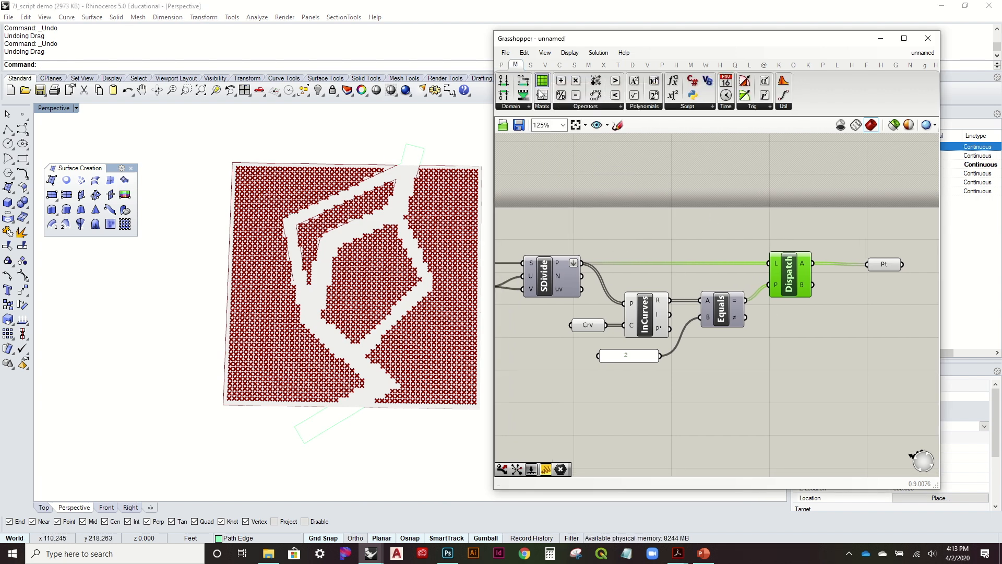
left_click(579, 107)
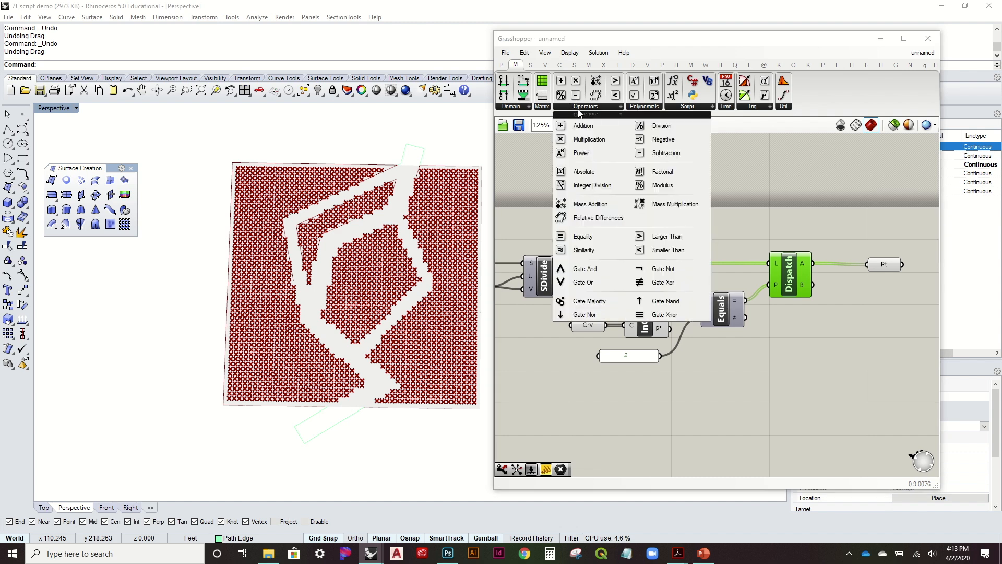
left_click_drag(673, 236, 746, 403)
left_click(724, 316)
key("Delete")
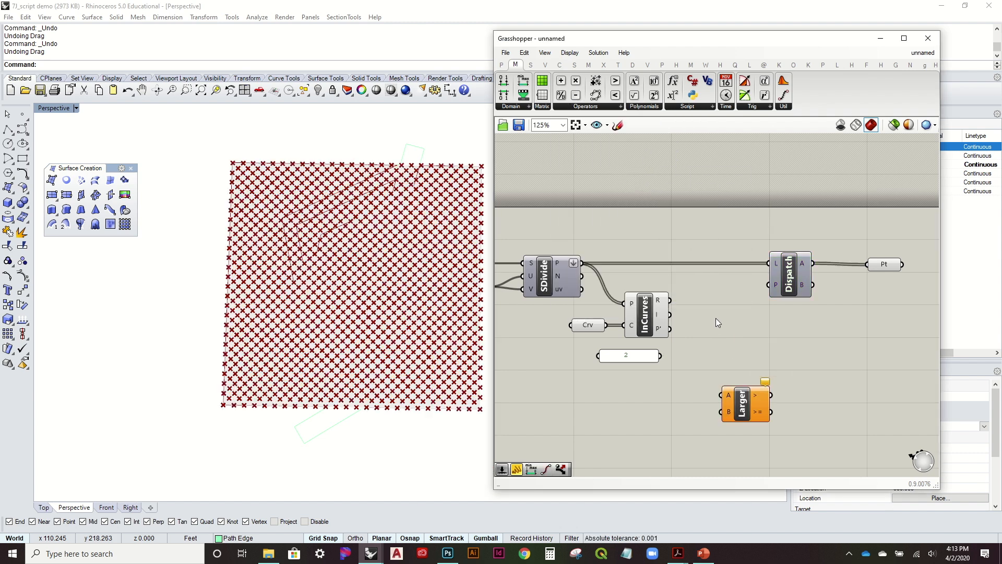
Connect the Relationship output of Point in Curves to the A input of Larger Than and delete the panel containing 2
mouse_move(658, 303)
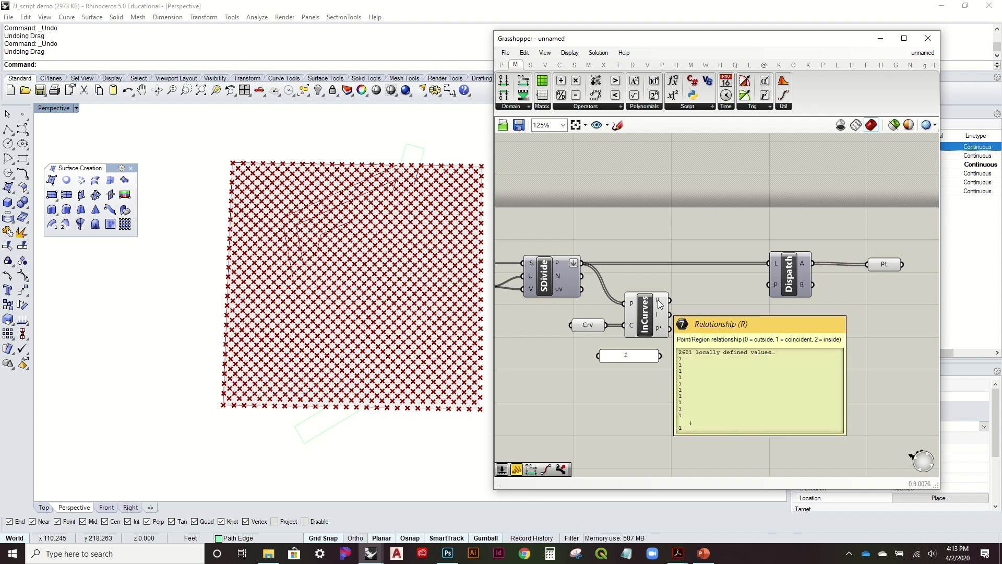
left_click_drag(709, 346, 717, 307)
left_click(639, 355)
key("Delete")
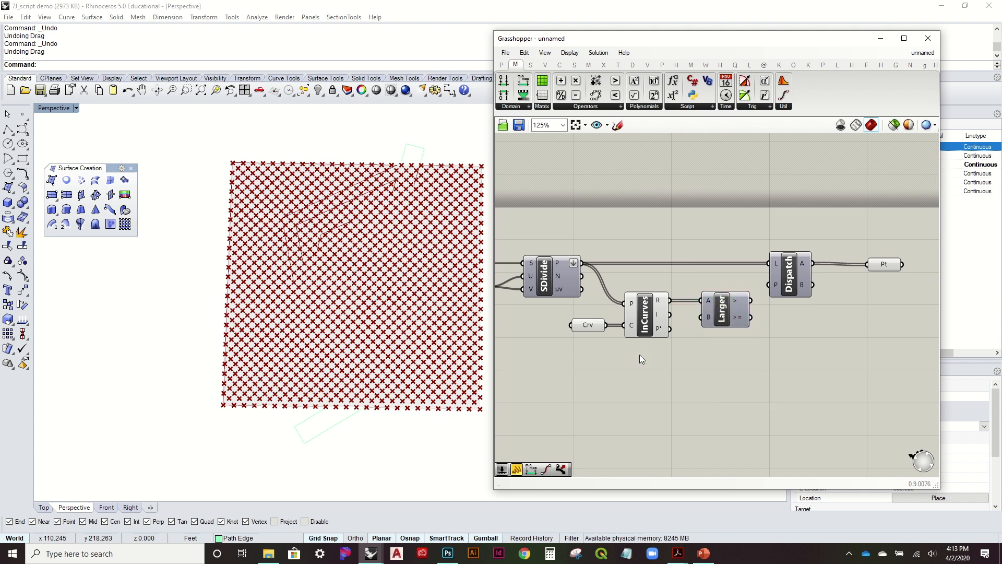
Add a panel containing 0, connect it to the B input of Larger Than and connect the > output to the P input of Dispatch
double_click(640, 355)
type("\"0")
key("Return")
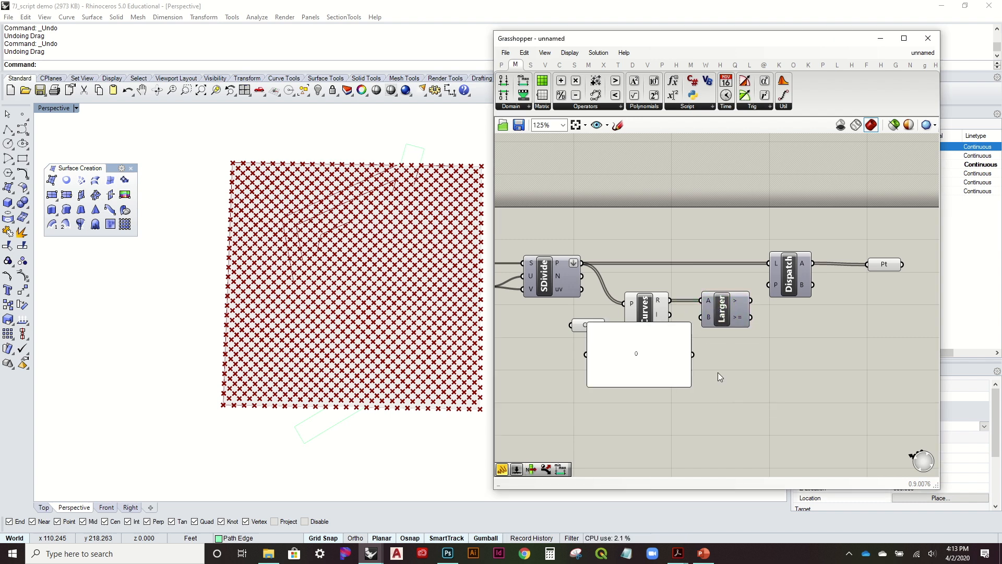
left_click_drag(687, 326, 768, 285)
right_click_drag(394, 305, 404, 302)
scroll(256, 150, "up", 11)
scroll(248, 174, "down", 9)
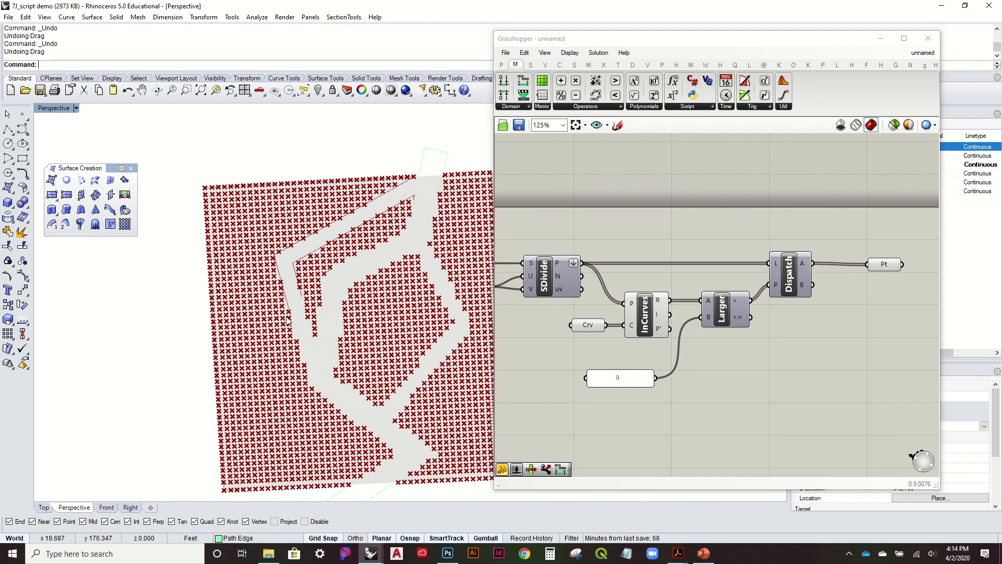
Turn off the preview of the Curve parameter and the Point in Curves component
scroll(314, 319, "up", 7)
right_click_drag(315, 337, 313, 292)
left_click(600, 328)
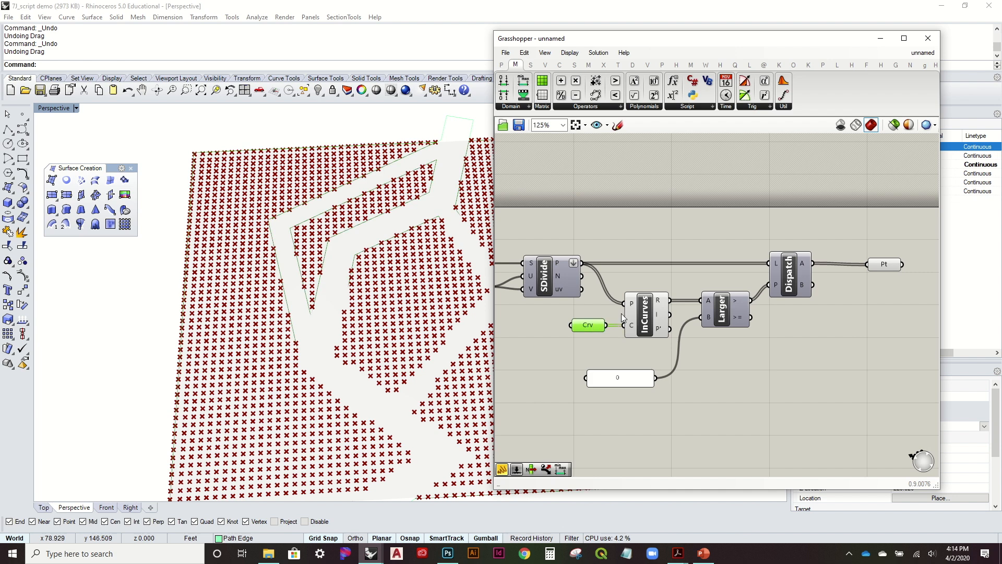
left_click(647, 306)
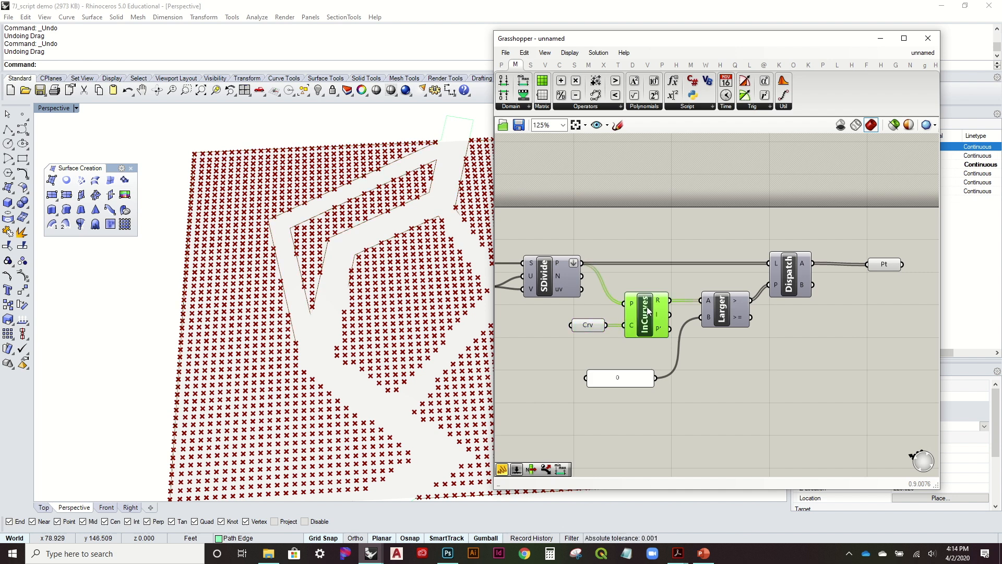
right_click(647, 306)
left_click_drag(637, 354, 589, 295)
right_click(633, 241)
left_click(671, 264)
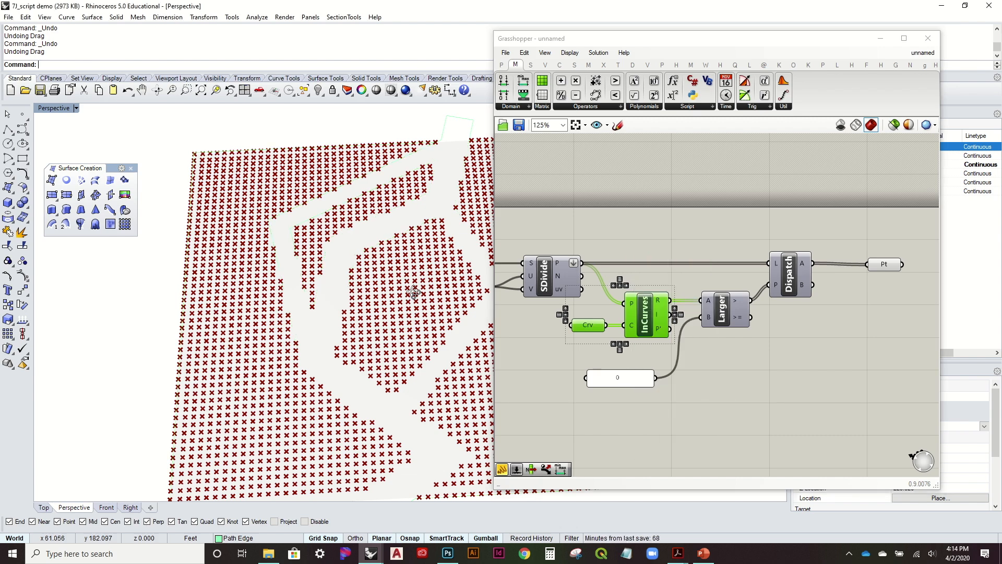
scroll(410, 285, "down", 3)
left_click(721, 394)
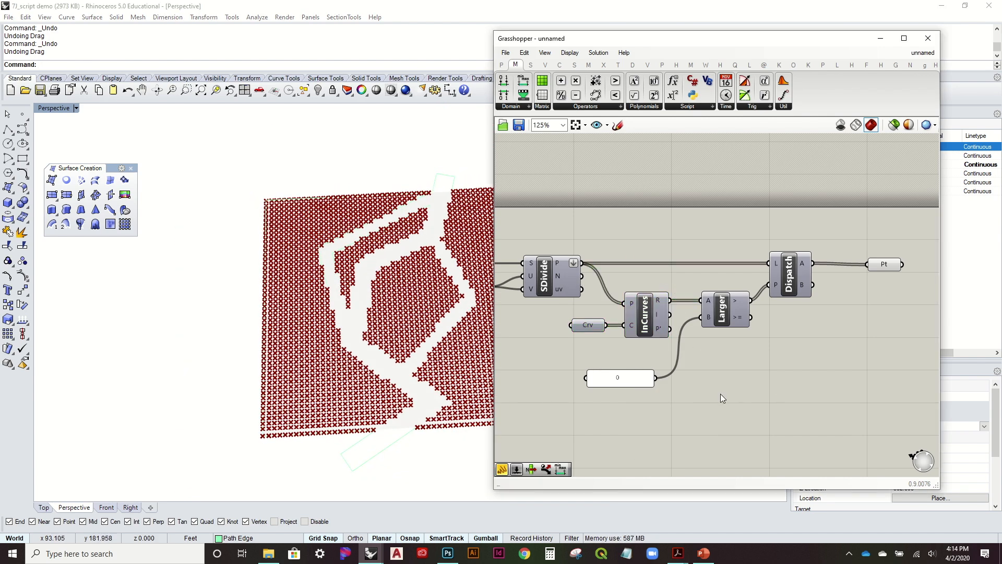
Move the panel containing 0 closer to Point in Curves and the Point parameter closer to Dispatch
left_click_drag(626, 374, 638, 354)
left_click(561, 351)
right_click_drag(269, 336, 242, 374, "shift")
right_click_drag(742, 313, 732, 318)
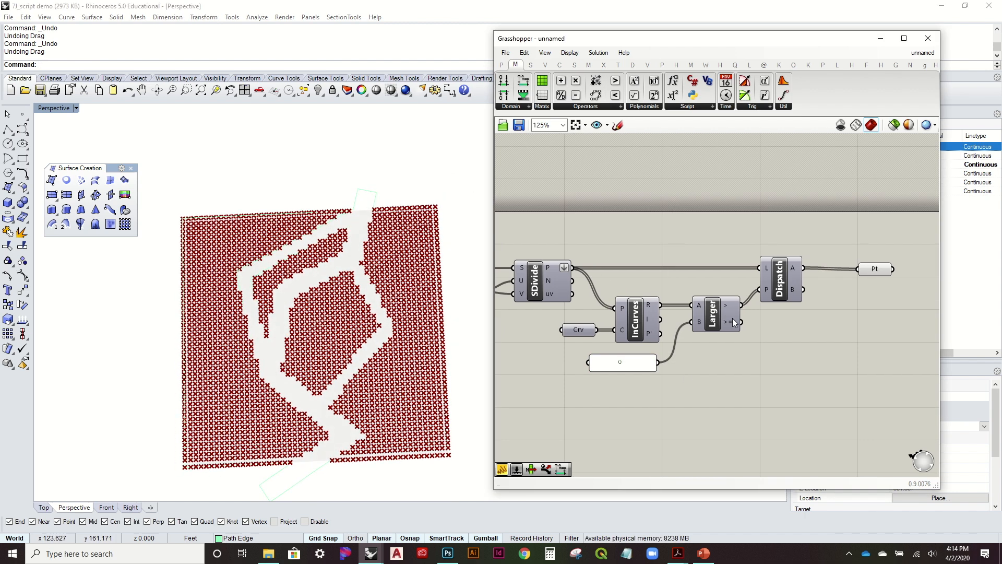
left_click_drag(879, 268, 850, 272)
scroll(849, 272, "down", 2)
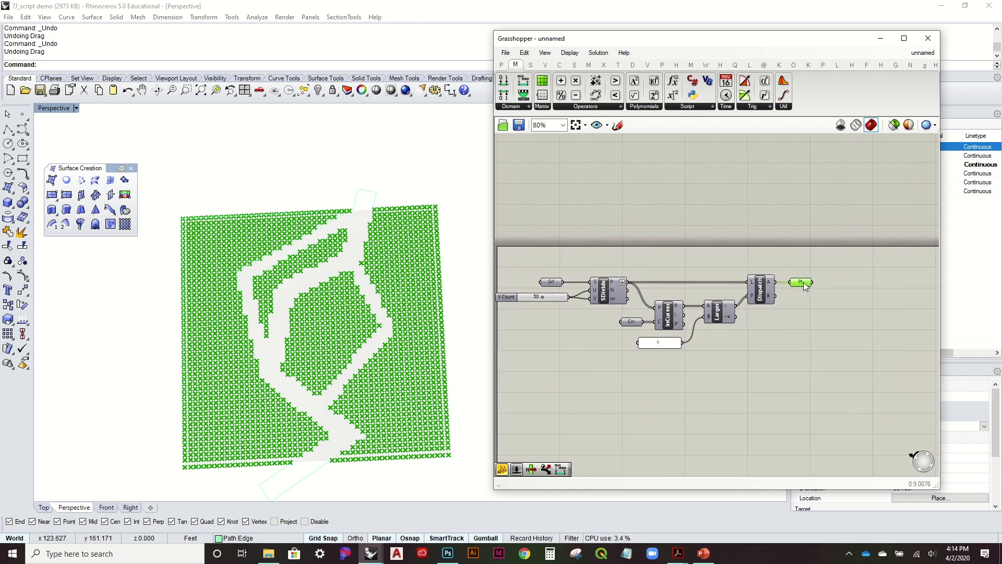
left_click(810, 335)
right_click_drag(813, 334, 735, 334)
mouse_move(355, 333)
right_mouse_down()
mouse_move(347, 299)
mouse_move(354, 342)
right_mouse_up()
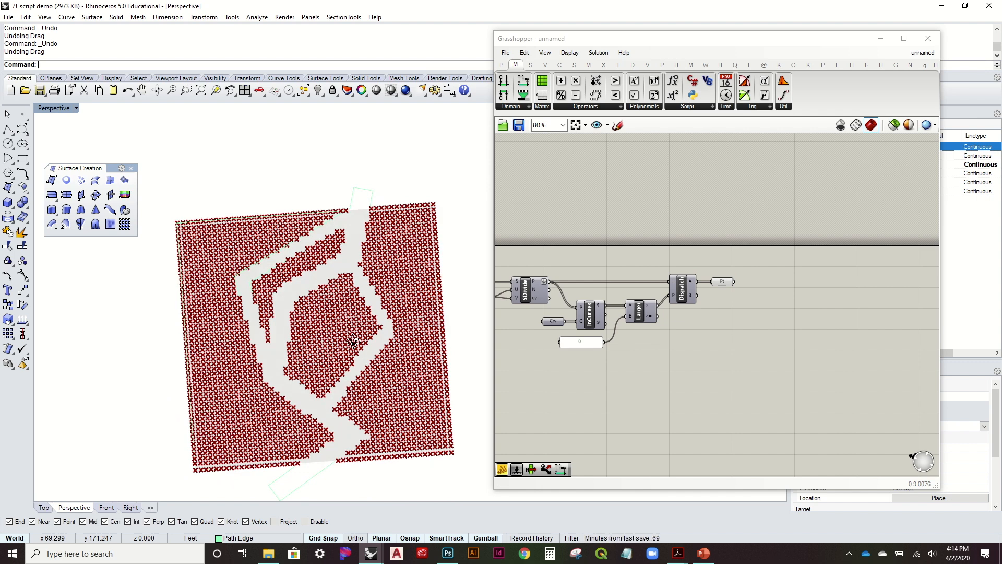
left_click(553, 321)
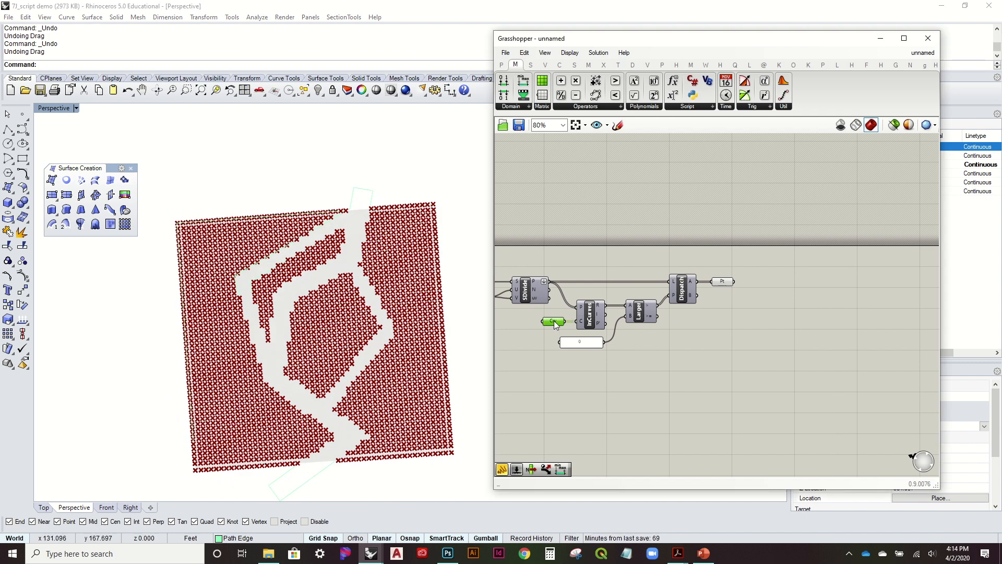
left_click(575, 221)
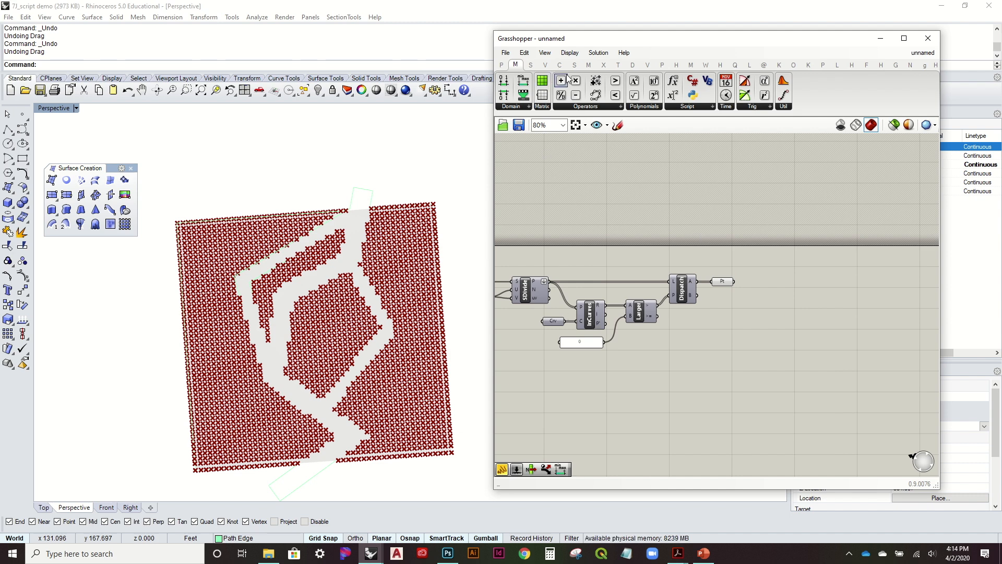
left_click(658, 417)
right_click_drag(305, 375, 335, 358)
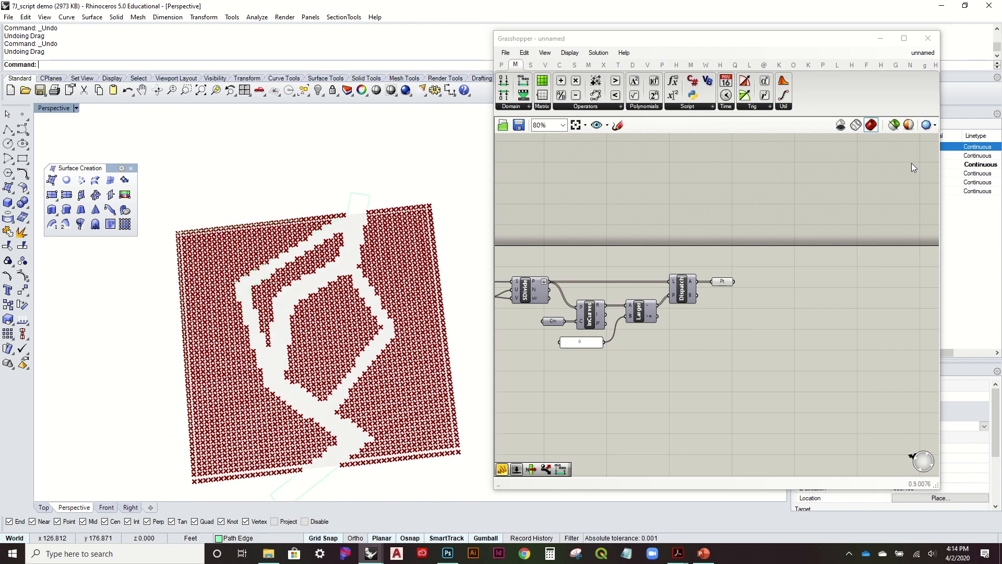
right_click_drag(483, 349, 409, 327)
Hide the focus area surface in Rhino
left_click(327, 424)
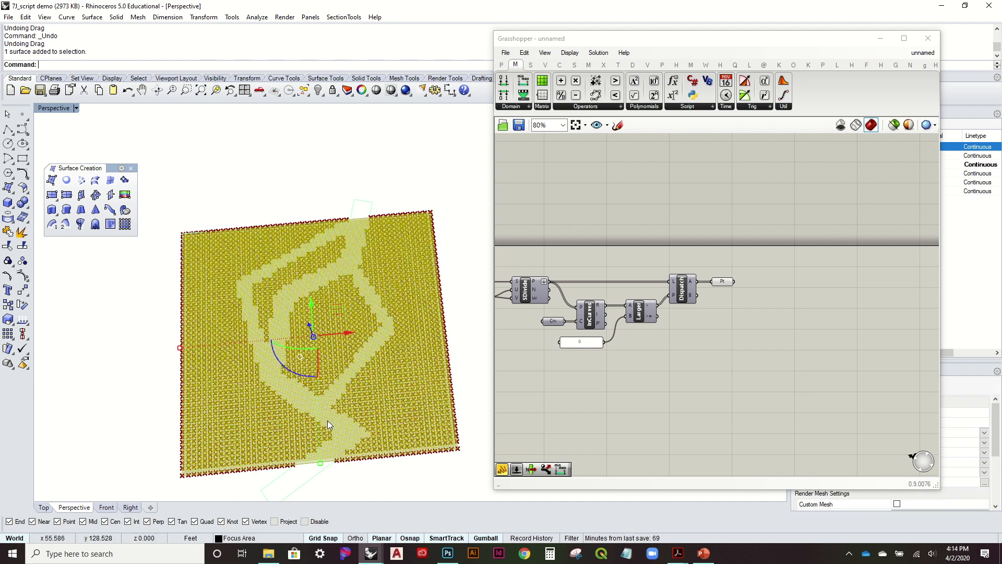
key("ctrl+h")
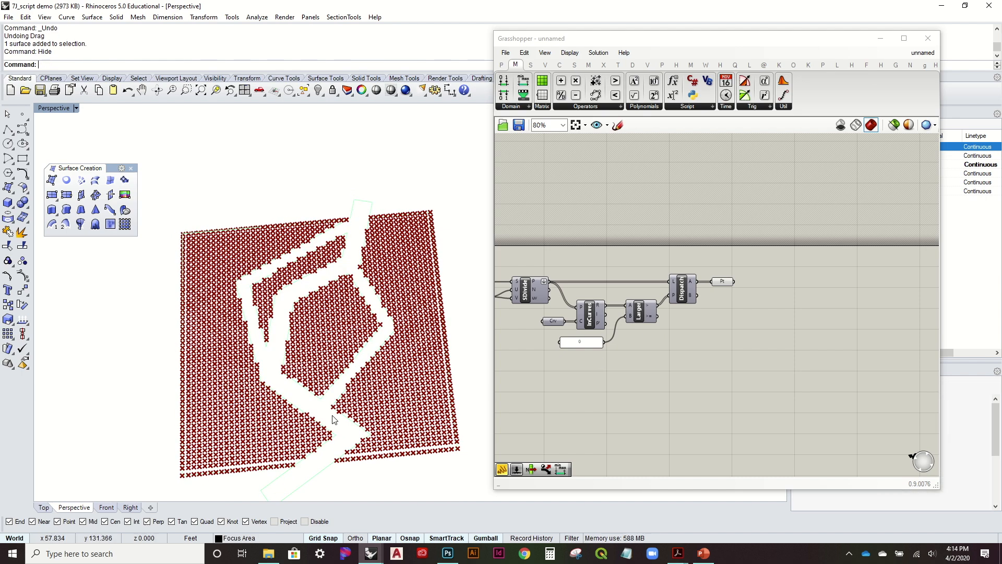
mouse_move(332, 416)
right_mouse_down()
mouse_move(331, 389)
mouse_move(331, 414)
right_mouse_up()
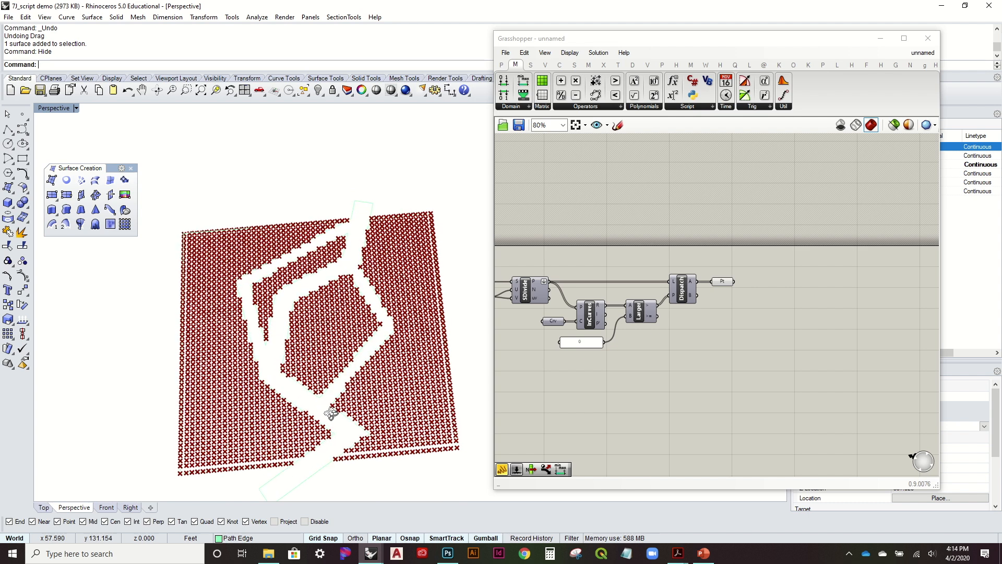
left_click(439, 412)
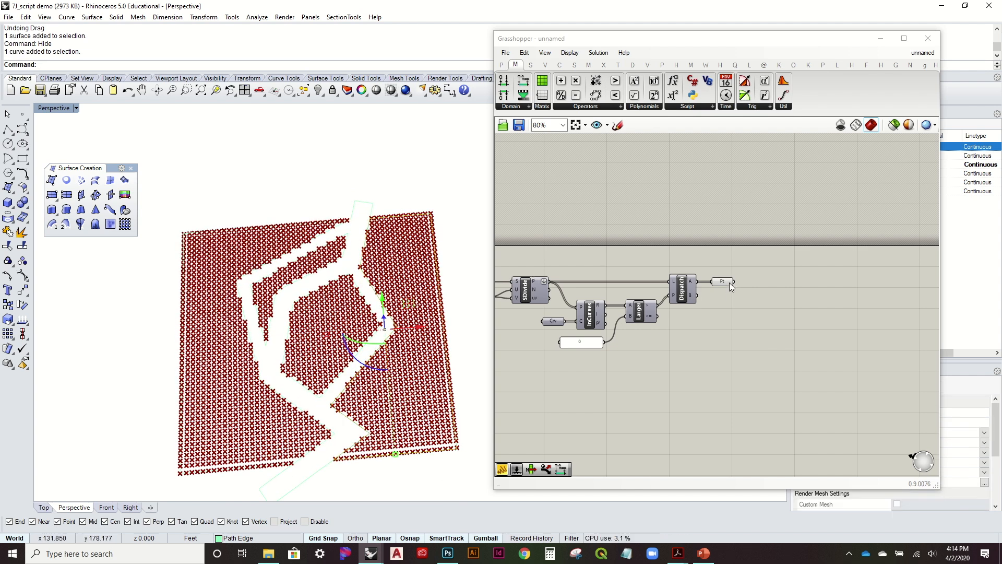
Turn off the preview of the Point parameter connected to Dispatch
mouse_move(728, 283)
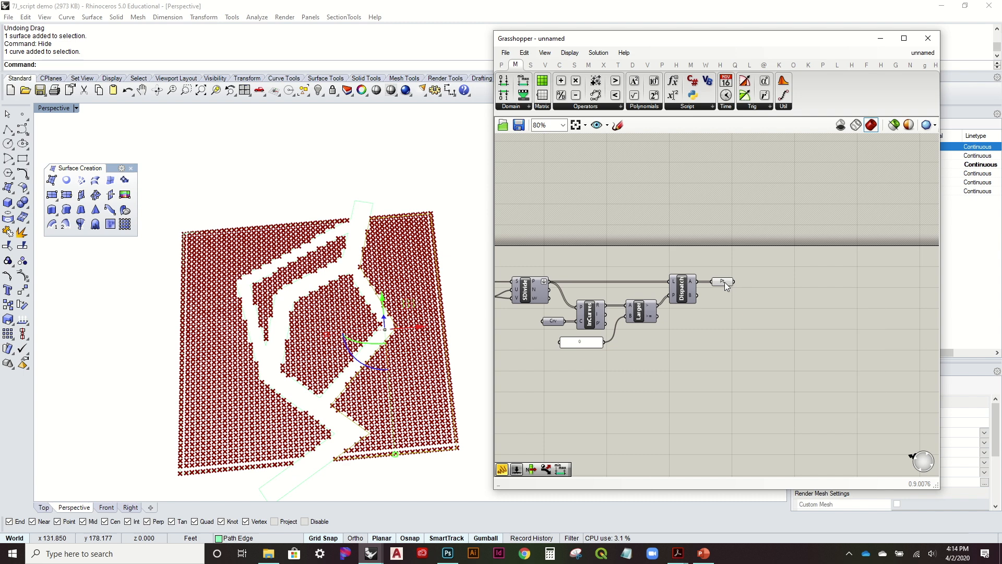
left_click(723, 283)
right_click(723, 283)
left_click(754, 304)
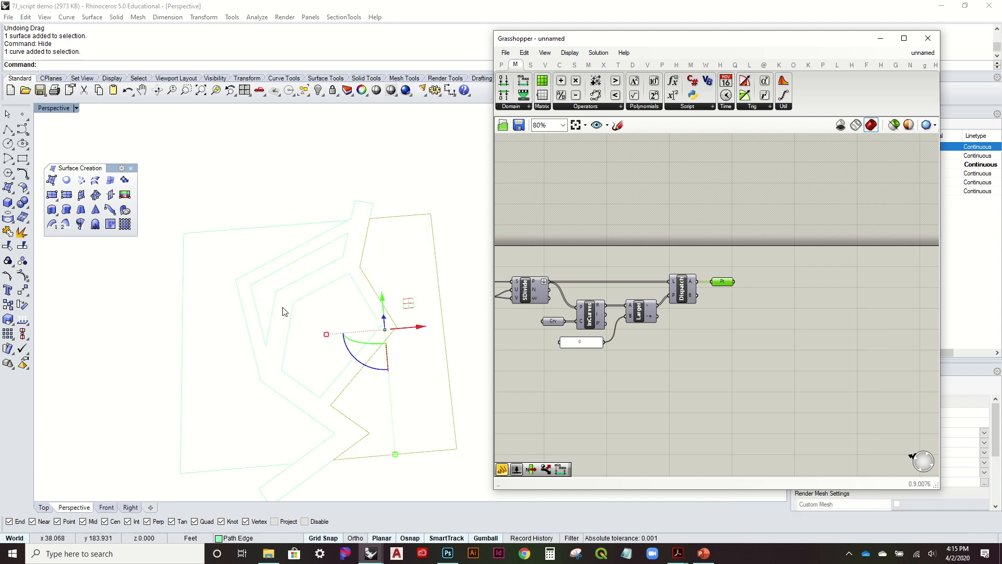
Select all curves in the Rhino viewport, then deselect the two focus area boundary curves so only the path edge curves are chosen
left_click(219, 230)
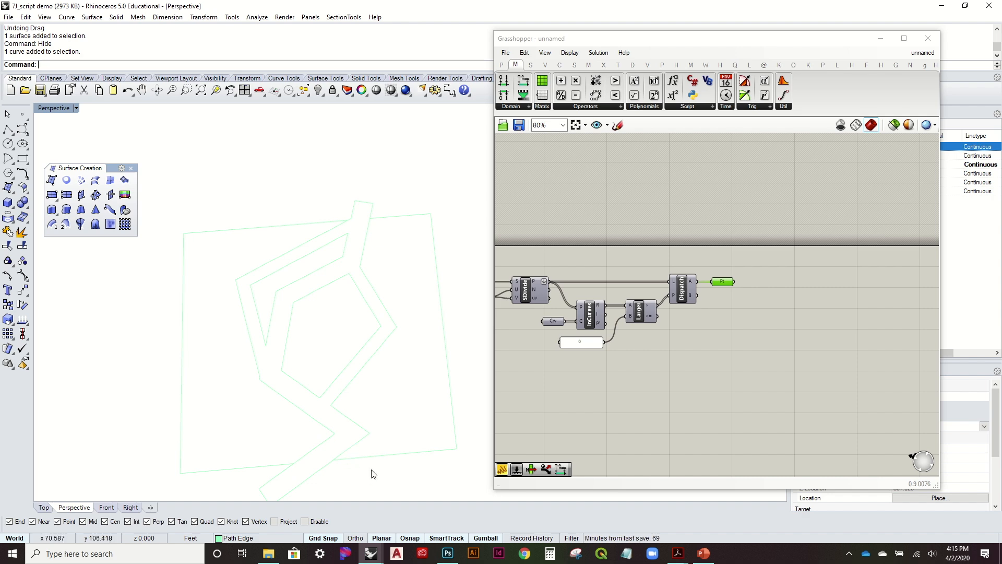
left_click_drag(234, 200, 234, 202)
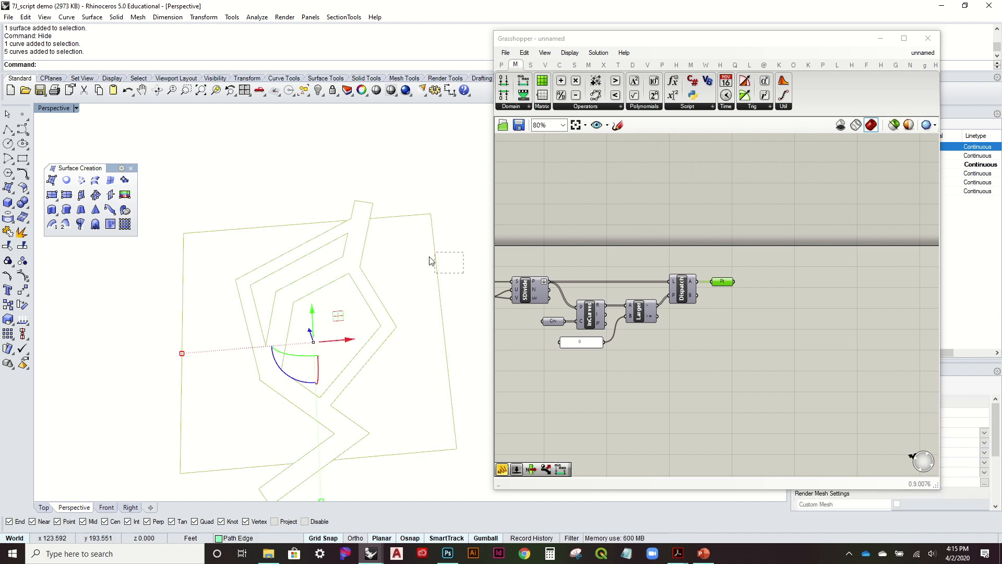
left_click_drag(429, 257, 426, 257, "ctrl")
left_click_drag(199, 232, 175, 200, "ctrl")
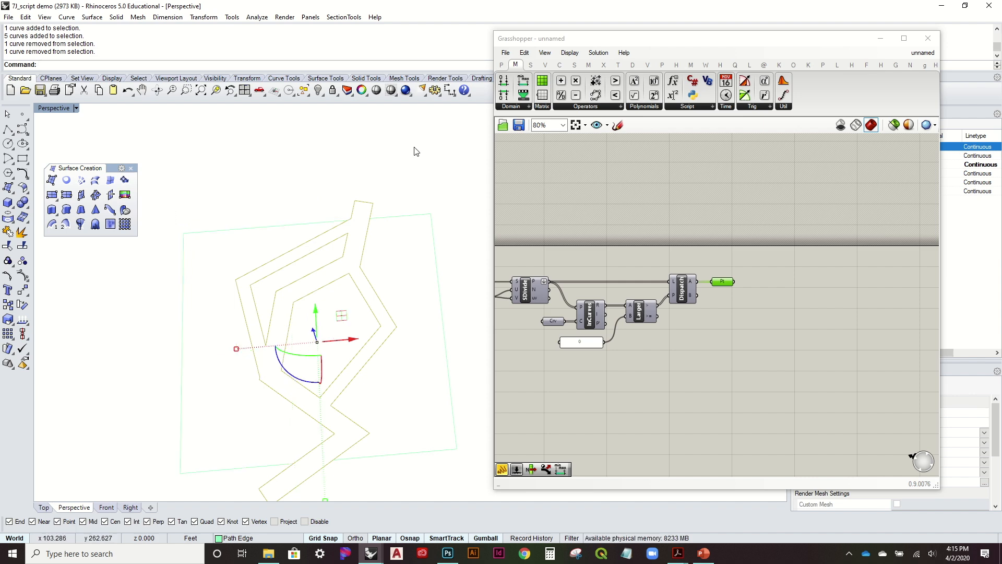
Add a Curve parameter below Dispatch and assign the selected path edge curves to it as multiple curves
left_click(501, 64)
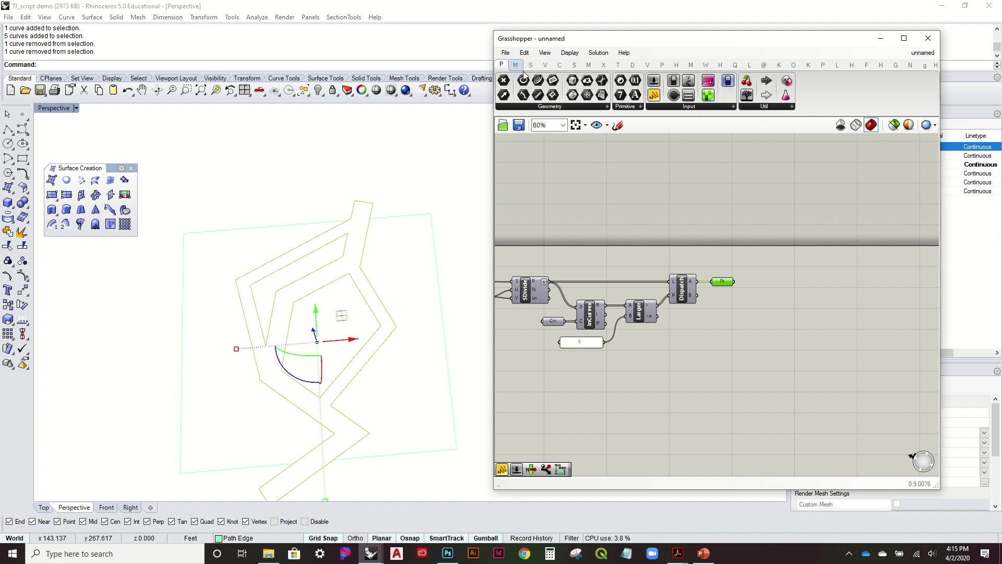
left_click_drag(543, 82, 720, 366)
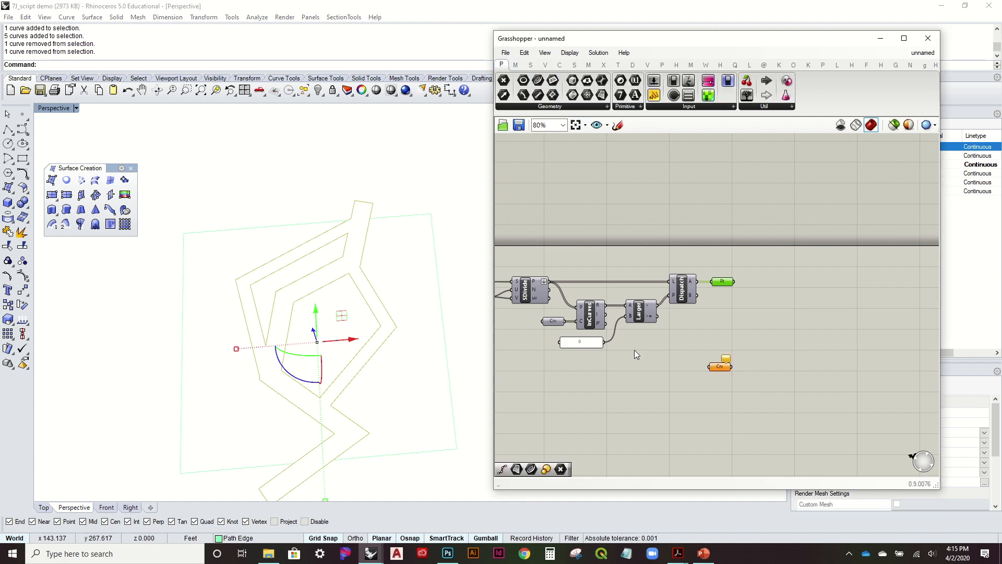
right_click(719, 369)
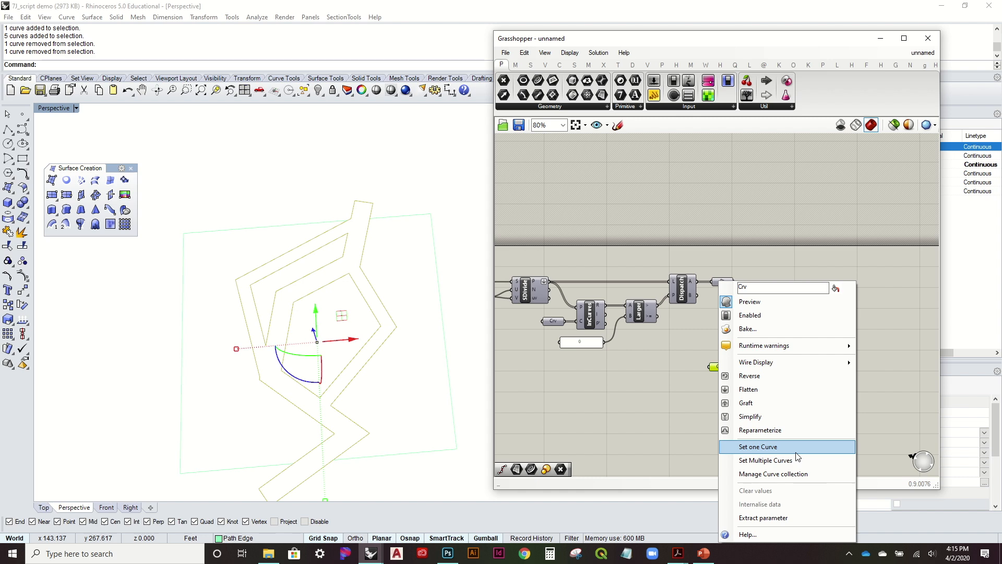
left_click(765, 460)
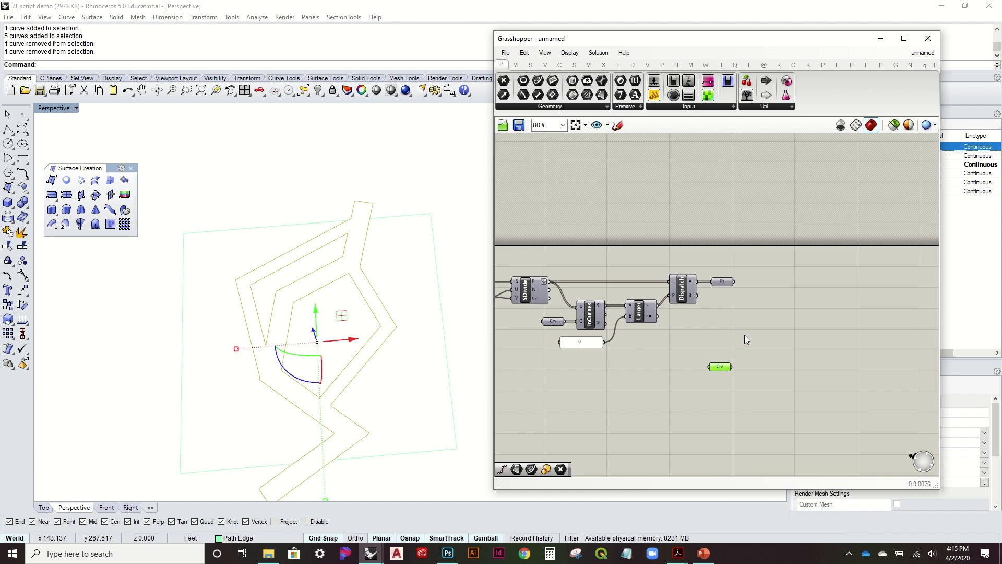
left_click_drag(717, 367, 723, 348)
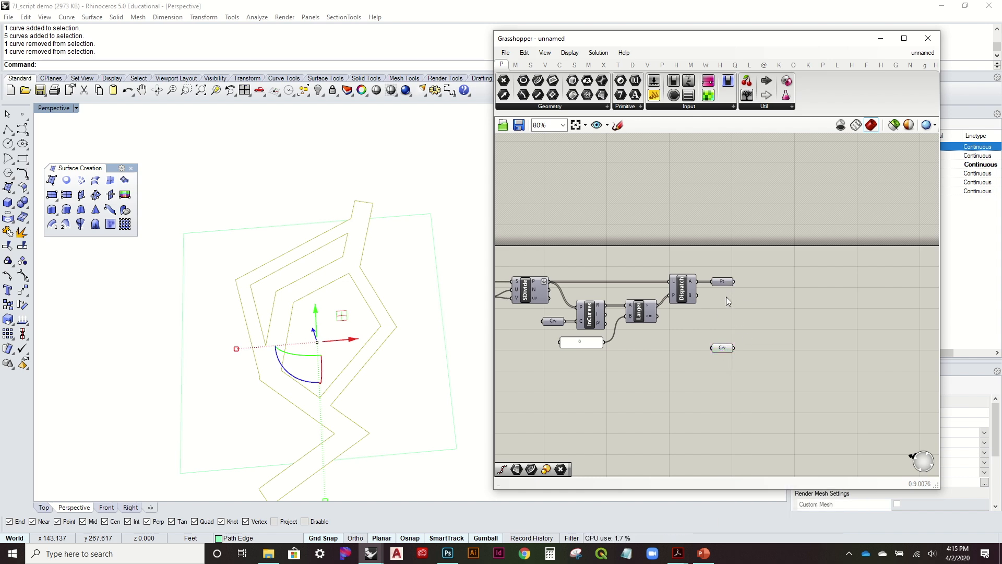
Add a Divide Curve component beside the new Curve parameter and feed the path edge curves into it
left_click(559, 65)
left_click_drag(597, 82, 747, 339)
scroll(764, 350, "up", 2)
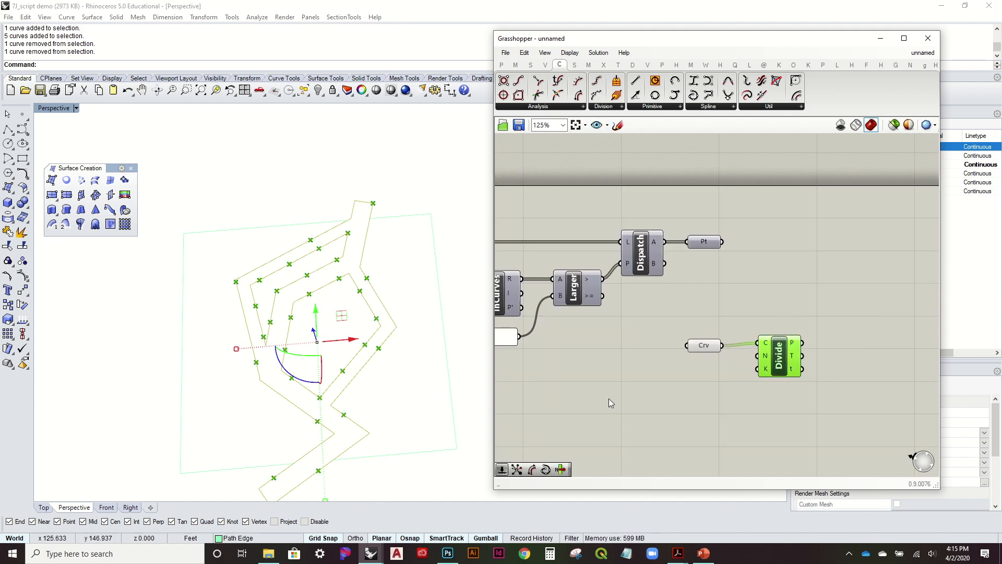
Create a number slider of 50, connect it to Divide Curve's count input, and place it below the Curve parameter
double_click(685, 410)
type("50")
key("Return")
left_click_drag(739, 411, 757, 356)
left_click_drag(647, 410, 647, 391)
scroll(428, 342, "up", 5)
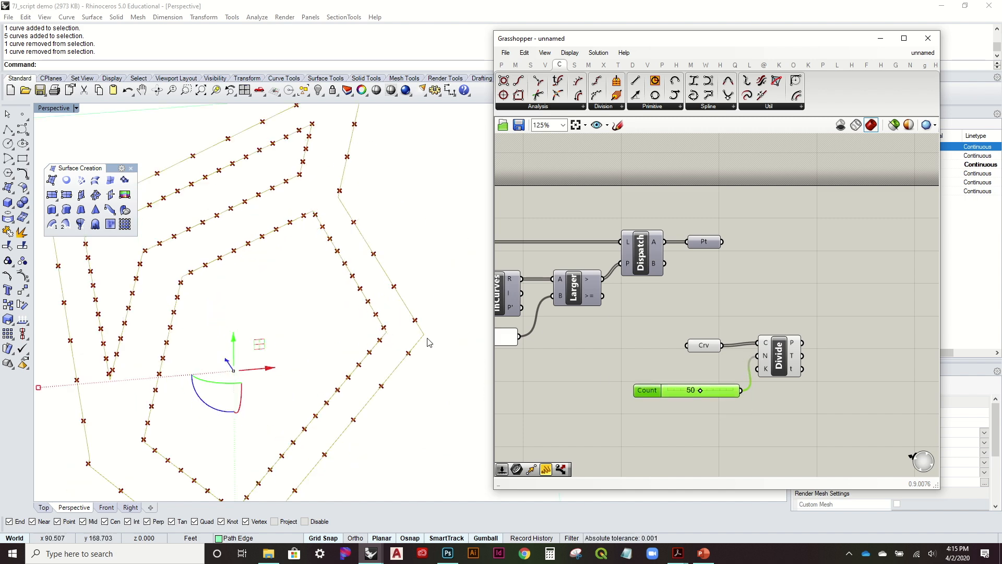
Set Divide Curve's Kinks input to True so that segments split at kinks
right_click(765, 370)
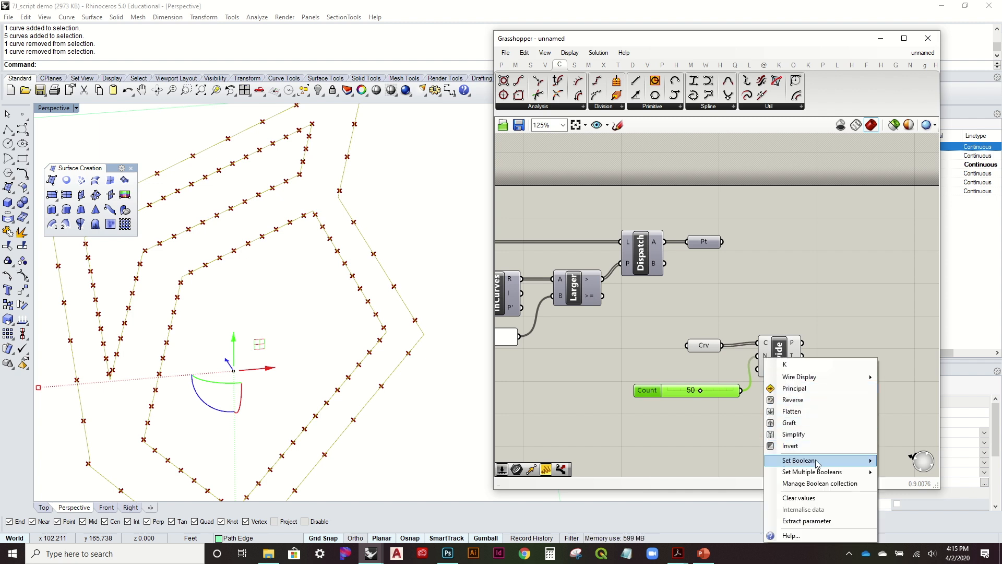
mouse_move(817, 463)
left_click(907, 473)
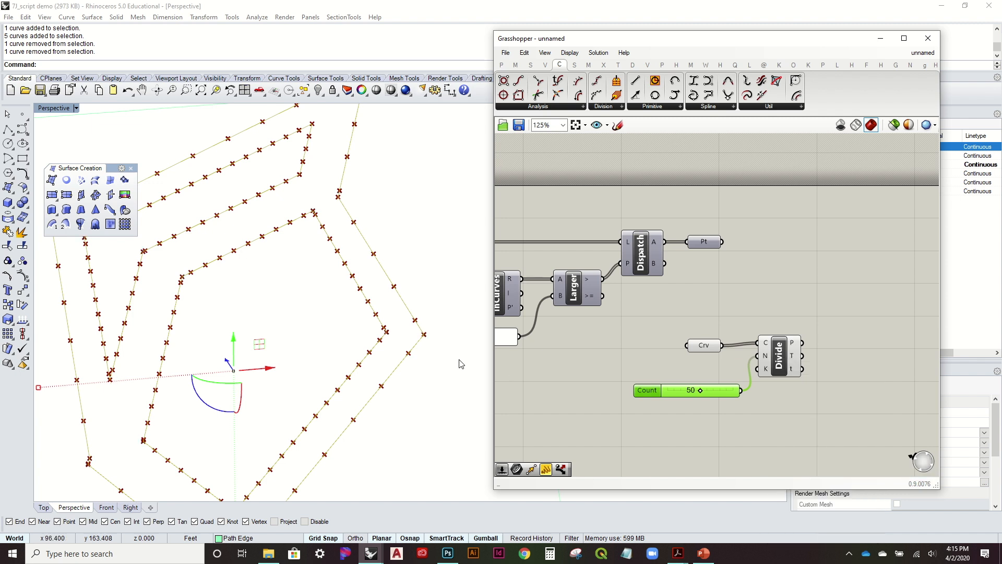
scroll(300, 297, "down", 3)
left_click(776, 291)
mouse_move(763, 375)
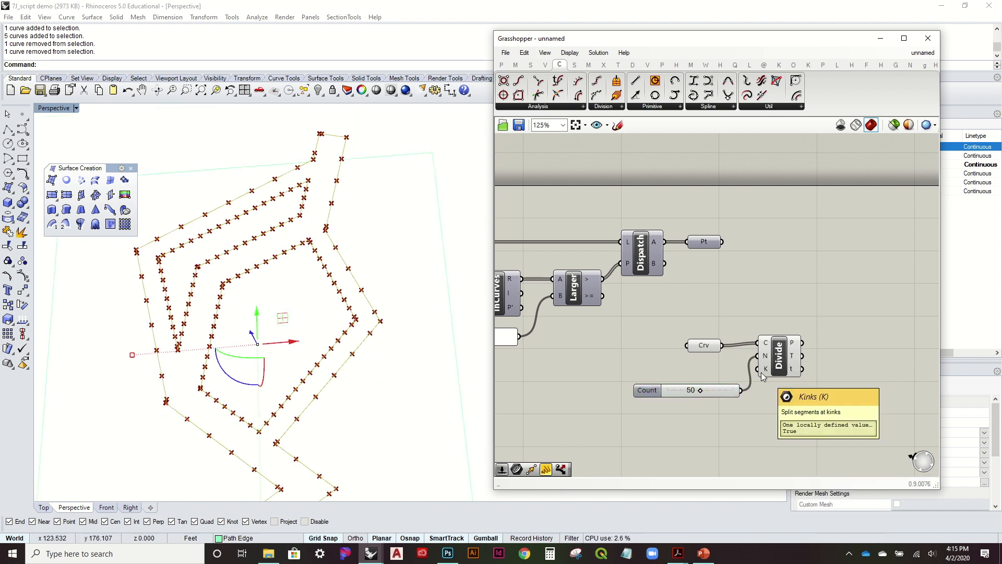
Flatten Divide Curve's points output and arrange the component with its Curve parameter and count slider below Dispatch
left_click_drag(734, 392, 720, 348)
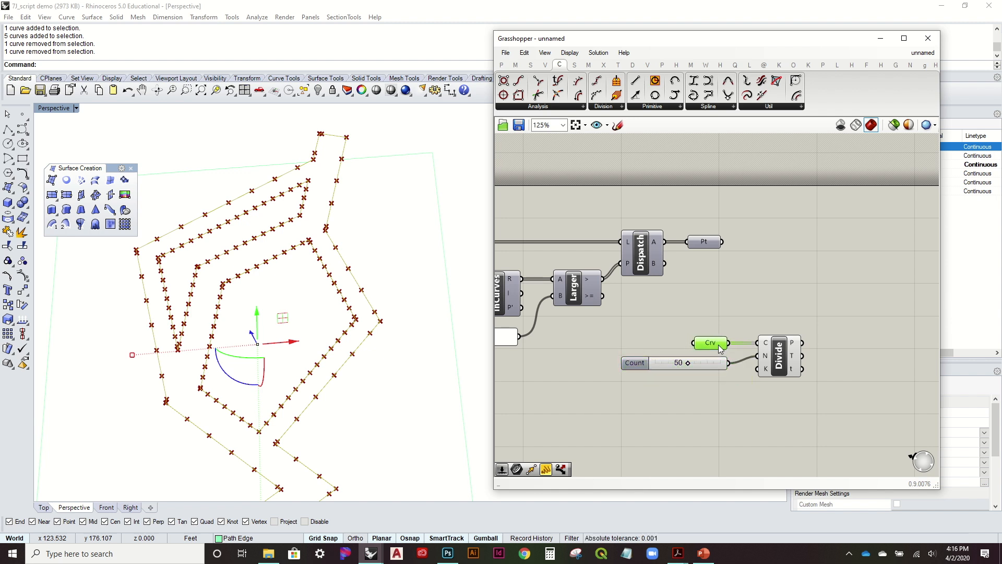
mouse_move(796, 348)
right_click(796, 348)
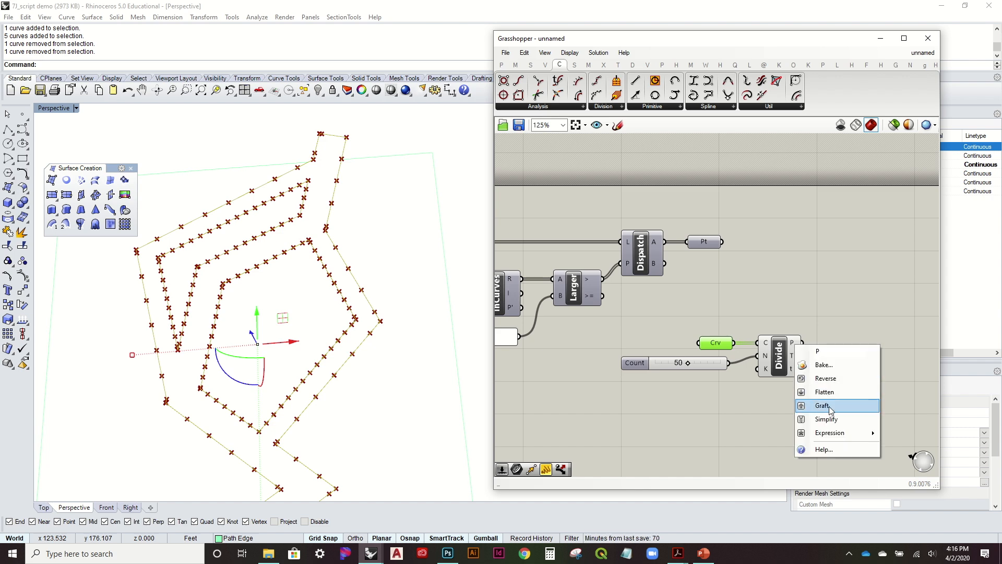
left_click(828, 390)
left_click_drag(823, 413, 701, 330)
left_click_drag(775, 351, 694, 379)
left_click(724, 321)
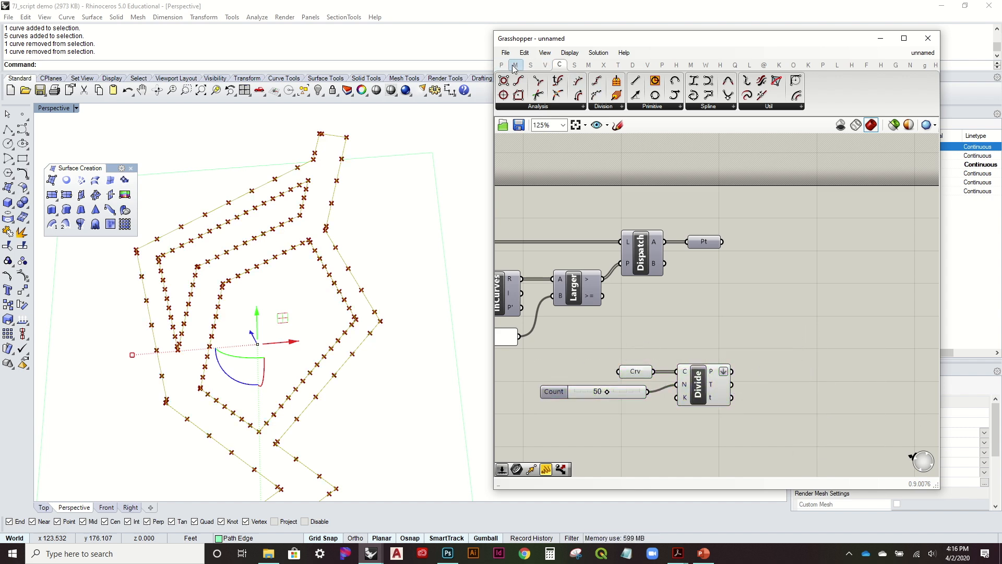
Add a Closest Point component fed by the dispatched Point parameter and the divided curve points, and move the Divide Curve group closer
left_click(546, 65)
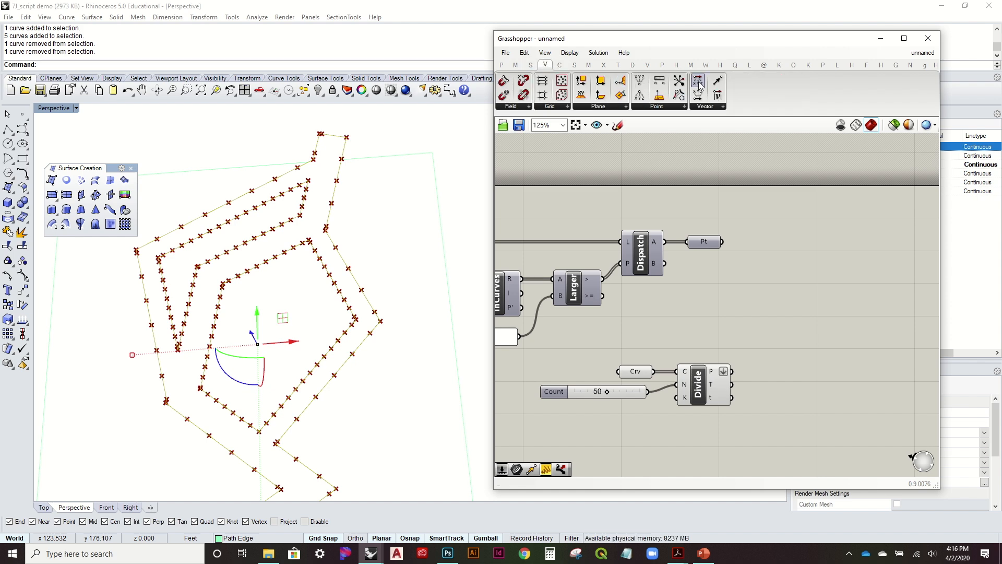
left_click_drag(776, 228, 794, 273)
left_click_drag(732, 371, 791, 263)
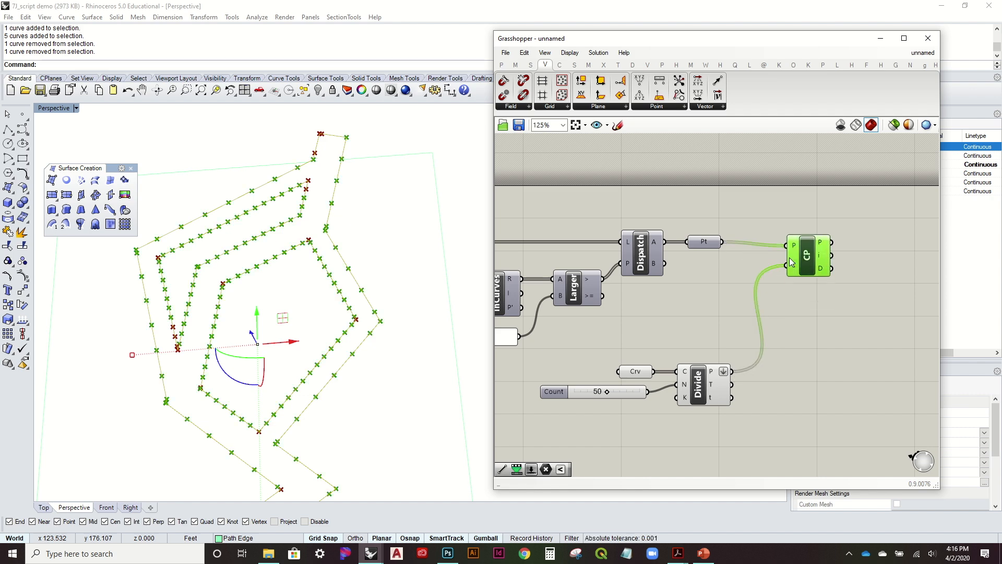
left_click_drag(755, 354, 549, 418)
left_click_drag(698, 386, 720, 336)
left_click(798, 294)
right_click_drag(797, 293, 735, 334)
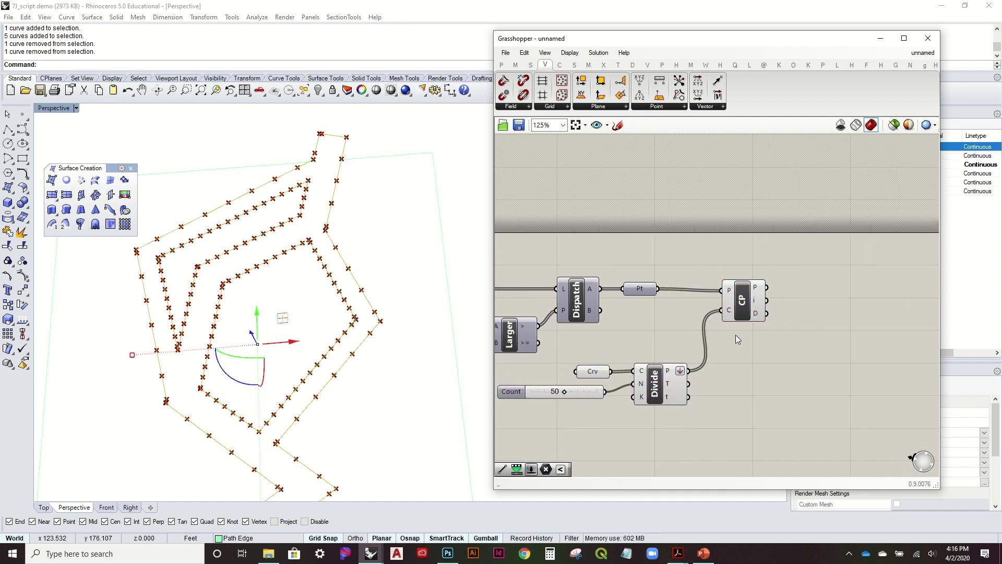
Add a Remap Numbers component and connect Closest Point's distance output to its value input
scroll(735, 334, "down", 4)
left_click(516, 64)
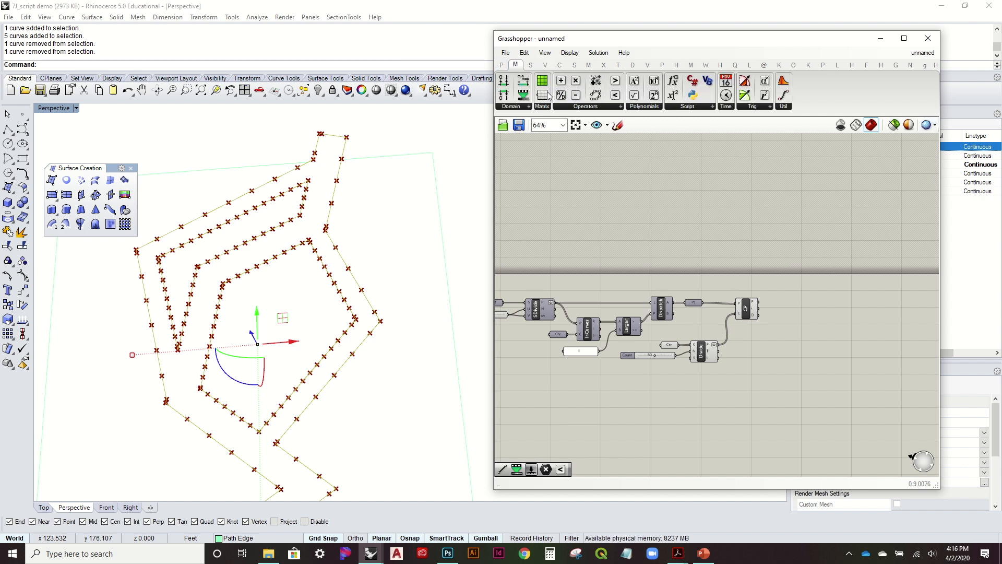
left_click_drag(828, 323, 800, 324)
scroll(785, 327, "up", 4)
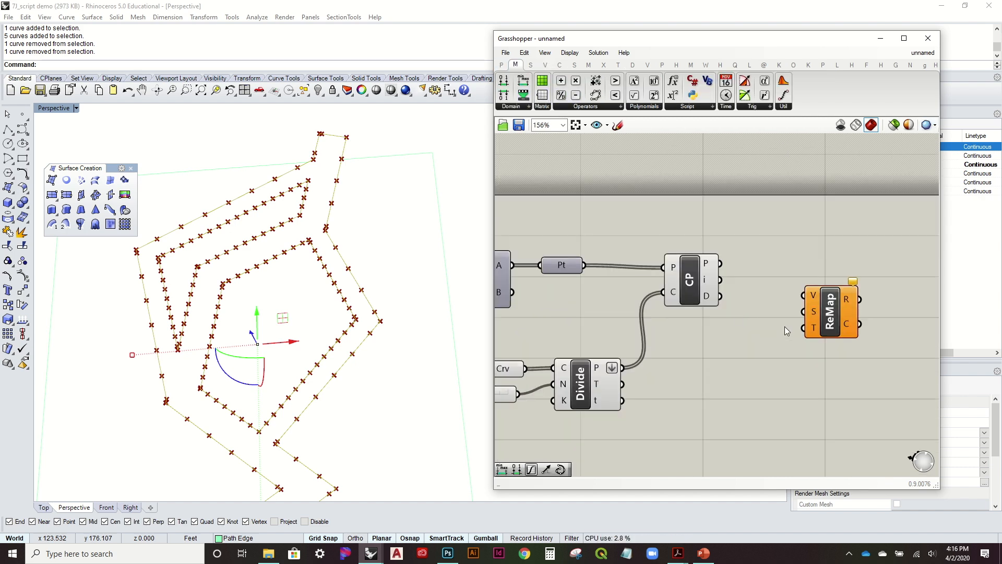
mouse_move(721, 296)
left_mouse_down()
mouse_move(813, 296)
mouse_move(805, 309)
left_mouse_up()
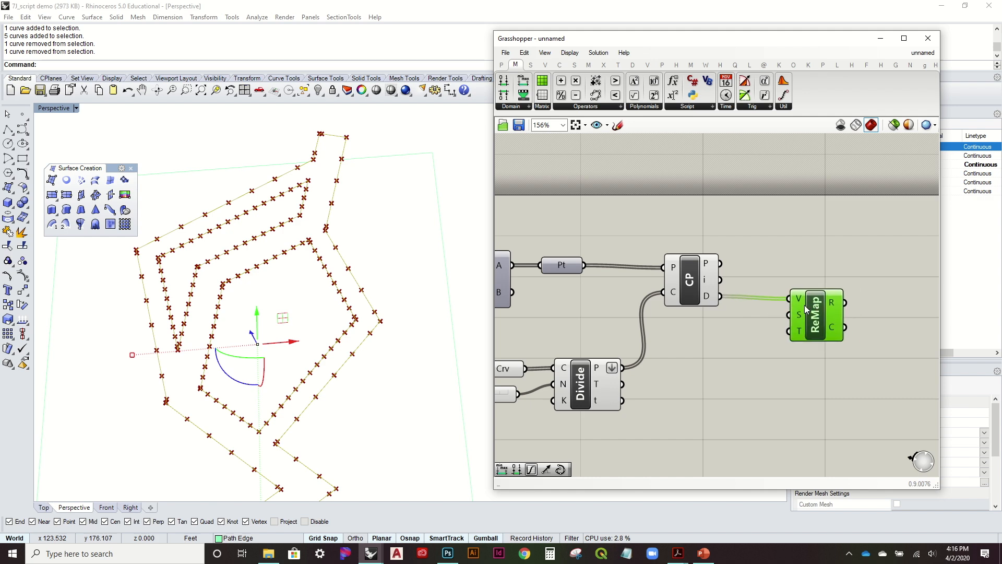
Add a Bounds component that takes the closest point distances and supplies the source domain of Remap Numbers
left_click_drag(739, 355, 740, 354)
left_click_drag(720, 296, 712, 351)
left_click_drag(820, 320, 856, 314)
left_click_drag(749, 353, 760, 343)
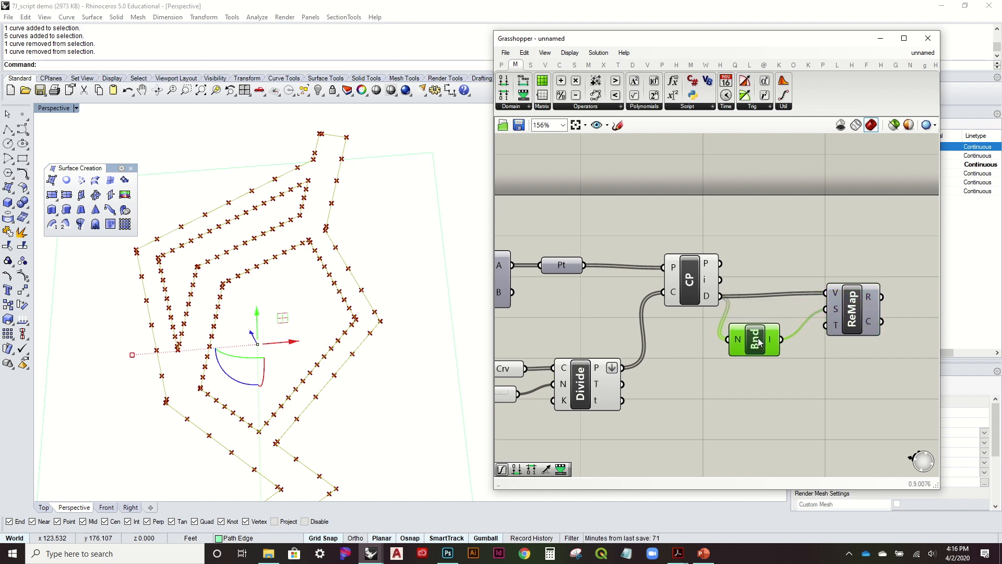
Add a Graph Mapper after Remap Numbers and connect the remapped values to it
left_click(500, 65)
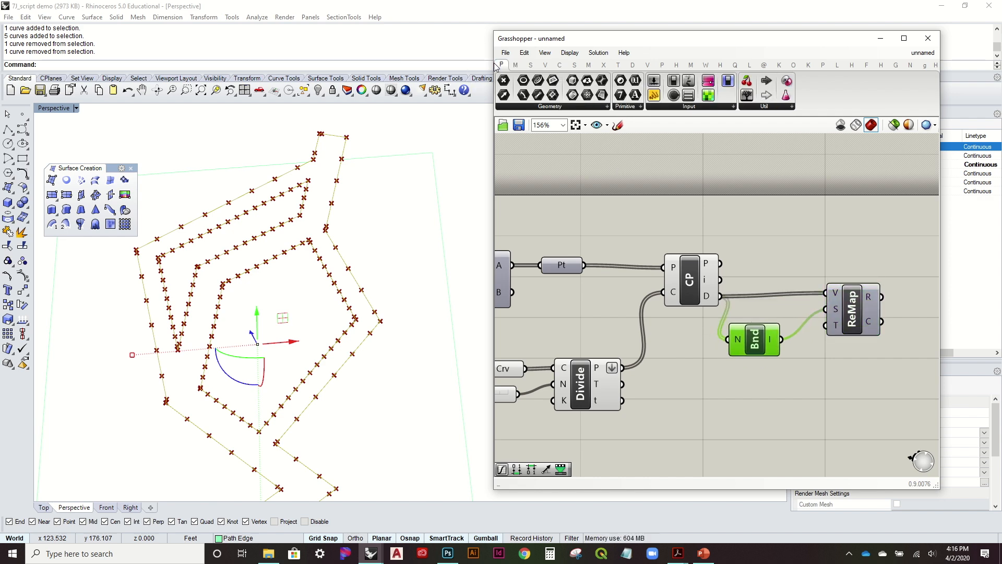
left_click(704, 107)
left_click(673, 230)
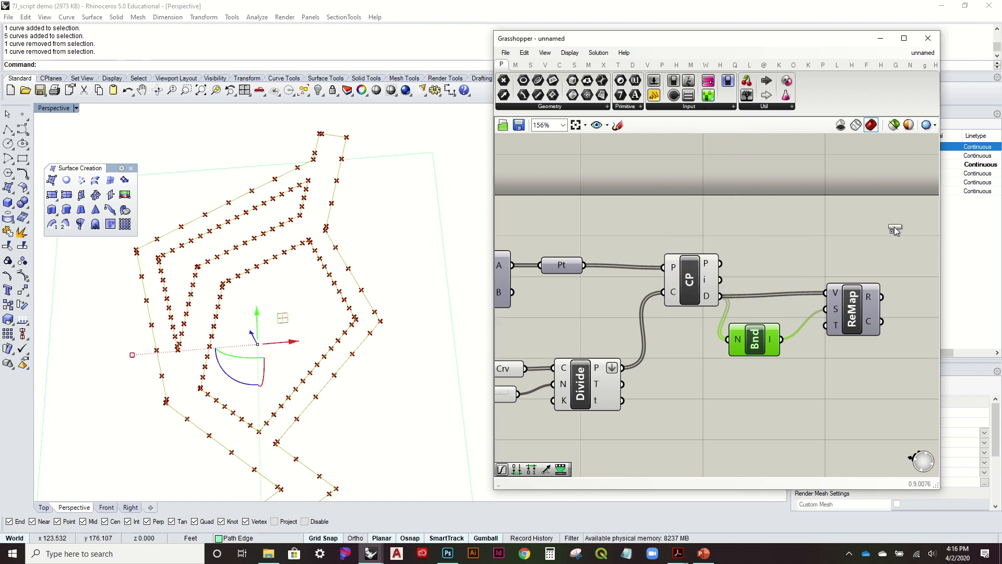
left_click(815, 223)
right_click_drag(815, 223, 679, 216)
left_click_drag(719, 224, 833, 293)
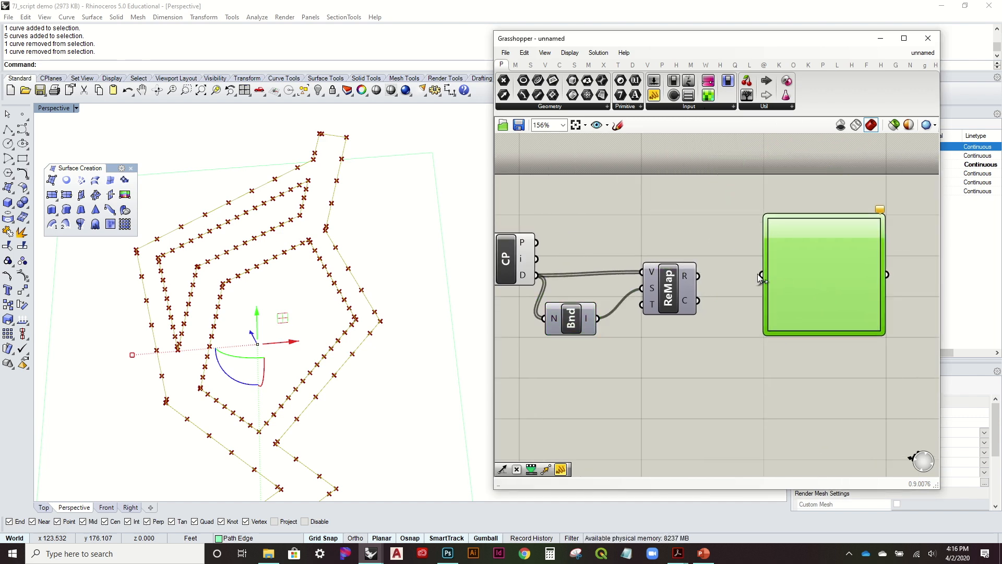
Set the Graph Mapper to the Bezier type and shape its handles into a smooth S-curve from lower to upper corner
right_click(823, 286)
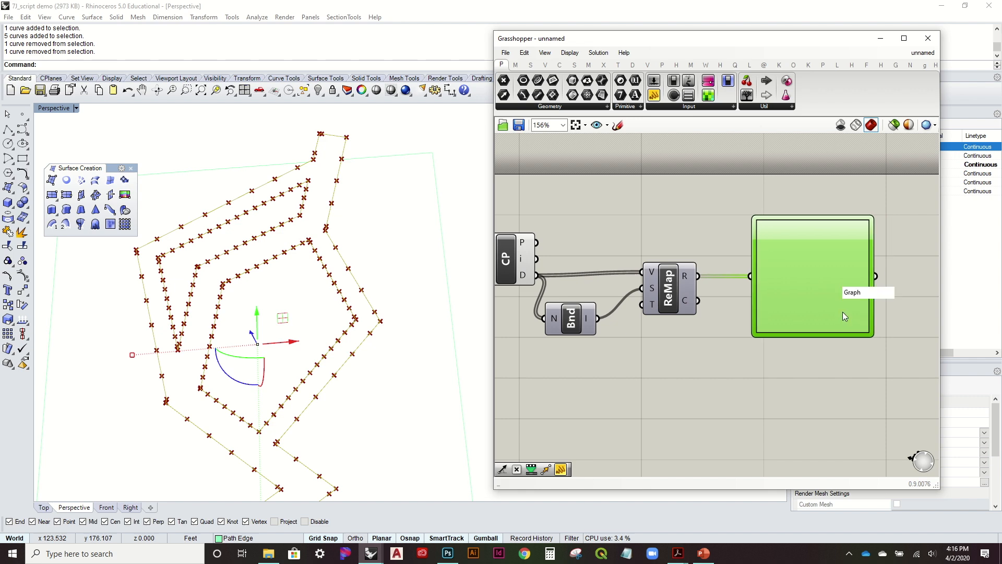
mouse_move(869, 435)
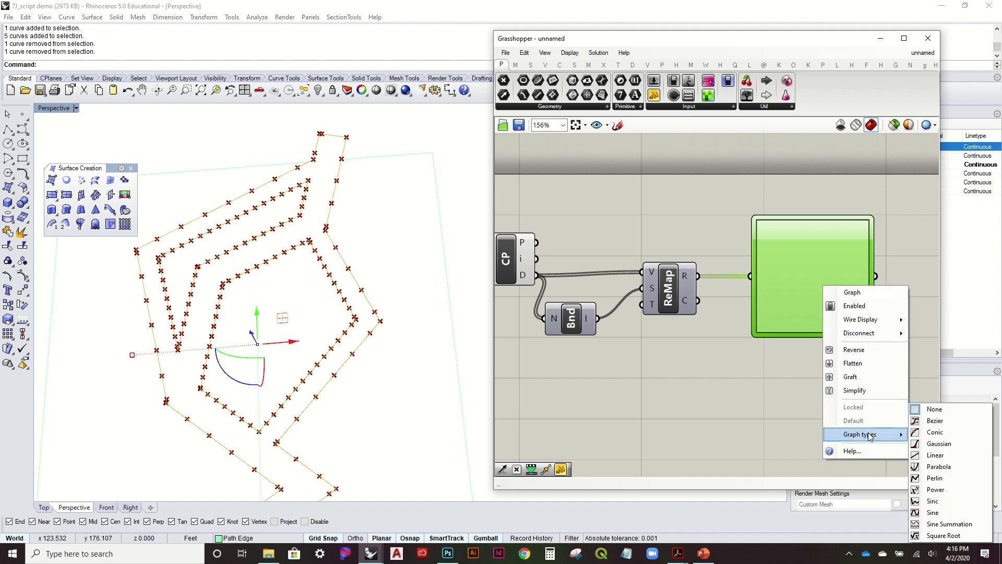
left_click(948, 418)
left_click_drag(794, 326, 829, 344)
left_click_drag(840, 247, 824, 209)
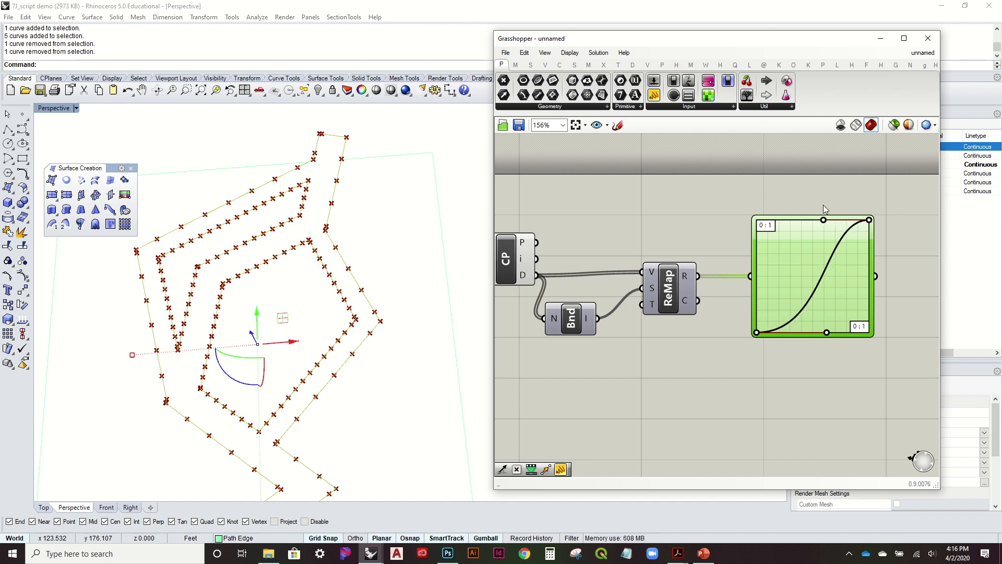
Turn off the preview of the path edge Curve parameter, Divide Curve and Closest Point
left_click(570, 219)
scroll(335, 272, "down", 6)
left_click(443, 260)
mouse_move(353, 263)
right_mouse_down()
mouse_move(351, 234)
mouse_move(352, 259)
right_mouse_up()
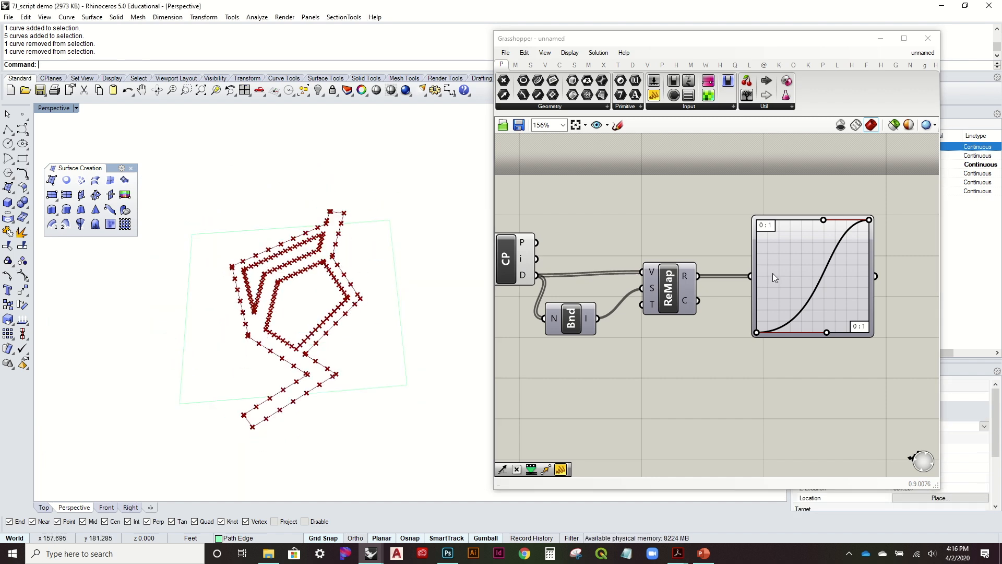
scroll(790, 267, "down", 3)
left_click_drag(650, 343, 528, 233)
right_click(575, 222)
left_click(641, 246)
left_click(664, 226)
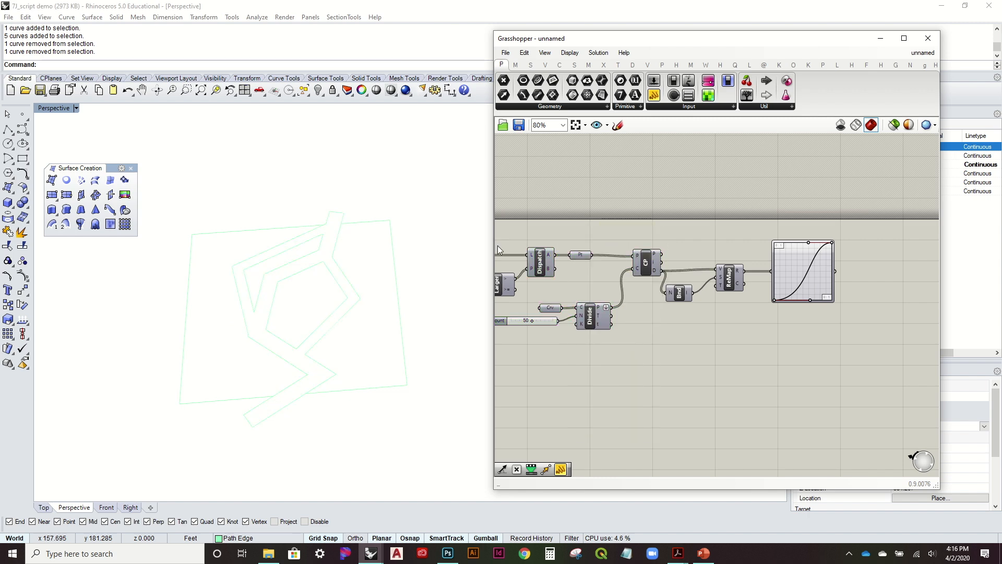
Make Focus Area the current Rhino layer and turn off the Path Edge layer, shifting the Grasshopper window aside meanwhile
right_click_drag(916, 247, 913, 272)
left_click_drag(847, 44, 622, 47)
left_click(890, 148)
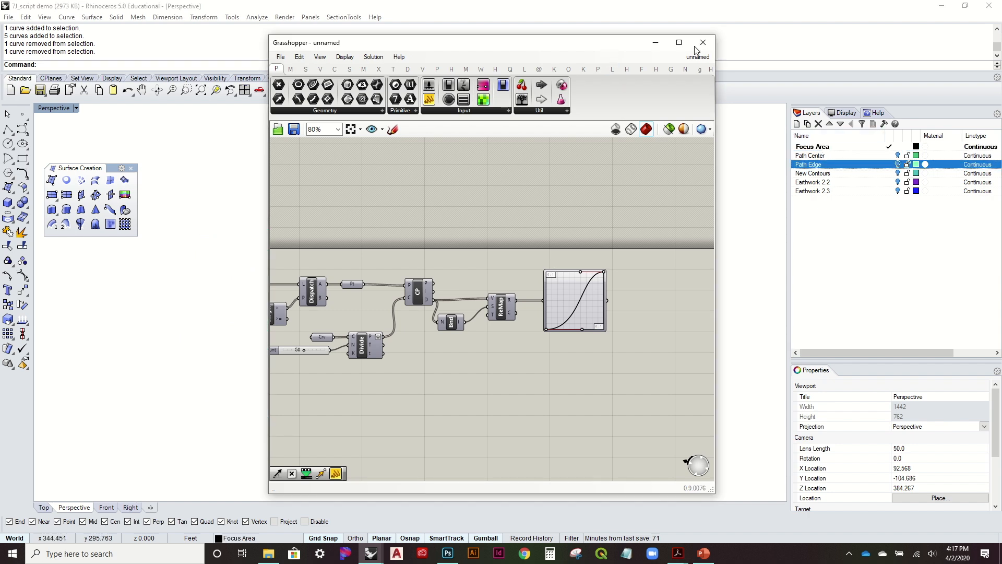
left_click_drag(614, 42, 897, 40)
Add a Move component at the end of the script and connect the focus area points to its geometry input
scroll(973, 332, "down", 3)
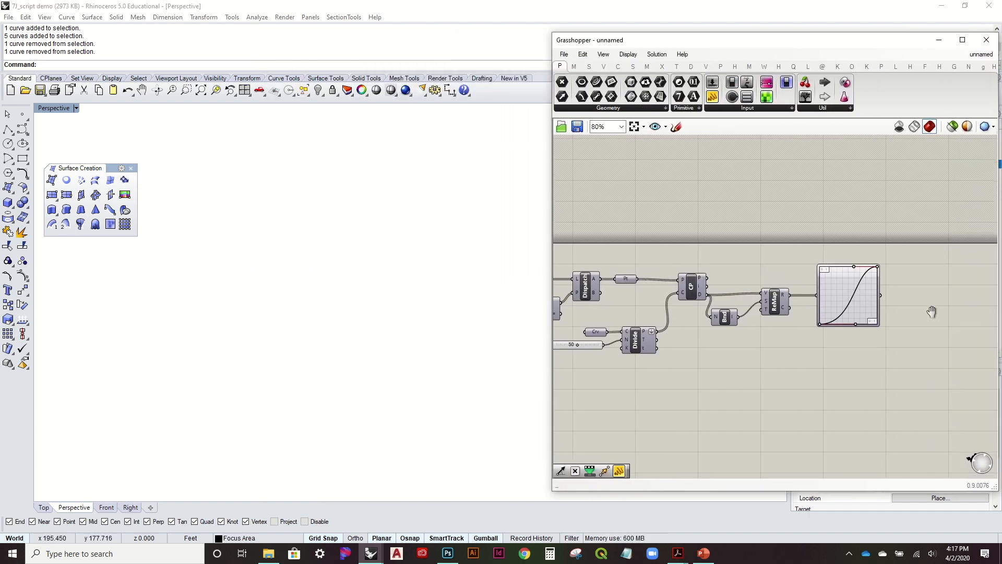
scroll(937, 318, "up", 3)
scroll(933, 315, "up", 2)
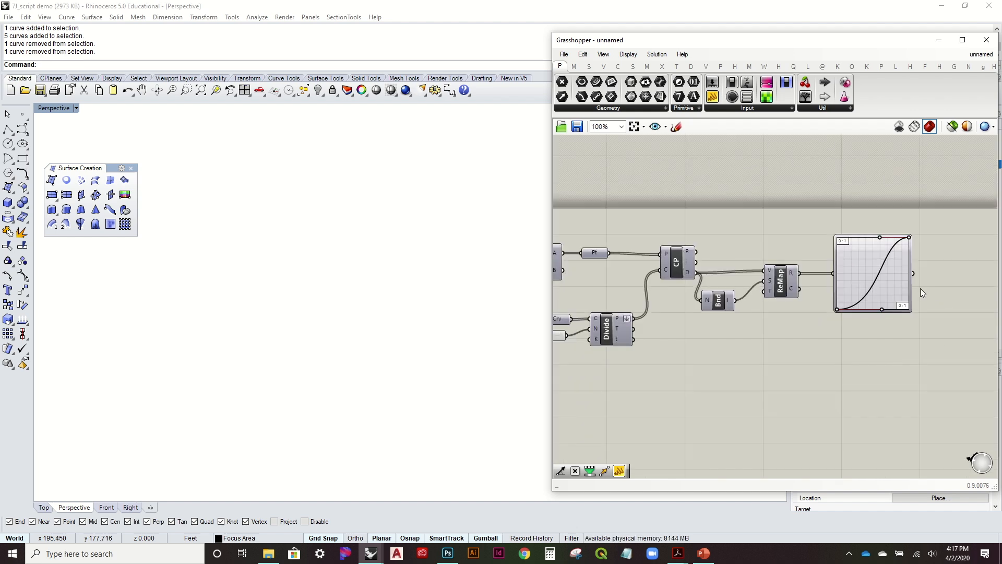
double_click(701, 214)
type("move")
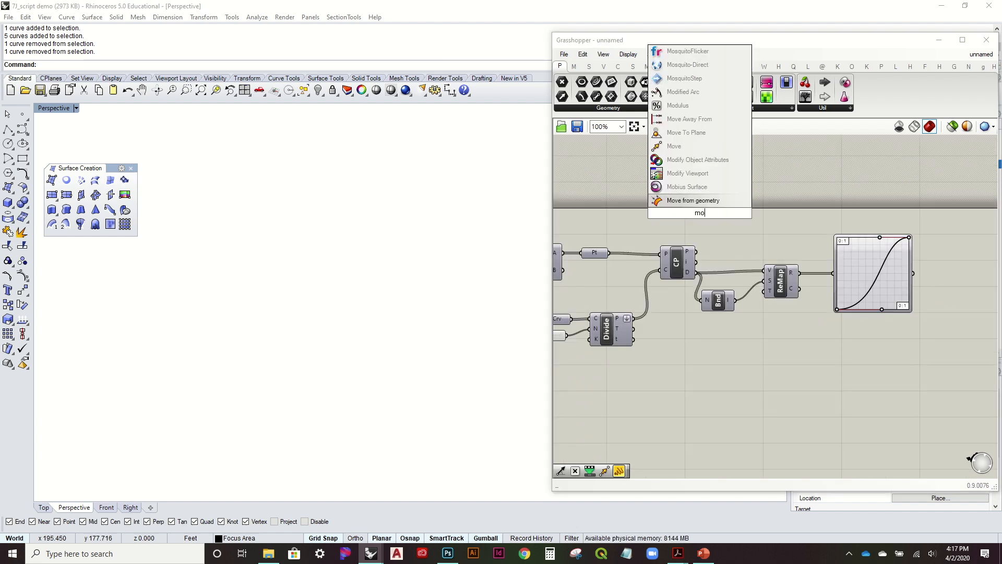
key("Return")
left_click_drag(683, 207, 969, 236)
Add a Unit Z vector component and connect it to the motion input of Move
double_click(931, 317)
type("z")
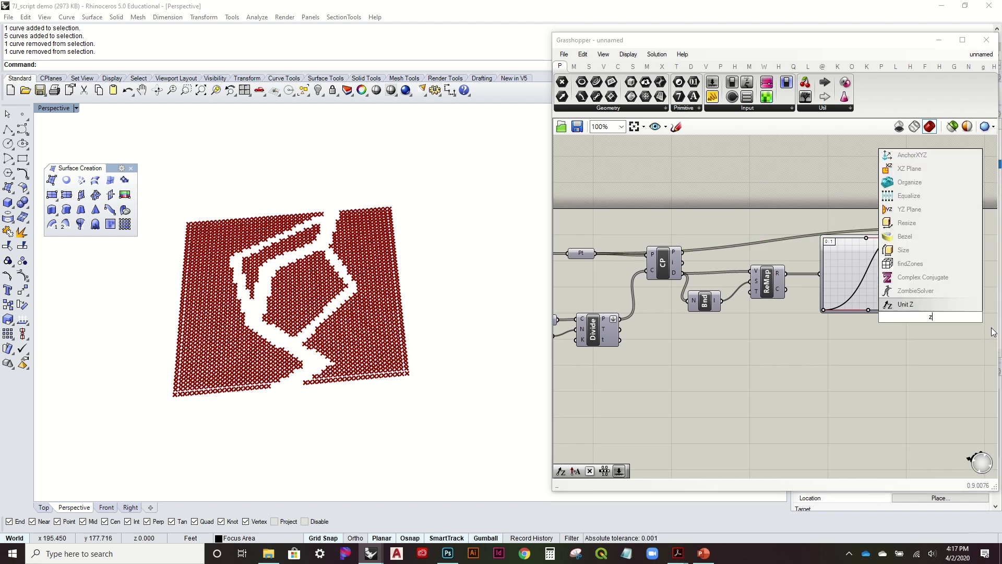
key("Return")
left_click_drag(949, 316, 988, 247)
left_click_drag(909, 317, 936, 279)
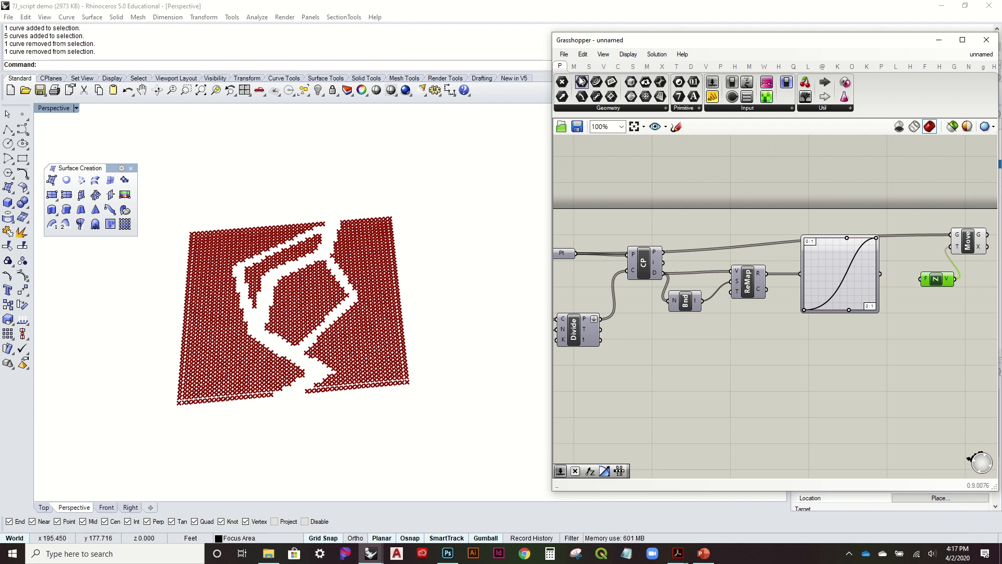
Multiply the Graph Mapper output by a new number slider set to 3 with a lower limit of -15
left_click(573, 67)
left_click_drag(907, 296, 842, 281)
double_click(827, 336)
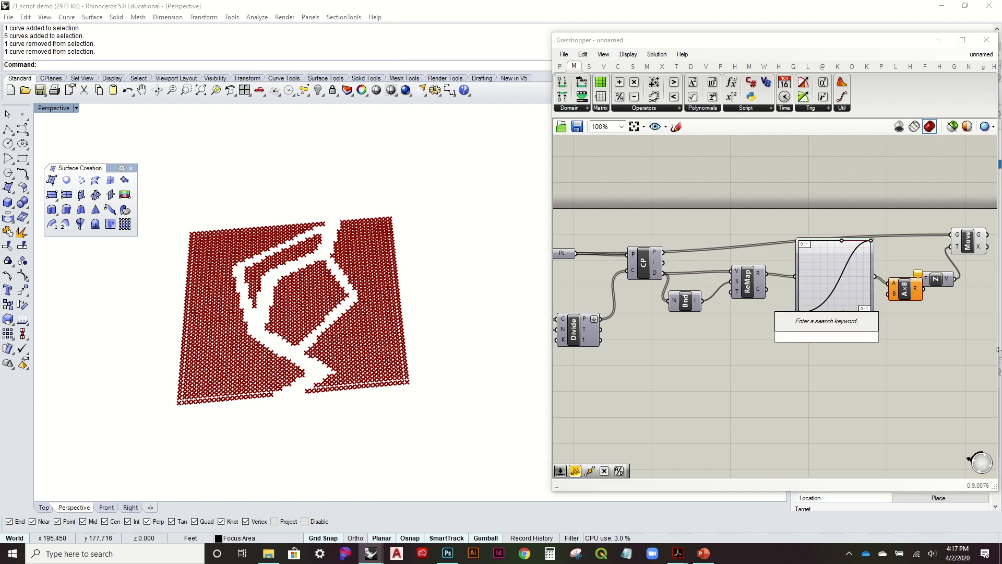
type("-15<3")
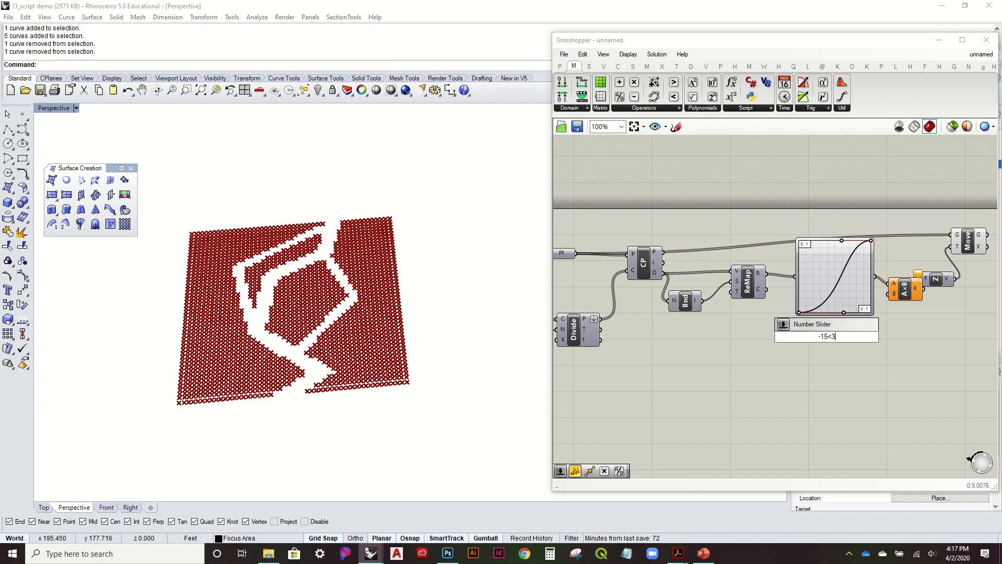
type("<1")
key("Return")
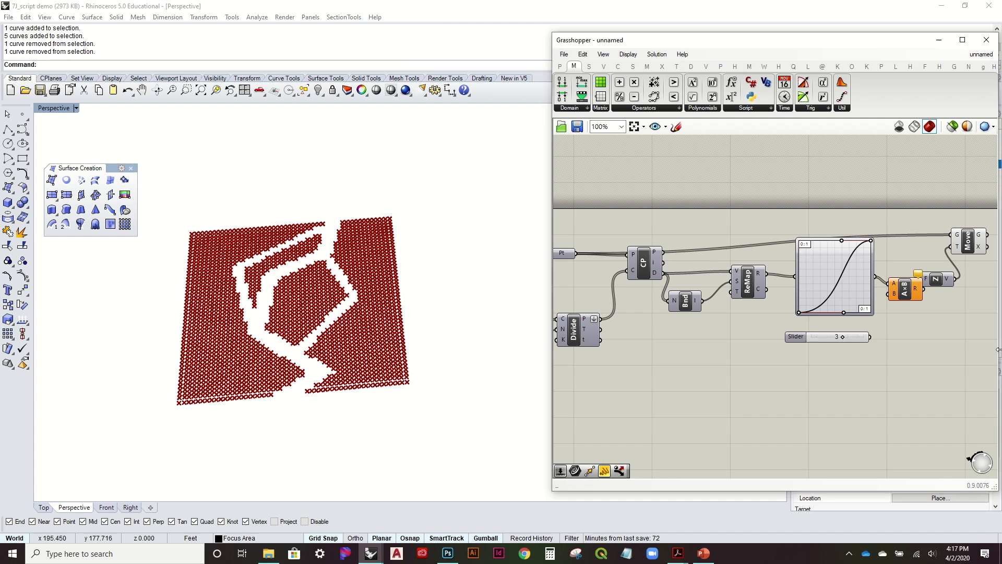
scroll(901, 320, "up", 3)
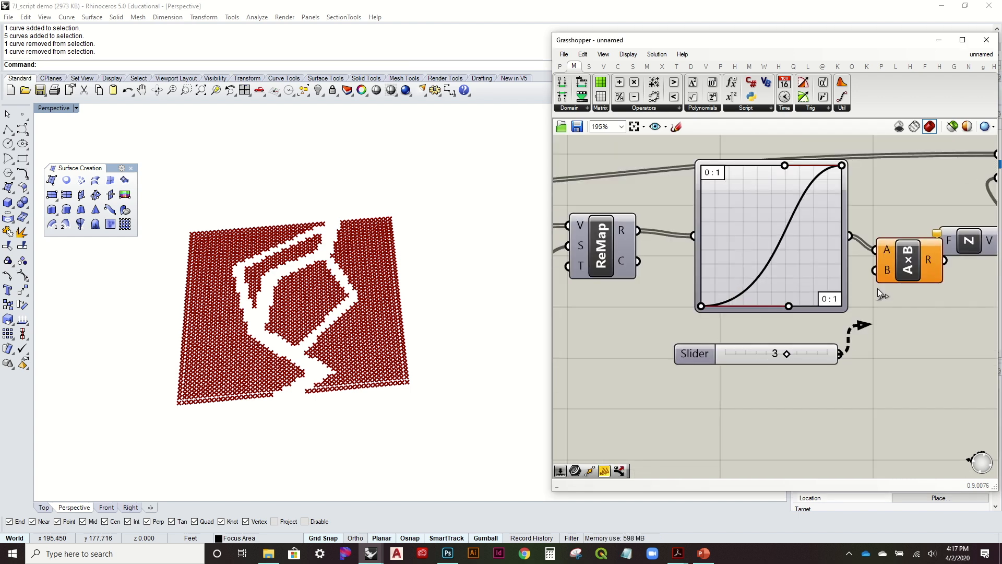
left_click_drag(878, 288, 876, 271)
Connect the Multiplication result to the factor input of Unit Z
right_click_drag(945, 273, 786, 302)
mouse_move(810, 276)
left_mouse_down()
mouse_move(833, 275)
mouse_move(803, 268)
left_mouse_up()
left_click(765, 274)
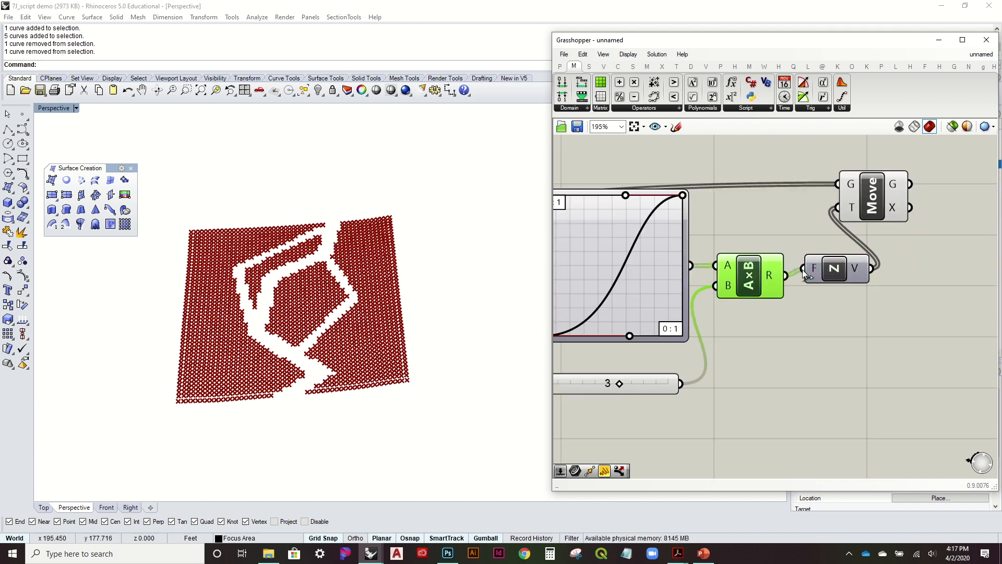
right_click_drag(347, 351, 432, 311)
Rearrange the components from Remap Numbers to Move so they are spaced out in a tidy row
left_click_drag(877, 209, 931, 204)
left_click(933, 248)
scroll(911, 243, "down", 2)
right_click_drag(879, 234, 882, 289)
left_click_drag(739, 304, 722, 310)
left_click(605, 309)
left_click_drag(607, 312, 604, 321)
left_click(957, 283)
left_click_drag(923, 264, 940, 277)
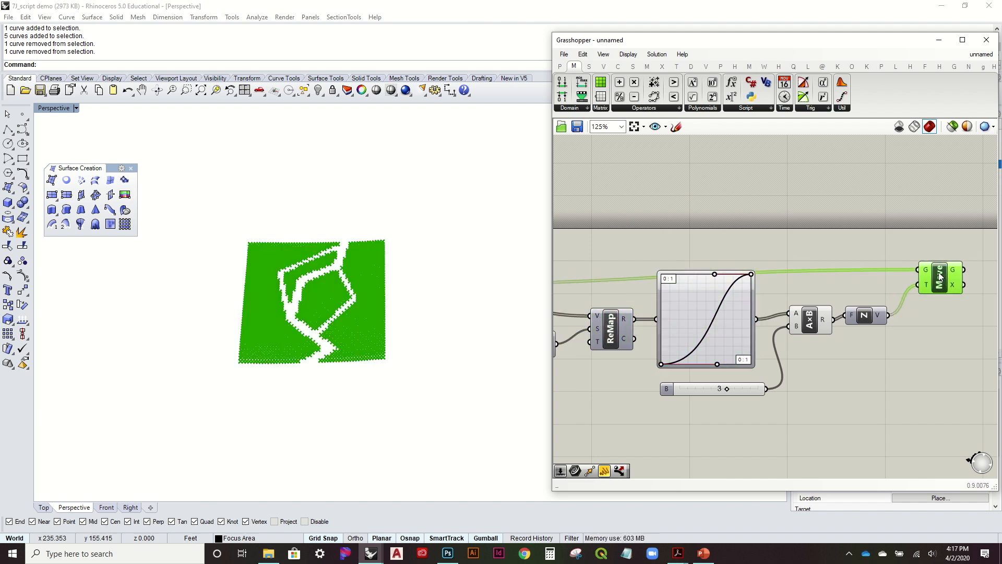
left_click(861, 261)
Set the number slider feeding the Multiplication to -8
scroll(828, 288, "down", 4)
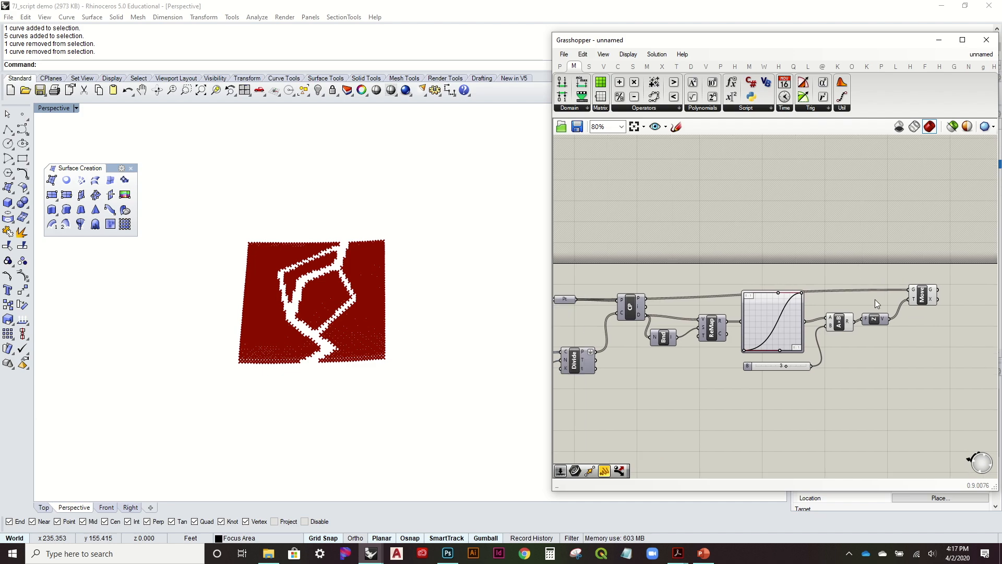
scroll(796, 367, "up", 2)
right_click_drag(371, 333, 396, 298)
scroll(322, 329, "up", 5)
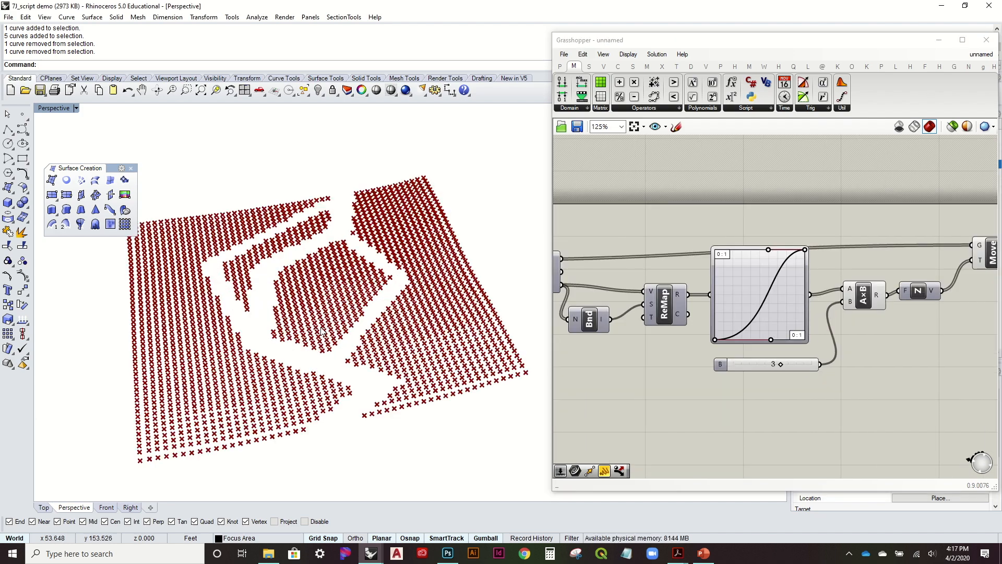
left_click_drag(779, 364, 751, 381)
right_click_drag(314, 407, 284, 401)
Reshape the Graph Mapper's Bezier into an arch by raising its lower handle and dropping its end point to the baseline
left_click_drag(770, 342, 738, 269)
left_click_drag(805, 249, 790, 331)
right_click_drag(401, 328, 413, 351)
left_click(797, 343)
Add a Replace Items component and connect the Divide Surface points to its list input
scroll(860, 293, "down", 3)
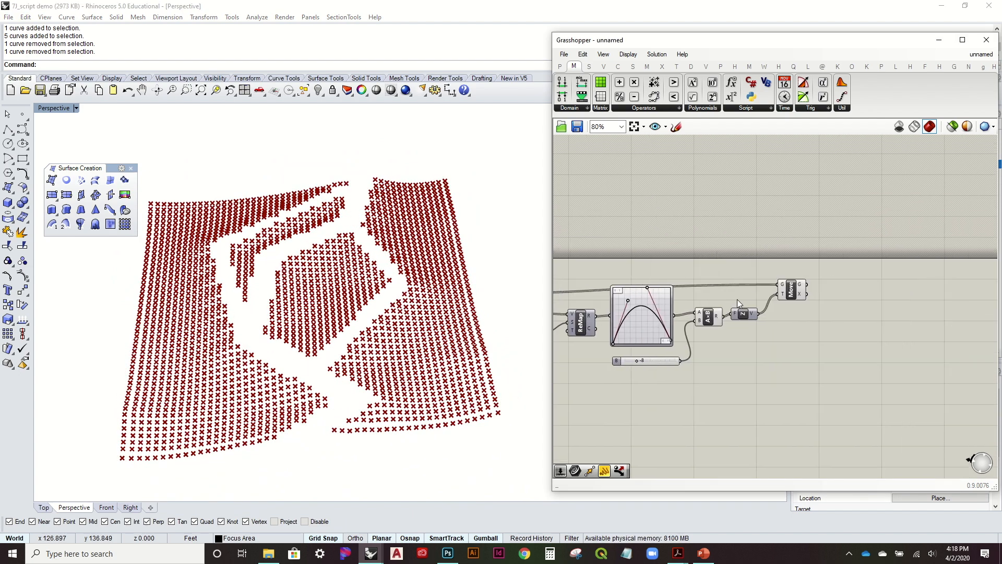
right_click_drag(727, 293, 867, 312)
scroll(866, 313, "down", 3)
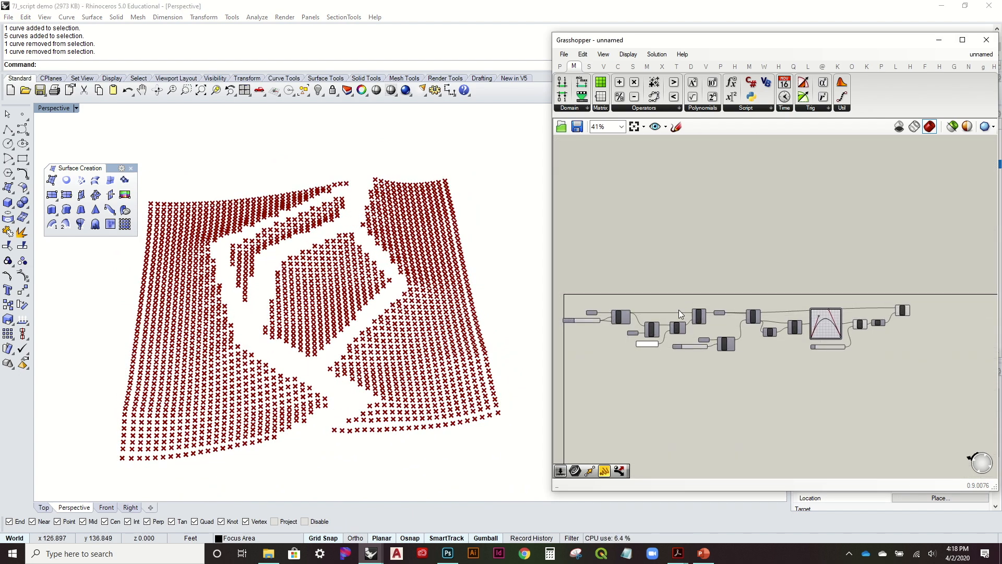
scroll(672, 309, "up", 4)
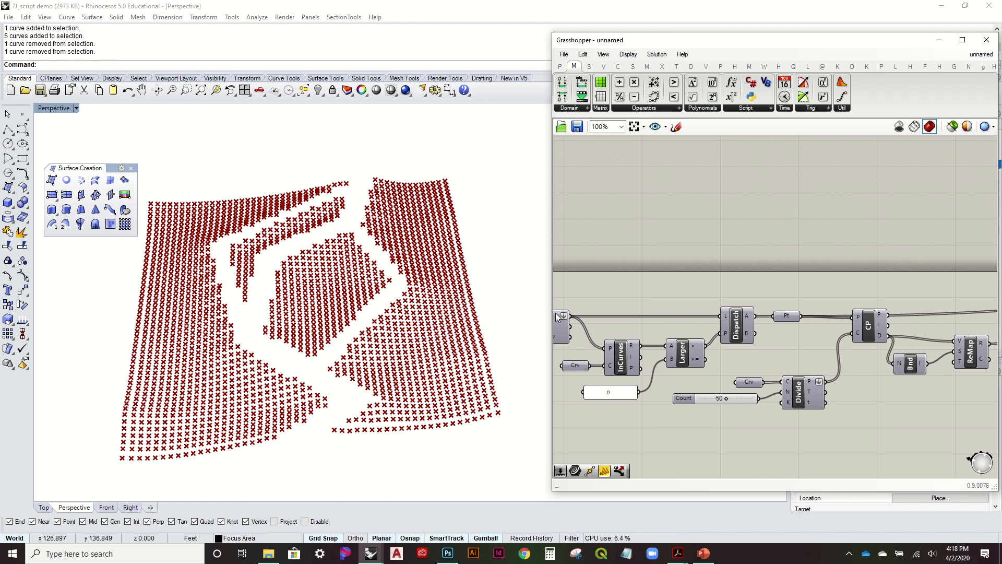
left_click(589, 67)
left_click(587, 108)
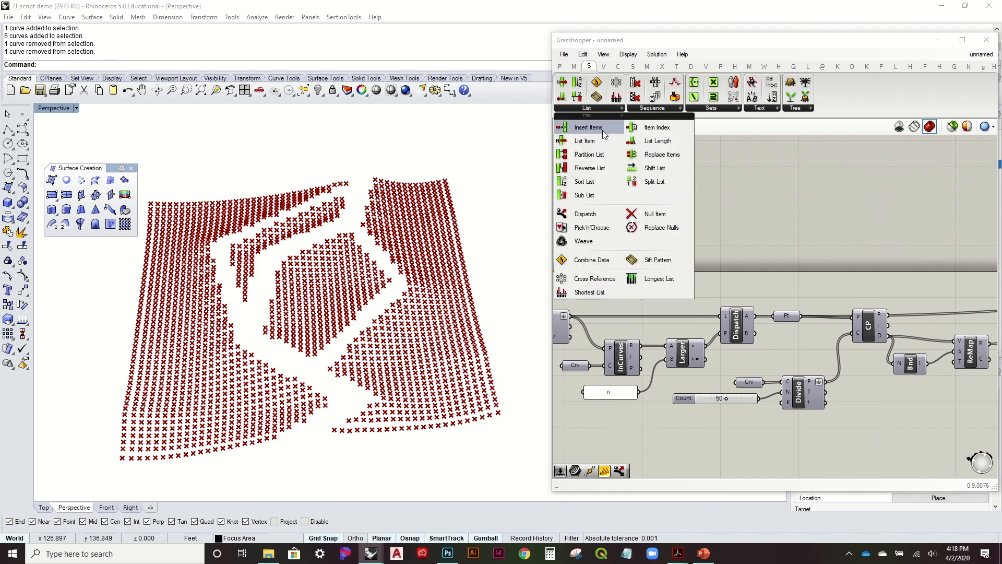
left_click(646, 156)
left_click(683, 285)
right_click_drag(712, 281, 788, 277)
left_click_drag(645, 312, 866, 255)
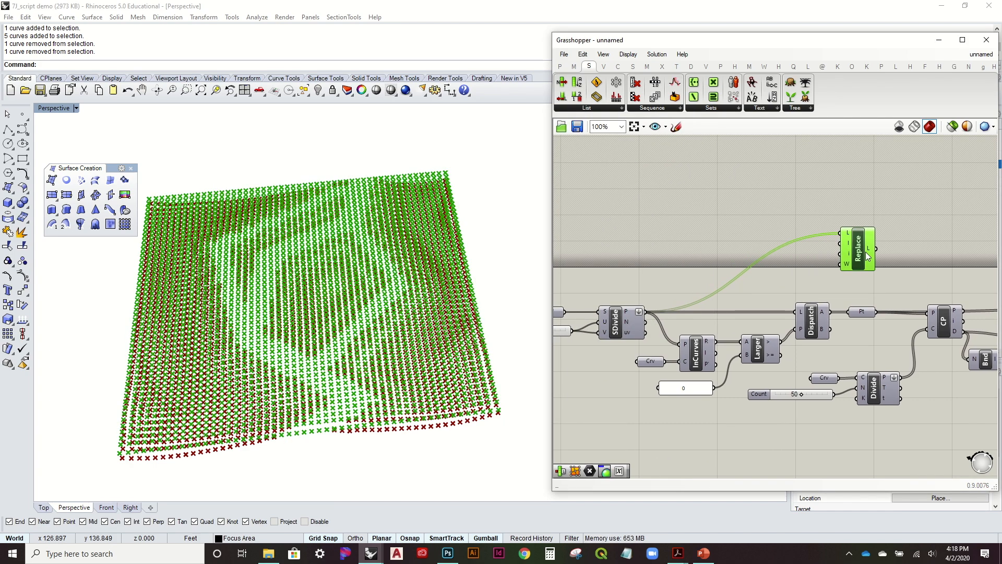
Add an Item Index component and feed it the Divide Surface points as list and the dispatched points as items
right_click_drag(866, 255, 846, 254)
left_click(600, 107)
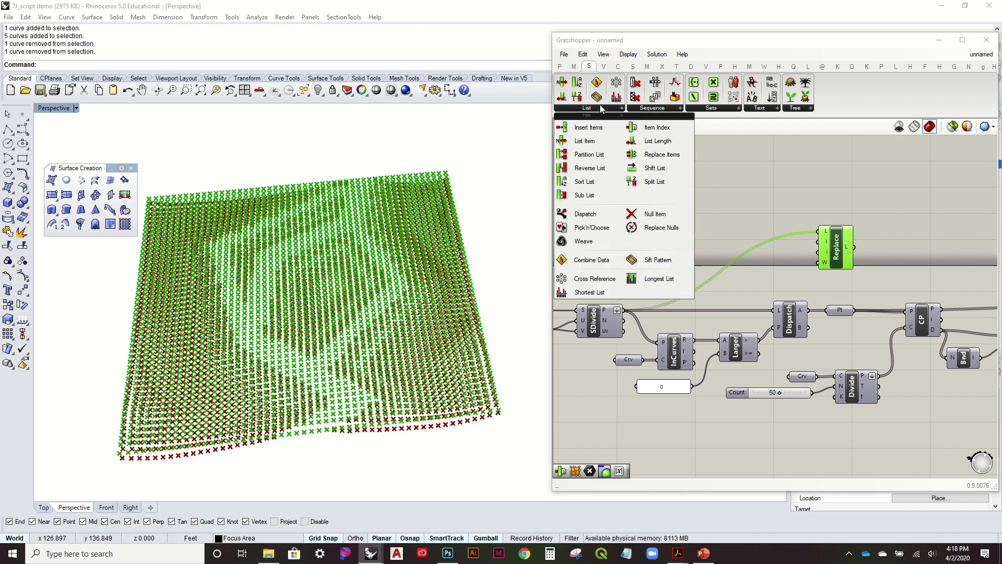
left_click_drag(657, 127, 731, 273)
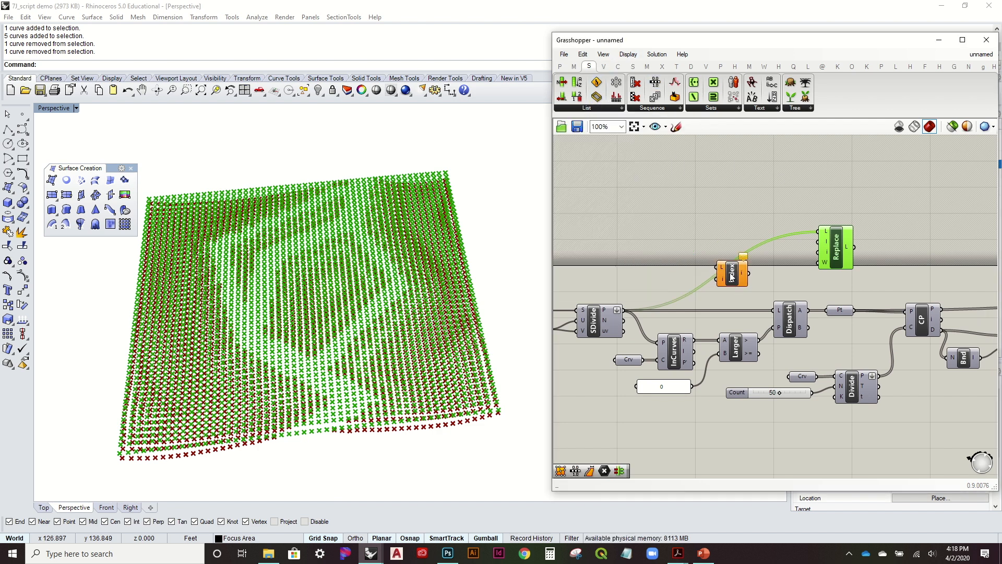
left_click_drag(624, 311, 718, 267)
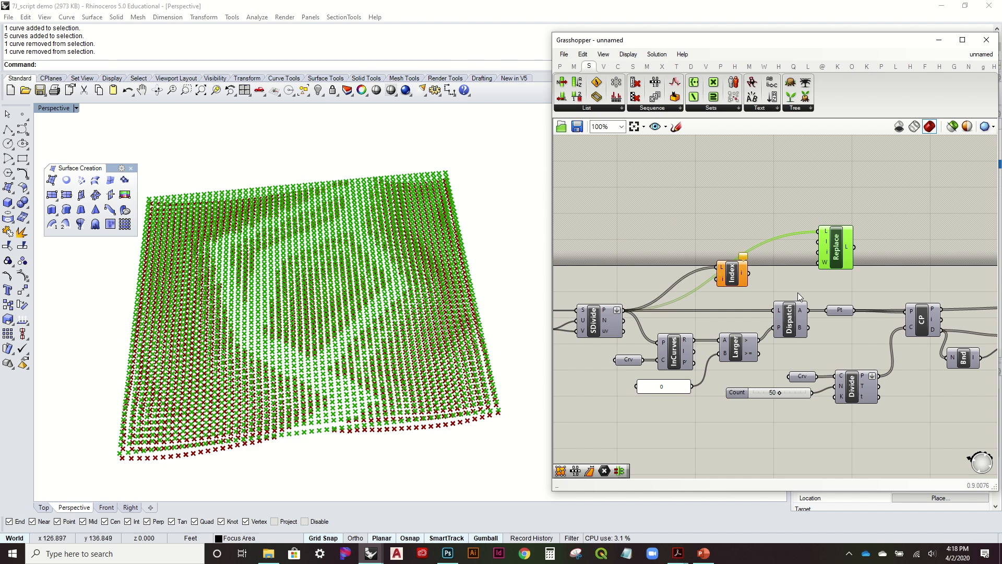
left_click_drag(809, 310, 687, 223)
Move Item Index and Replace Items beyond Move and connect the item indices to the index input of Replace Items
scroll(758, 249, "down", 2)
scroll(687, 224, "down", 2)
right_click_drag(767, 237, 621, 261)
left_click_drag(630, 267, 870, 291)
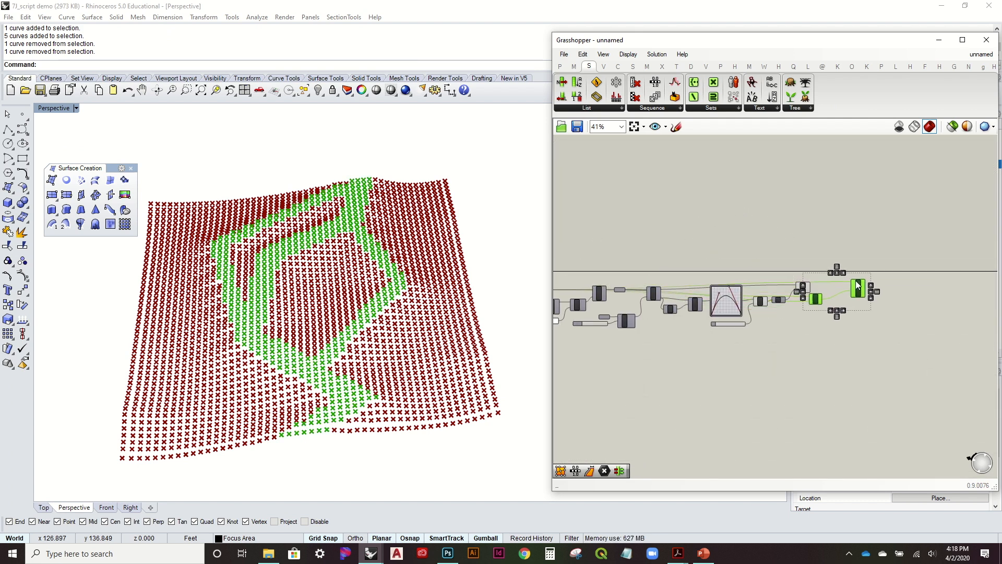
left_click(840, 273)
scroll(840, 272, "up", 4)
Connect the moved points to the items input of Replace Items and turn off the preview of the components before it
left_click(744, 309)
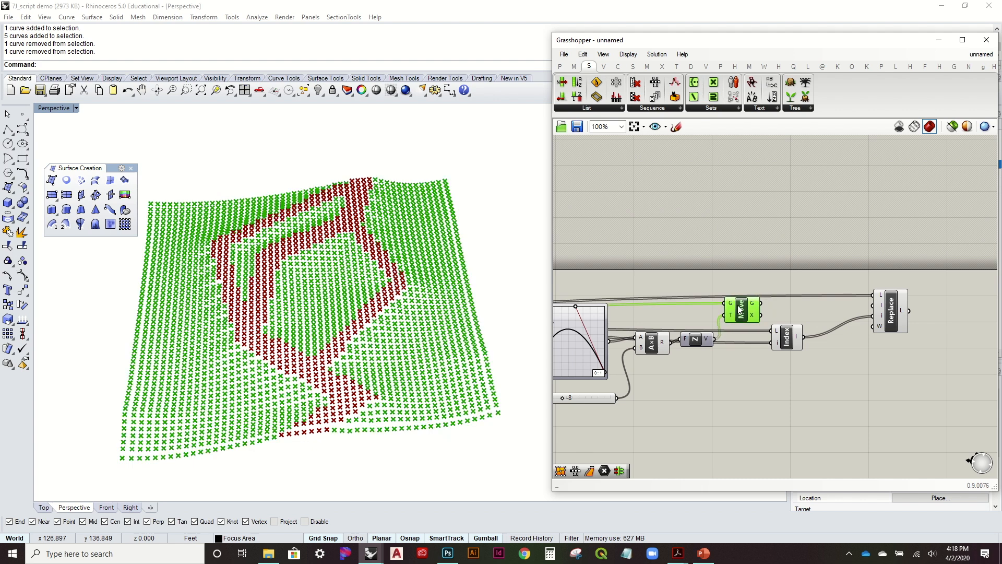
left_click_drag(858, 383, 607, 250)
right_click(674, 222)
left_click(712, 246)
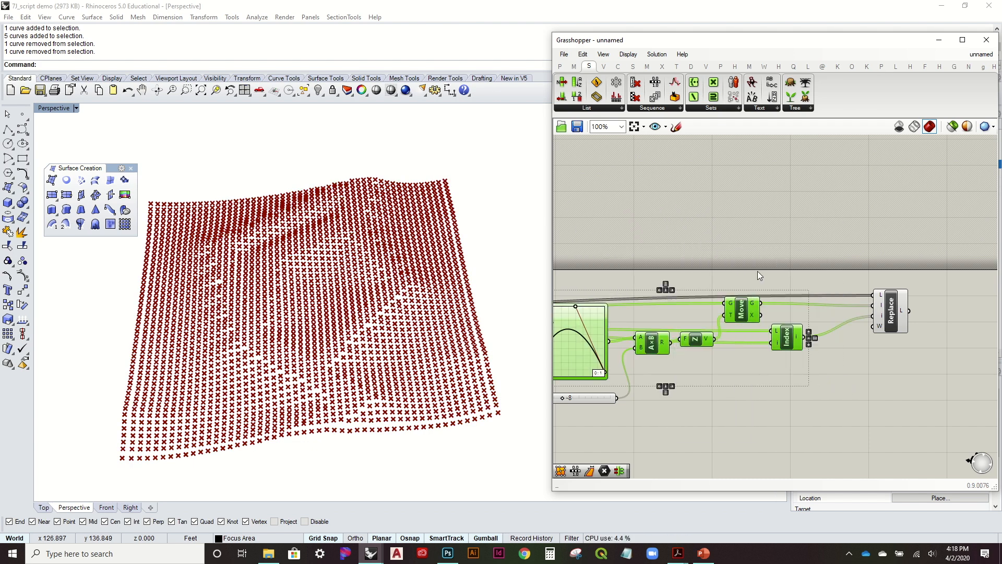
left_click(756, 275)
Add a Surface From Points component and connect the Replace Items list to its points input
mouse_move(480, 253)
right_mouse_down()
mouse_move(485, 263)
mouse_move(488, 175)
mouse_move(490, 263)
right_mouse_up()
right_click_drag(675, 260, 621, 245)
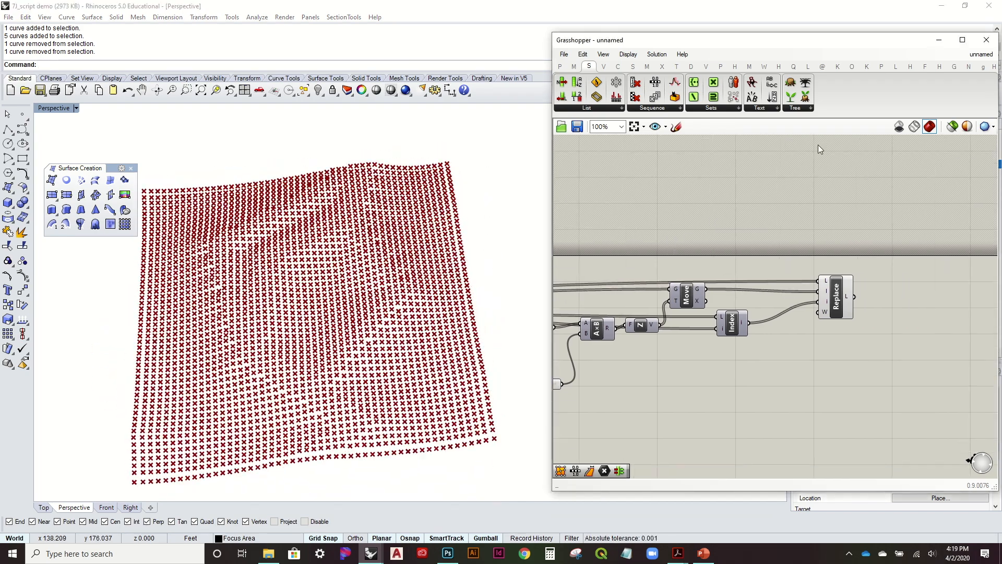
left_click(633, 67)
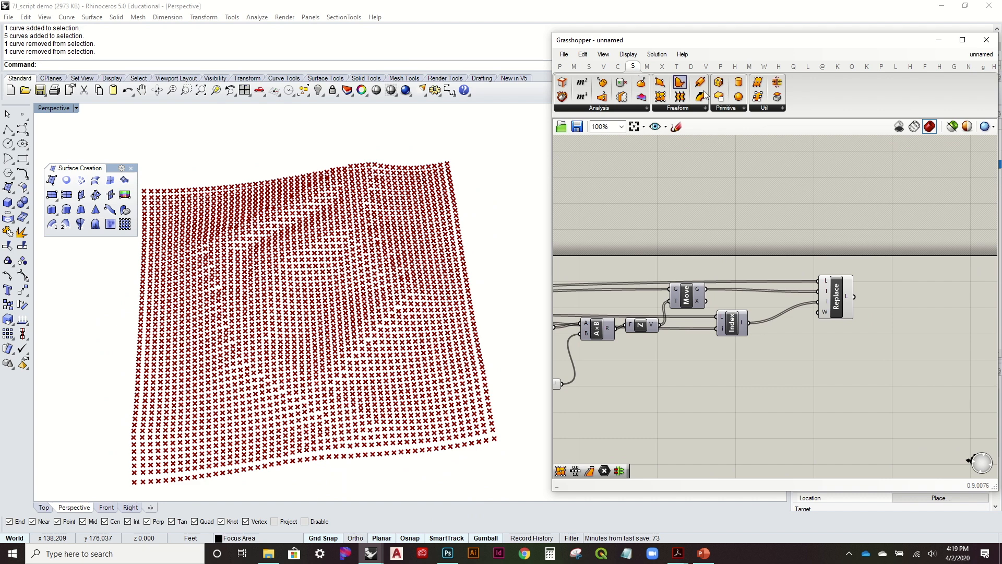
left_click_drag(931, 316, 931, 315)
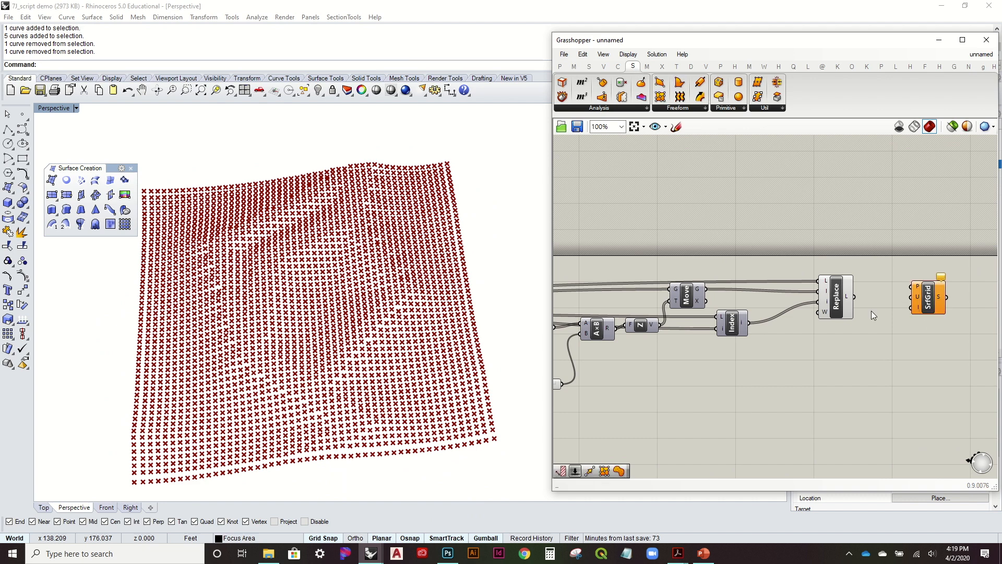
left_click_drag(844, 304, 822, 292)
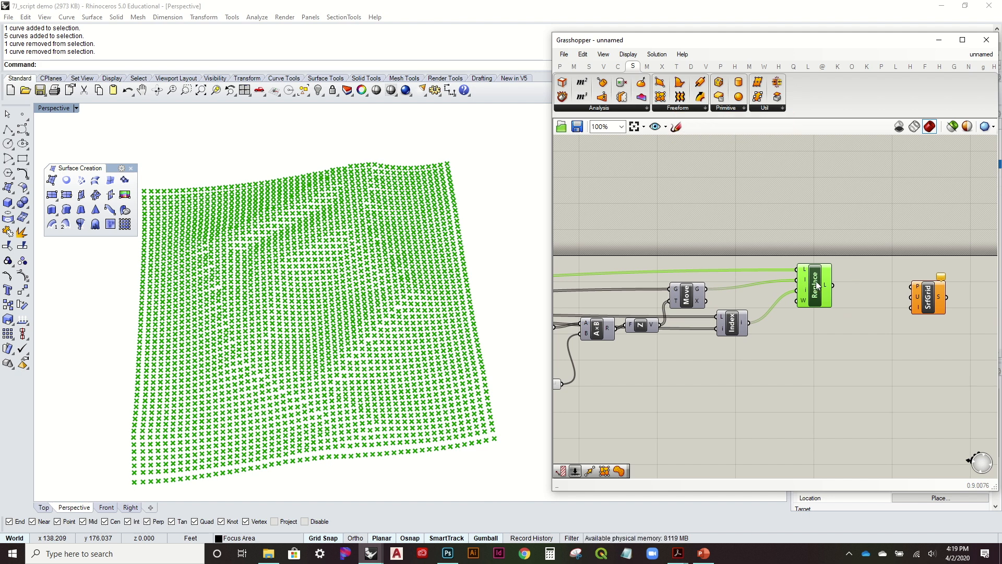
left_click_drag(834, 285, 915, 291)
Set the expression x+1 on the U input of Surface From Points
right_click(916, 303)
mouse_move(938, 420)
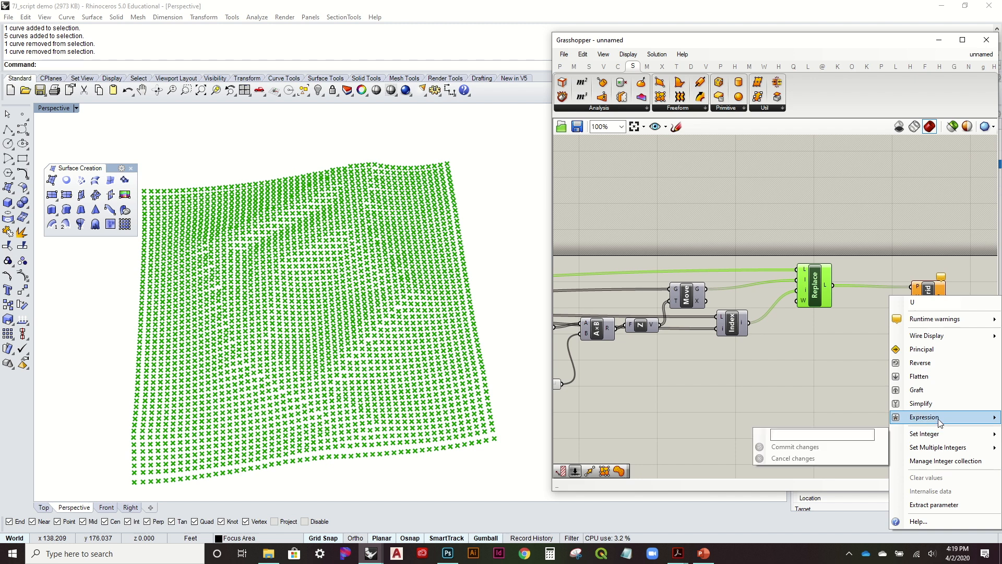
left_click(856, 426)
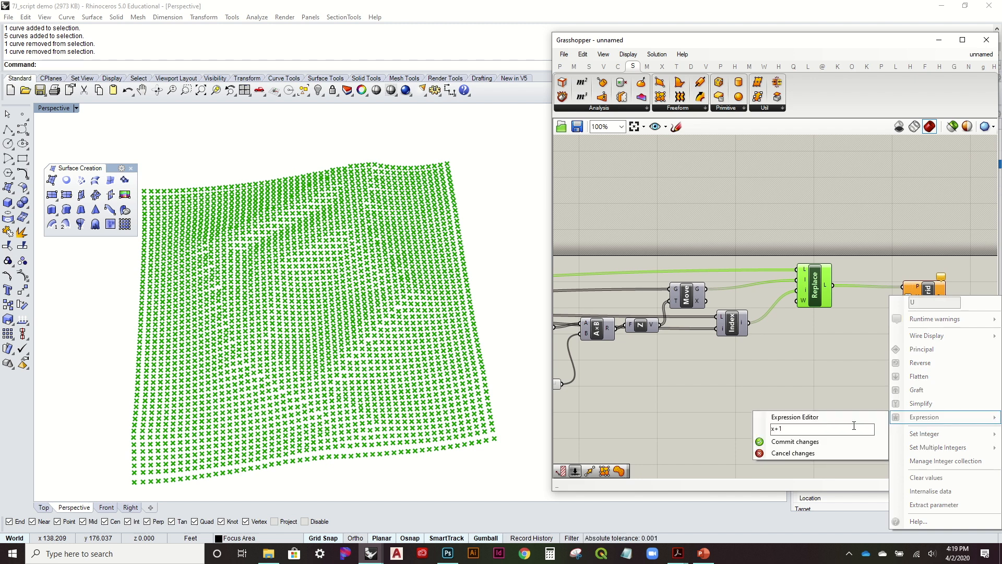
left_click(796, 441)
Connect the slider driving the Divide Surface counts to the U input of Surface From Points
scroll(812, 328, "down", 3)
right_click_drag(569, 297, 676, 287)
scroll(663, 315, "up", 5)
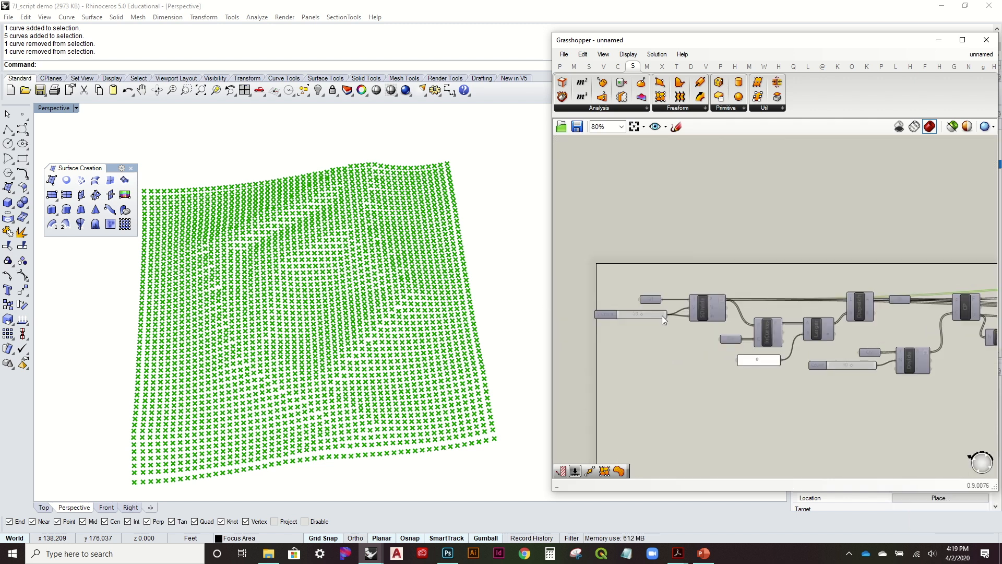
left_click_drag(671, 314, 874, 273)
scroll(893, 290, "down", 7)
scroll(938, 267, "up", 8)
left_click_drag(939, 271, 838, 292)
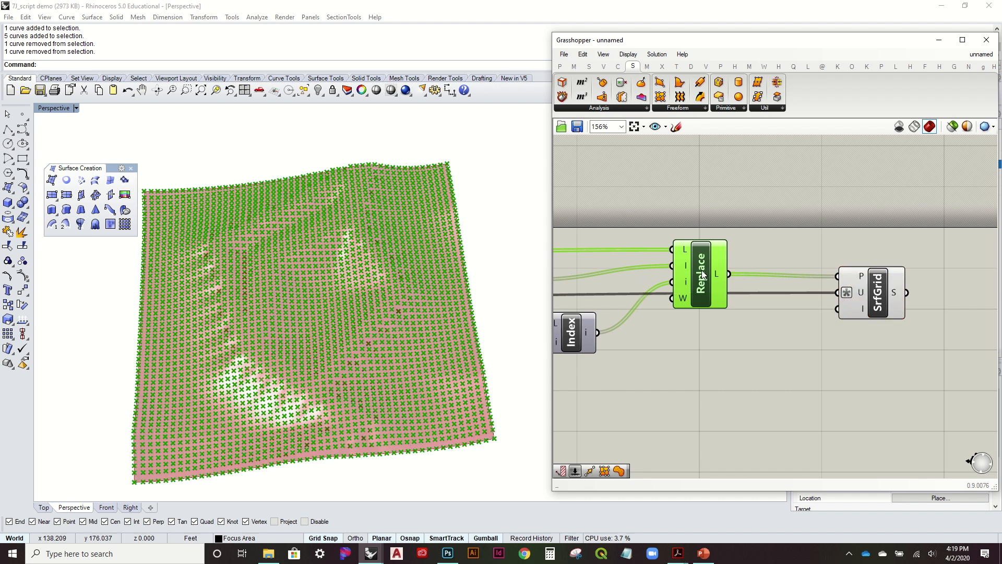
Turn off the preview of Replace Items so only the generated surface is shown
right_click(702, 275)
left_click(741, 291)
right_click_drag(449, 402, 281, 344)
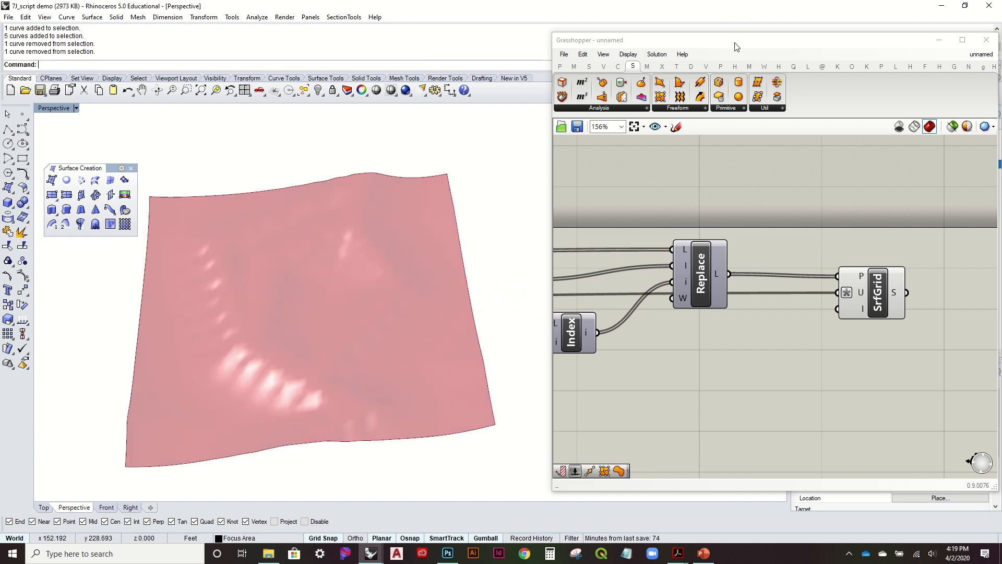
Shift the Grasshopper window aside and turn on the Path Edge layer to compare the path outline with the surface
left_click_drag(736, 46, 734, 257)
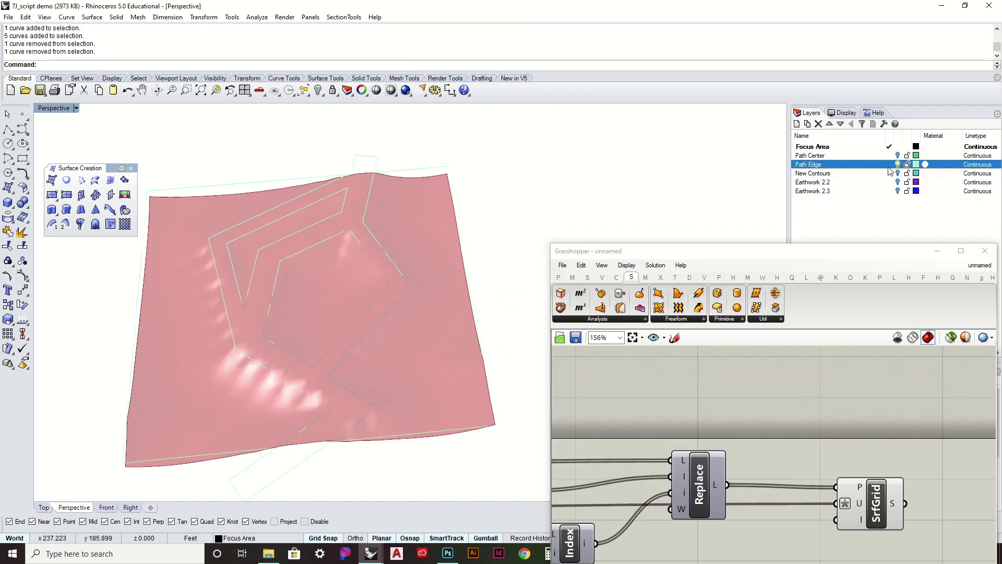
right_click_drag(481, 251, 402, 316)
right_click_drag(401, 159, 408, 177)
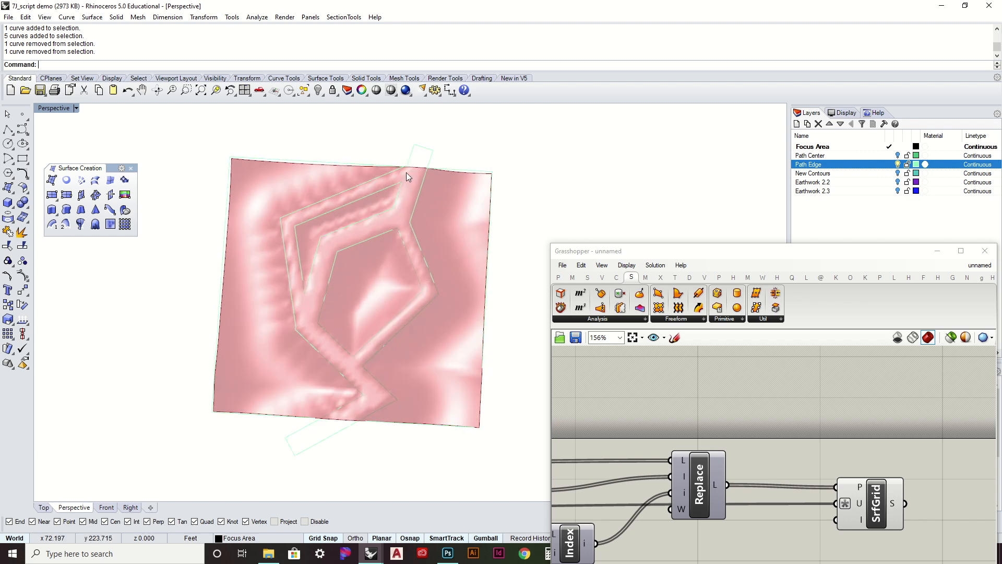
Shift the Grasshopper window further aside and examine the generated surface closely along the path edges
mouse_move(342, 421)
right_mouse_down()
mouse_move(508, 268)
mouse_move(347, 411)
right_mouse_up()
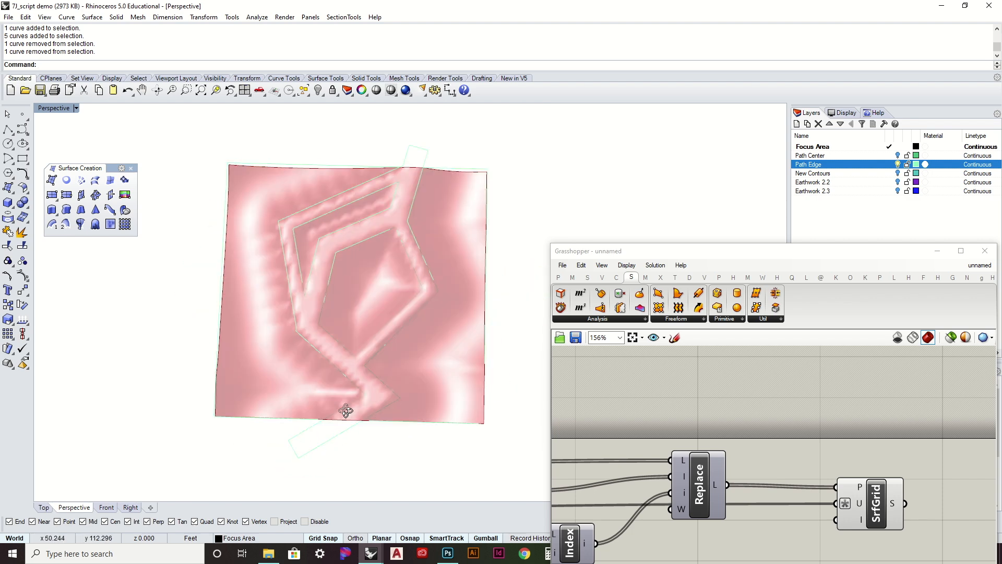
left_click_drag(627, 257, 666, 155)
scroll(685, 318, "down", 3)
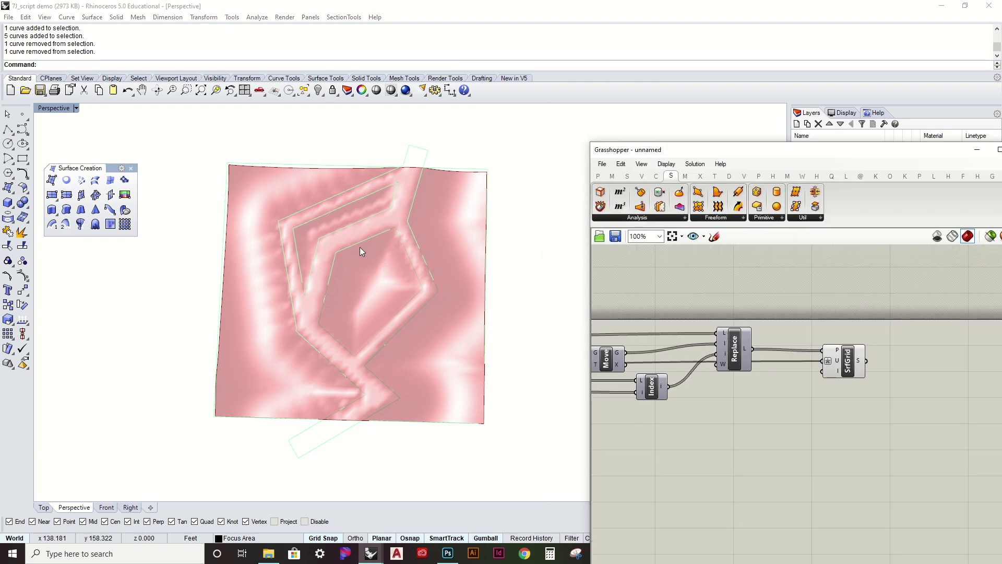
scroll(290, 221, "up", 6)
right_click_drag(290, 232, 302, 256)
scroll(715, 318, "down", 3)
Try starting the Graph Mapper's X domain at 0.1 and at 0.5, checking the surface along the path edges
right_click_drag(608, 354, 765, 343)
scroll(741, 356, "up", 4)
double_click(696, 369)
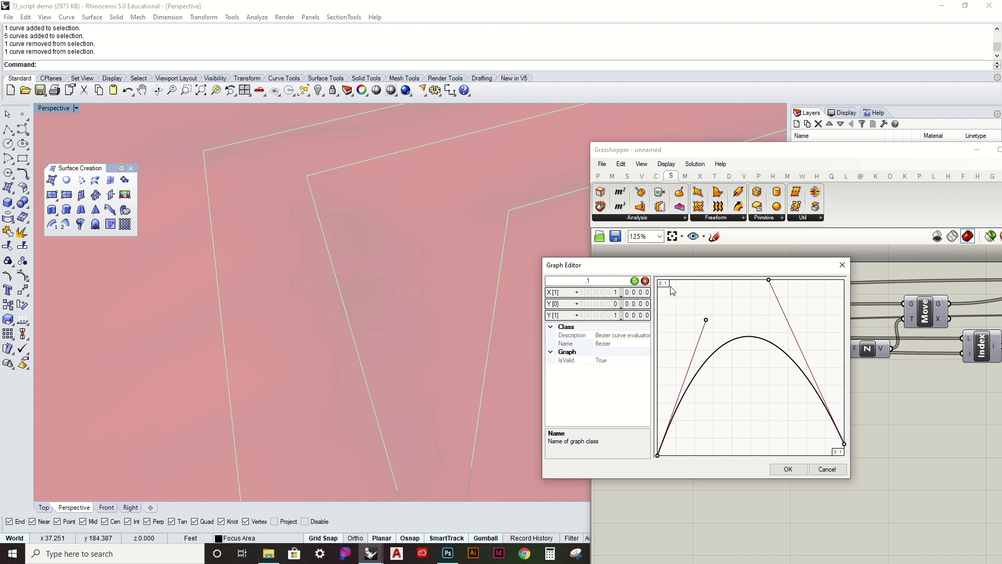
left_click(785, 469)
right_click_drag(364, 352, 323, 415)
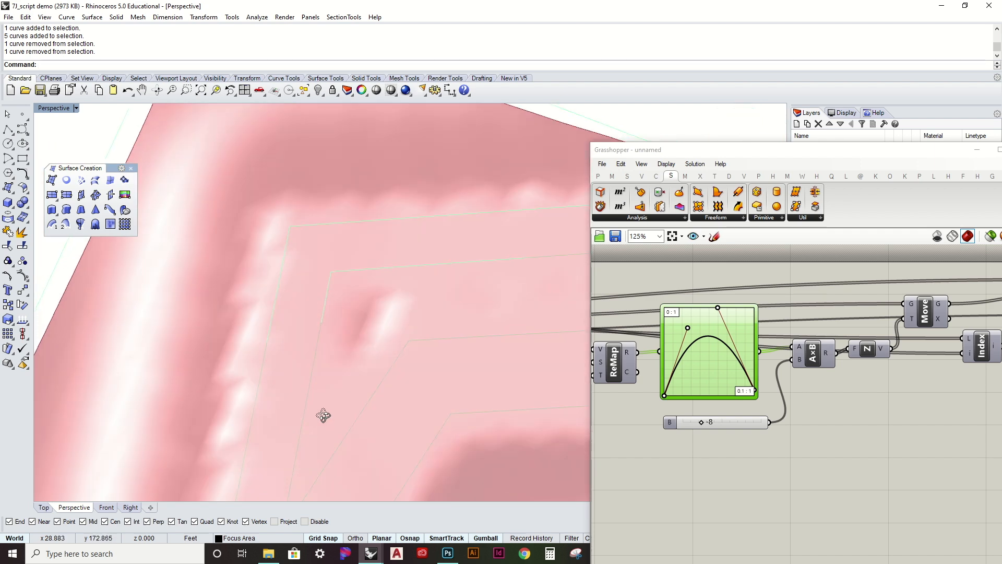
double_click(702, 320)
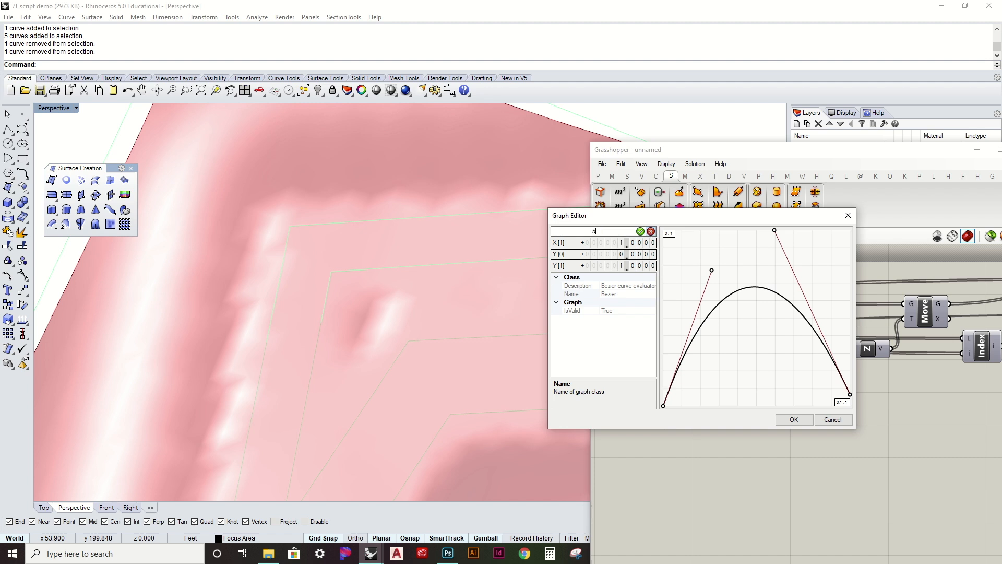
left_click(801, 416)
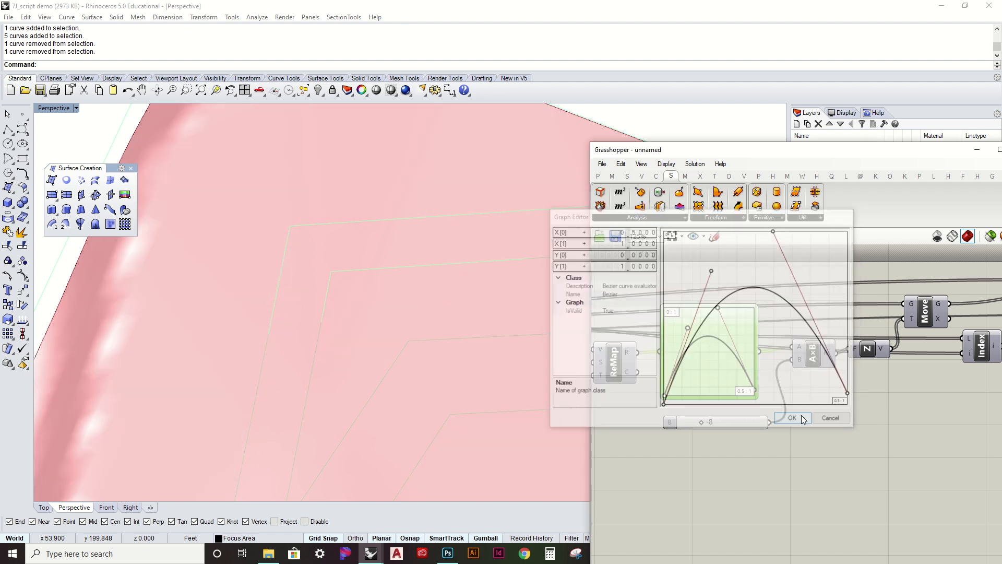
Set the start of the Graph Mapper's X domain to 0.05
double_click(712, 369)
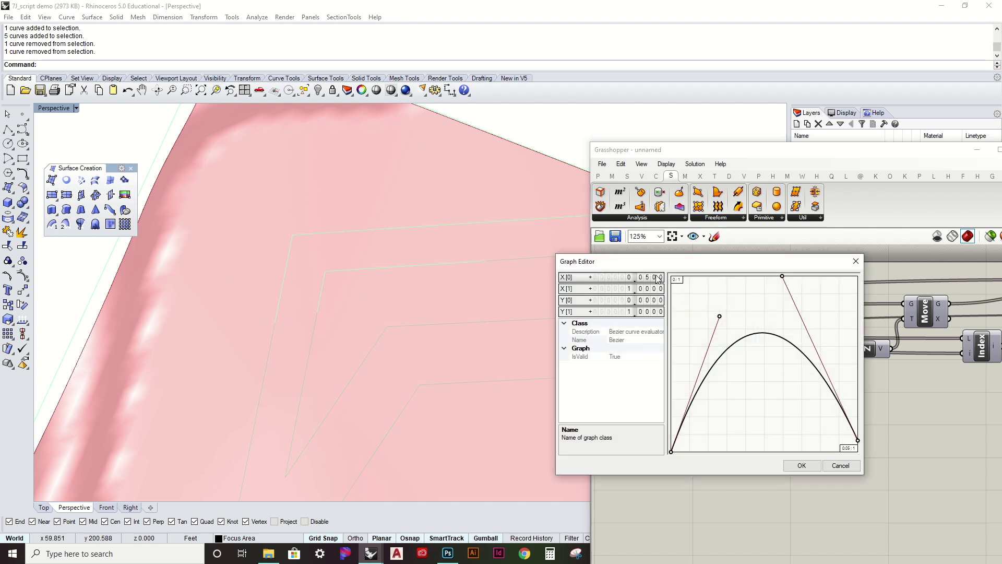
left_click(789, 465)
right_click_drag(318, 333, 384, 298)
Set the slider feeding the B input of the Multiplication component to 7 and inspect the terrain surface from several angles
scroll(707, 423, "up", 2)
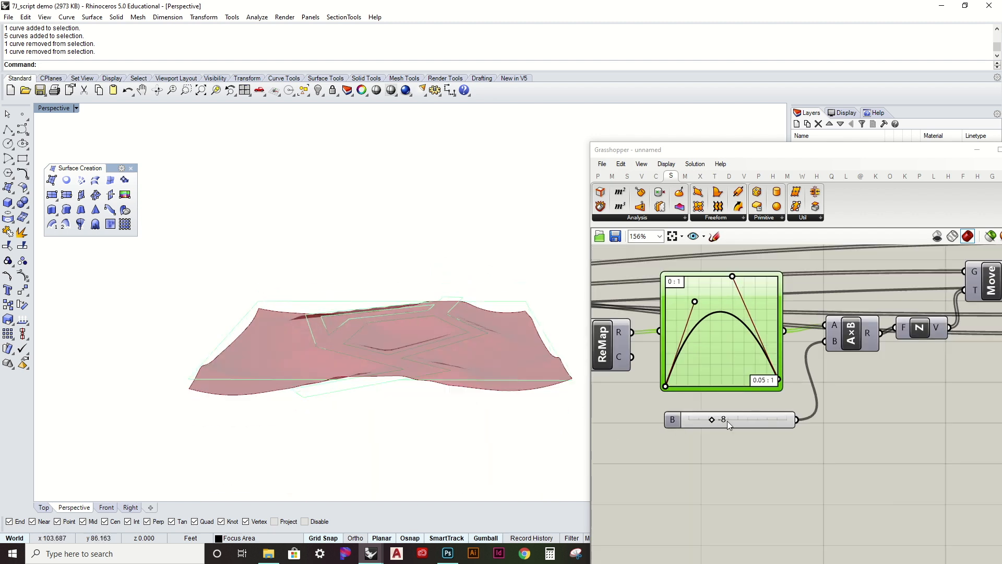
left_click_drag(713, 422, 760, 430)
mouse_move(460, 402)
right_mouse_down()
mouse_move(470, 439)
mouse_move(436, 446)
mouse_move(245, 362)
mouse_move(246, 333)
mouse_move(400, 371)
mouse_move(447, 358)
mouse_move(318, 273)
mouse_move(349, 347)
mouse_move(384, 275)
mouse_move(374, 261)
mouse_move(413, 282)
mouse_move(448, 327)
mouse_move(451, 320)
right_mouse_up()
left_click(866, 387)
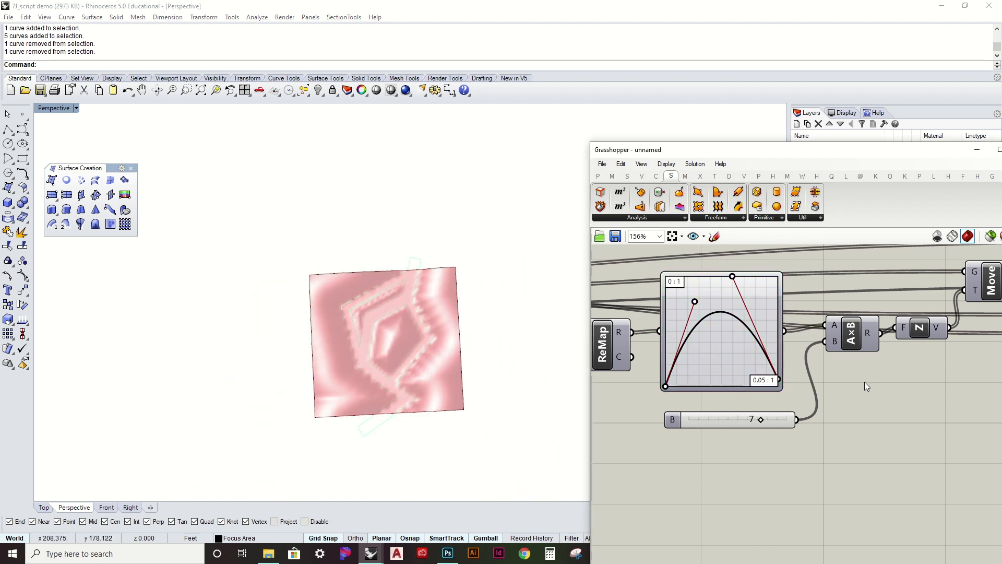
mouse_move(427, 360)
right_mouse_down()
mouse_move(448, 365)
mouse_move(443, 336)
mouse_move(474, 303)
mouse_move(450, 338)
mouse_move(436, 289)
mouse_move(419, 318)
mouse_move(433, 278)
mouse_move(432, 393)
mouse_move(405, 284)
mouse_move(394, 280)
mouse_move(403, 405)
mouse_move(412, 412)
mouse_move(445, 371)
mouse_move(479, 293)
mouse_move(446, 362)
right_mouse_up()
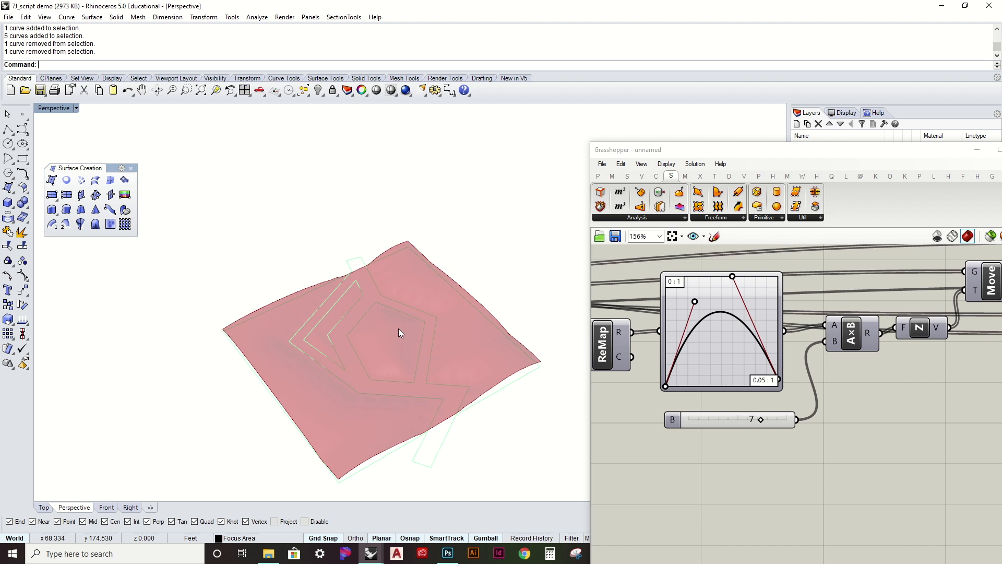
right_click_drag(462, 327, 443, 295)
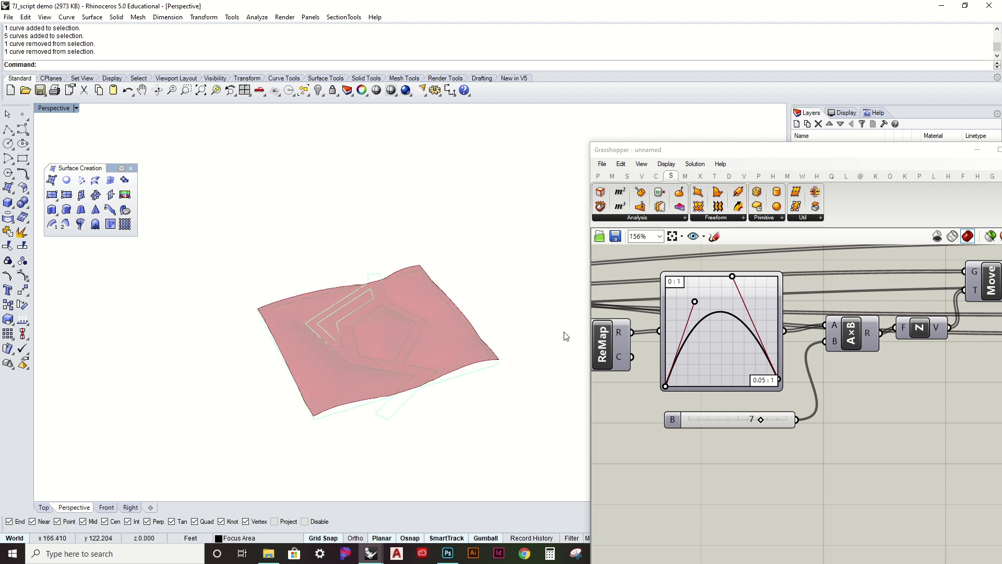